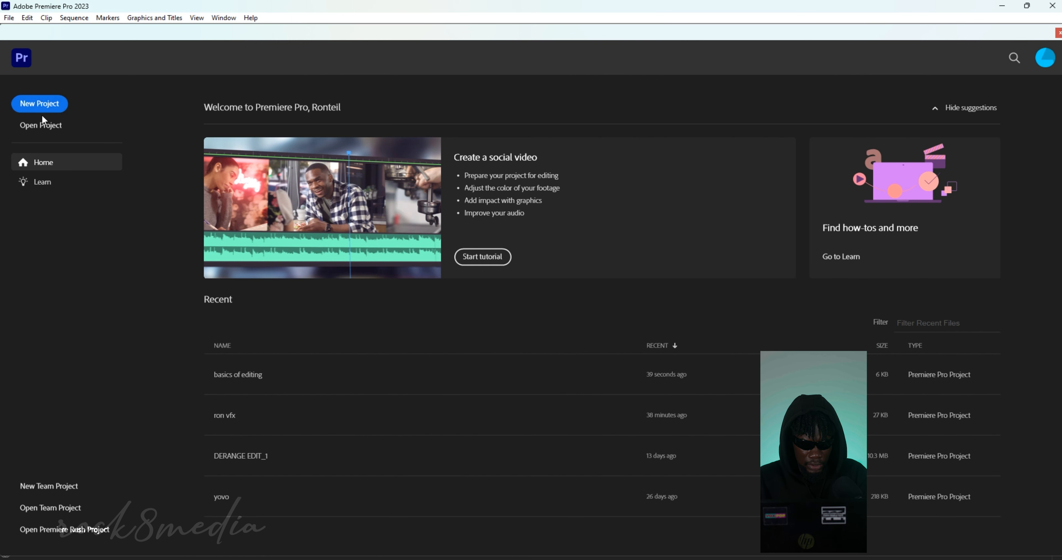
Create a new project named "basics of editing" in the ron vfx folder, replacing the existing project of that name
{"action": "left_click", "coordinate": [46, 107]}
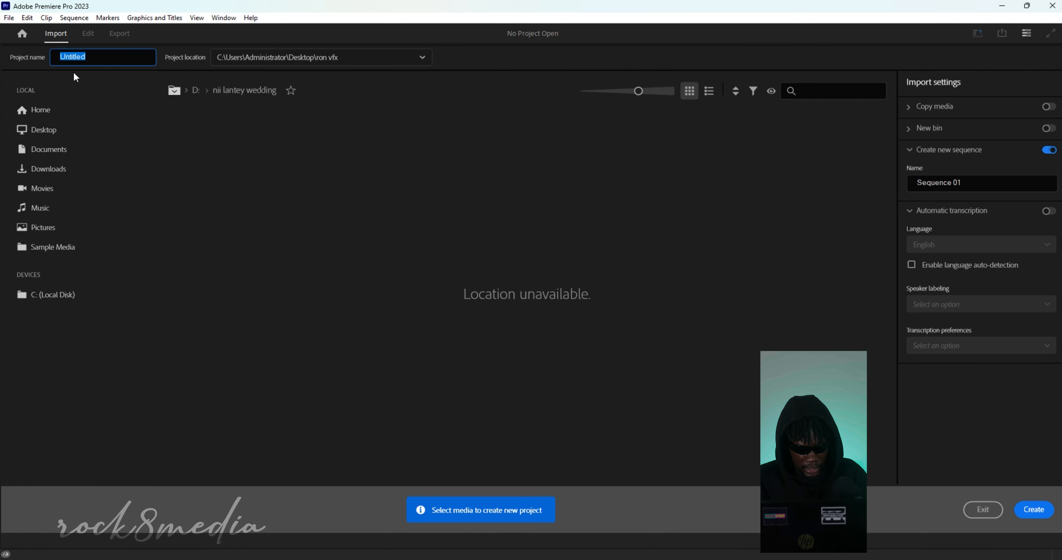
{"action": "type", "text": "basics of"}
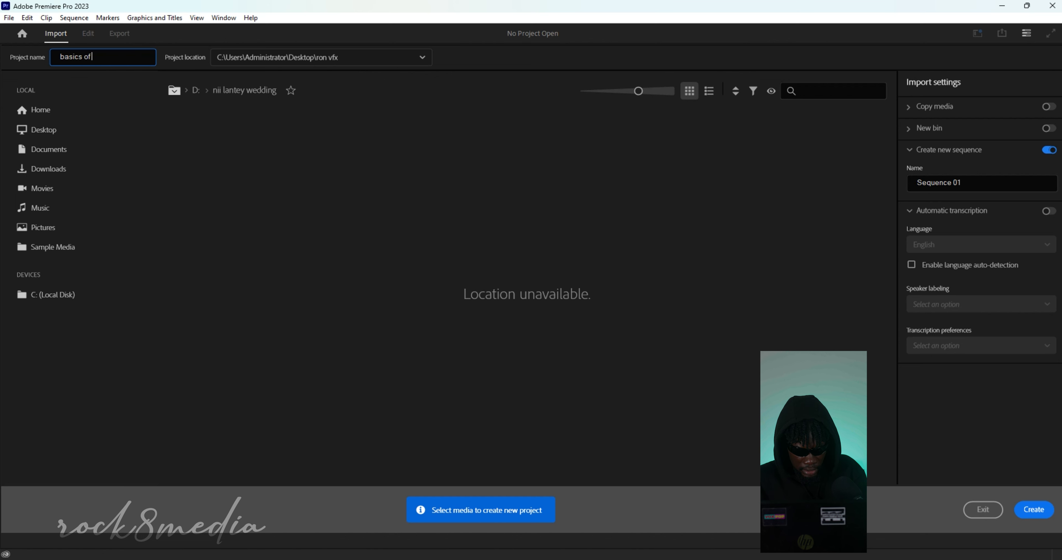
{"action": "type", "text": " editing"}
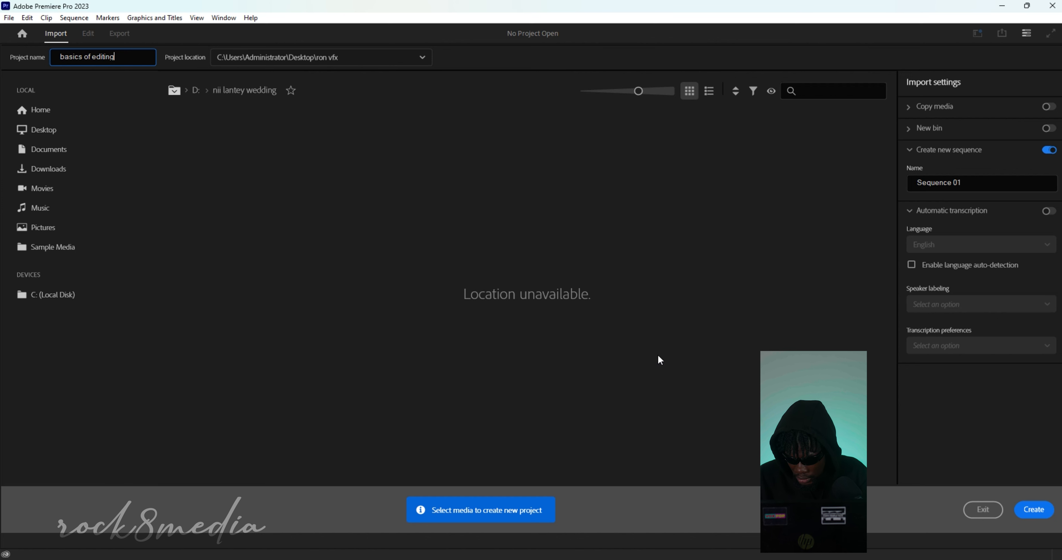
{"action": "left_click", "coordinate": [1027, 507]}
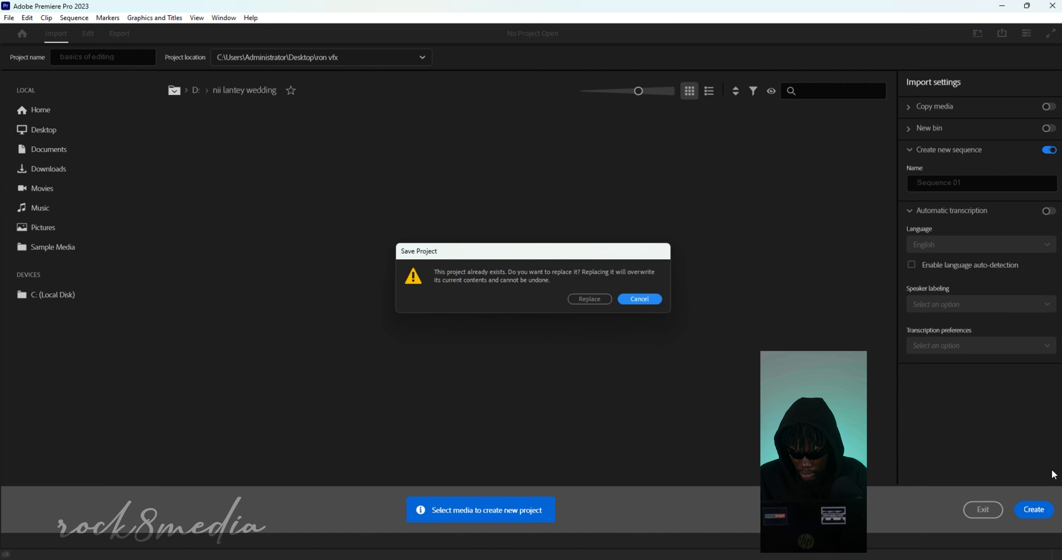
{"action": "left_click", "coordinate": [596, 299]}
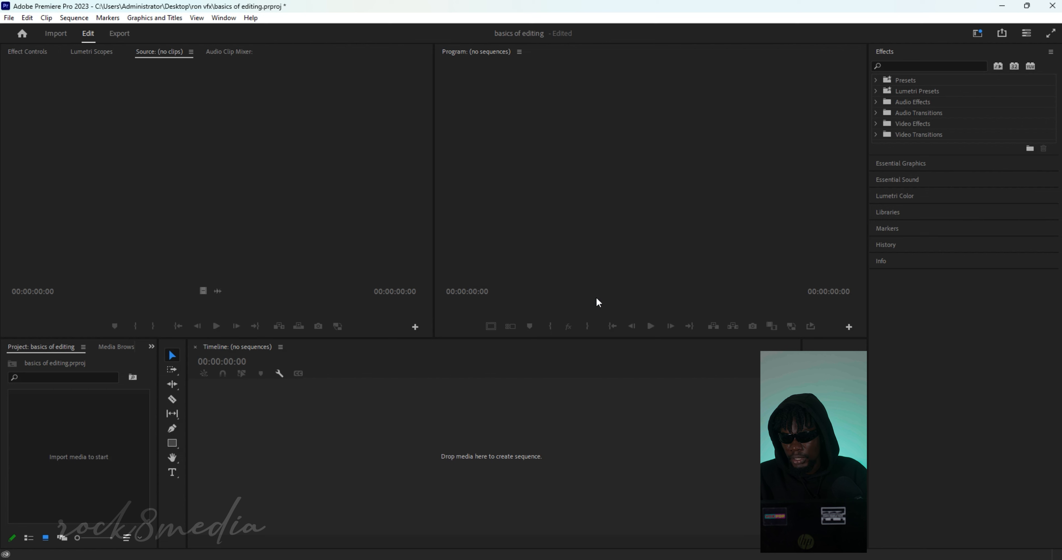
{"action": "left_click", "coordinate": [245, 135]}
{"action": "left_click", "coordinate": [530, 127]}
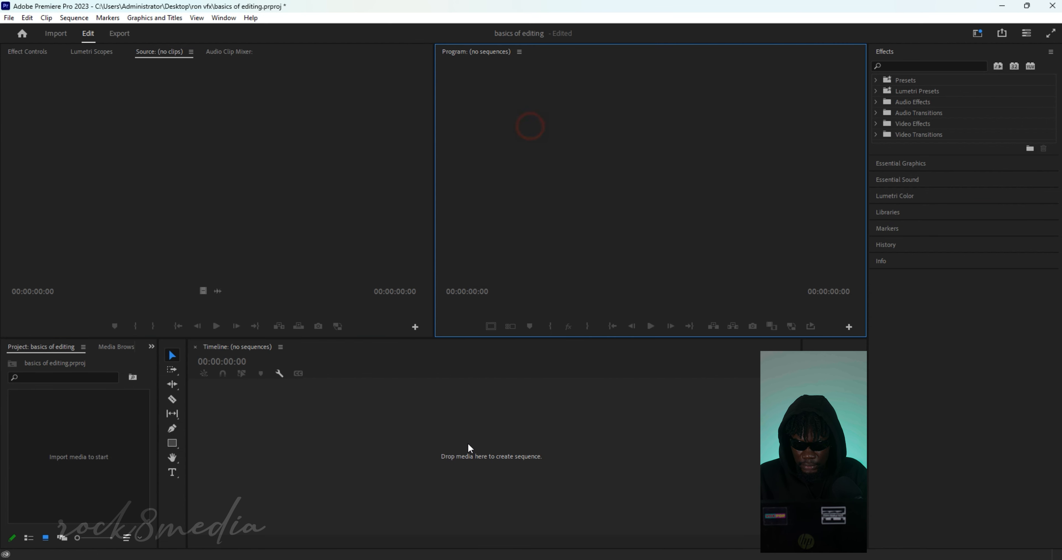
{"action": "left_click", "coordinate": [461, 483]}
{"action": "left_click", "coordinate": [85, 457]}
{"action": "left_click", "coordinate": [158, 207]}
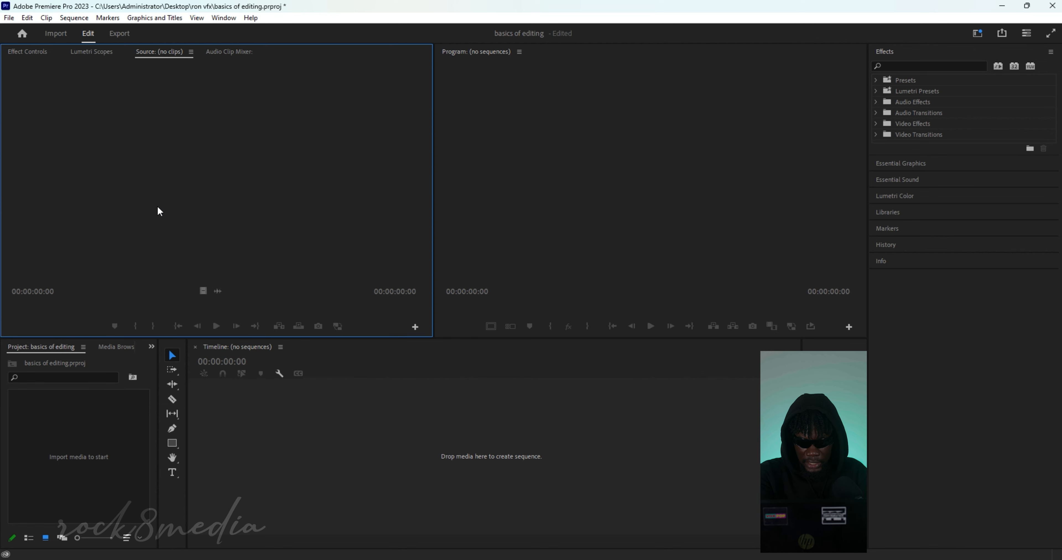
Reset the current workspace to its saved layout
{"action": "left_click", "coordinate": [232, 19]}
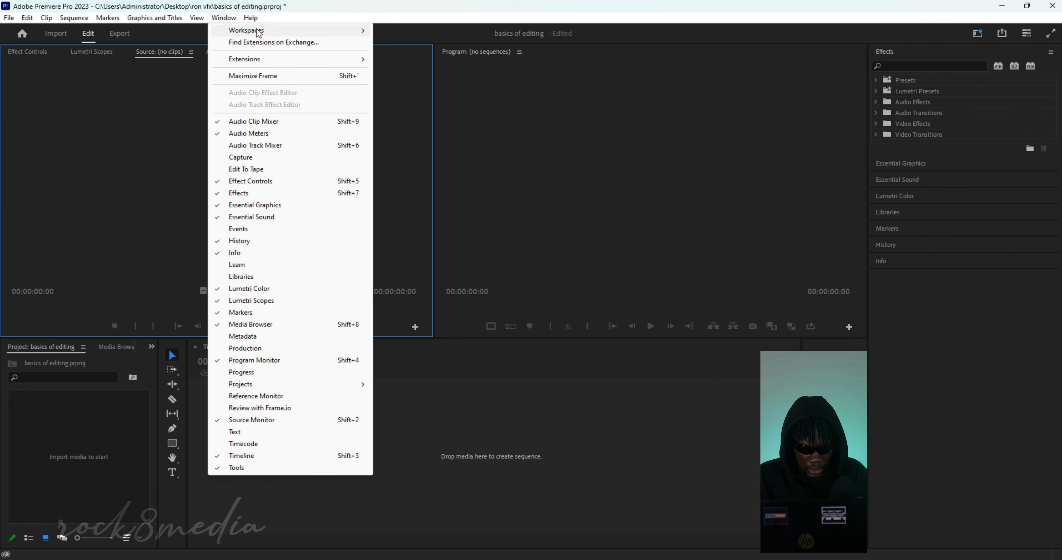
{"action": "mouse_move", "coordinate": [260, 31]}
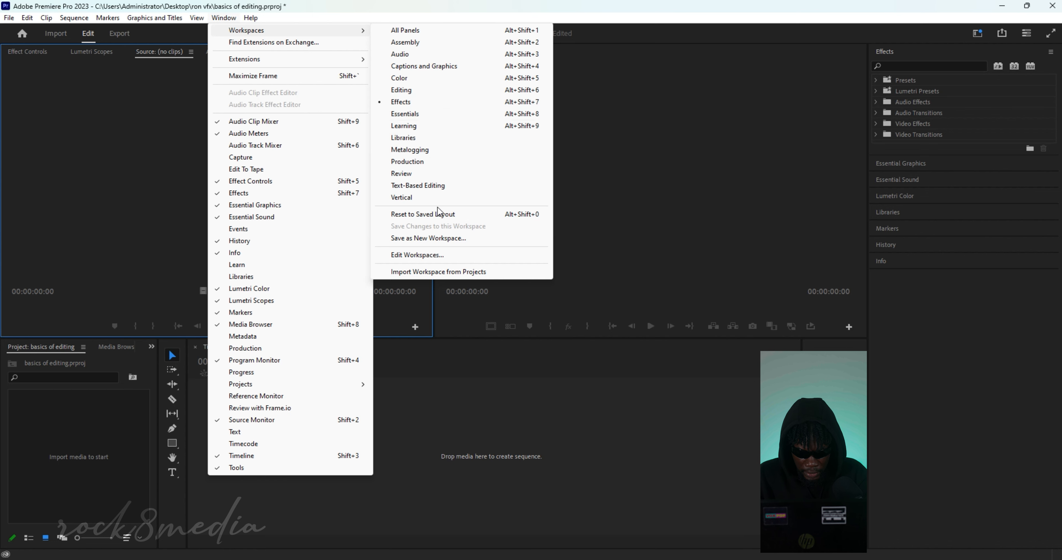
{"action": "left_click", "coordinate": [442, 218]}
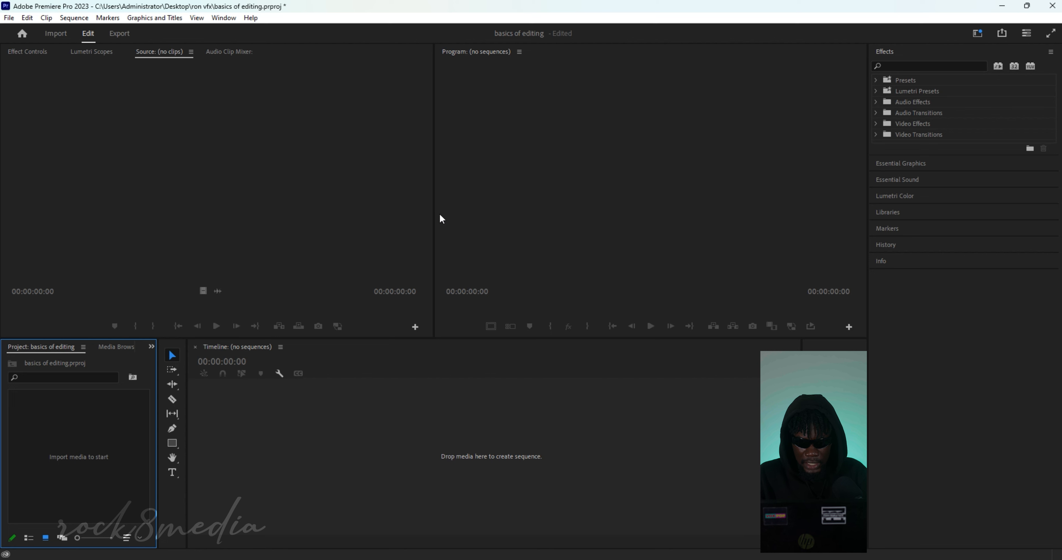
{"action": "left_click", "coordinate": [148, 148]}
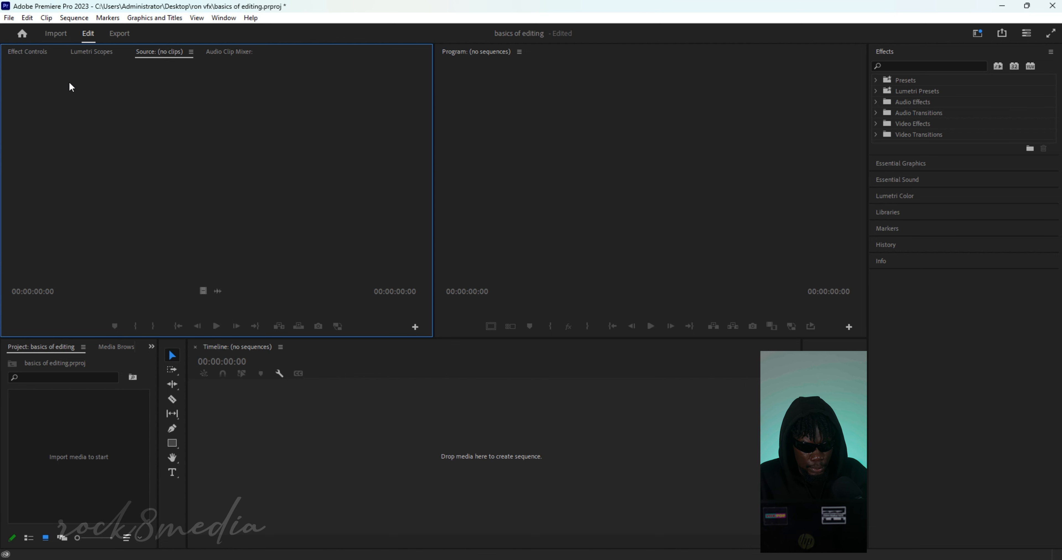
Import A003_01052251_C100.mov and the fun-background-hip-hop music file from the Tuts folder in Documents
{"action": "left_click", "coordinate": [8, 18]}
{"action": "mouse_move", "coordinate": [63, 234]}
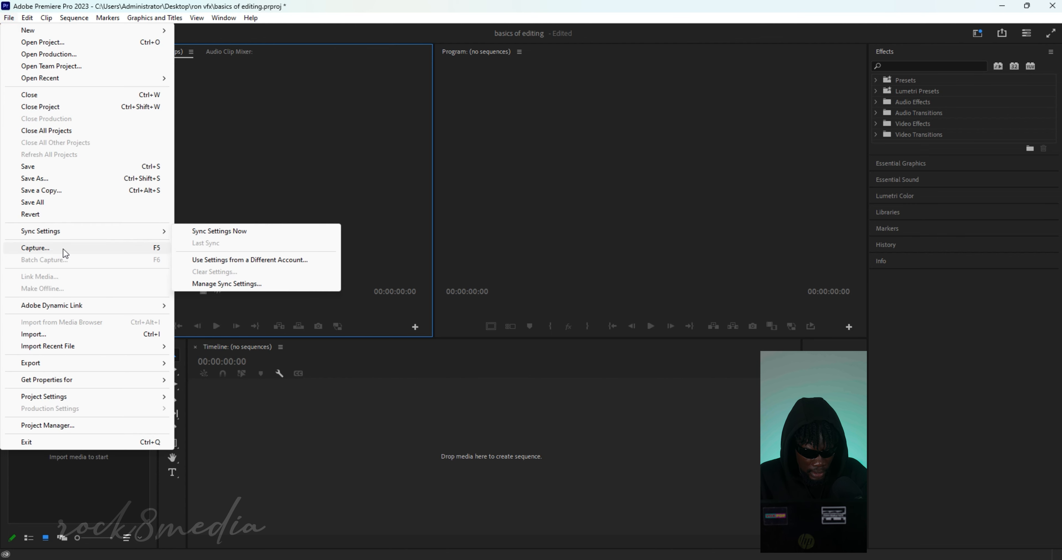
{"action": "left_click", "coordinate": [34, 336]}
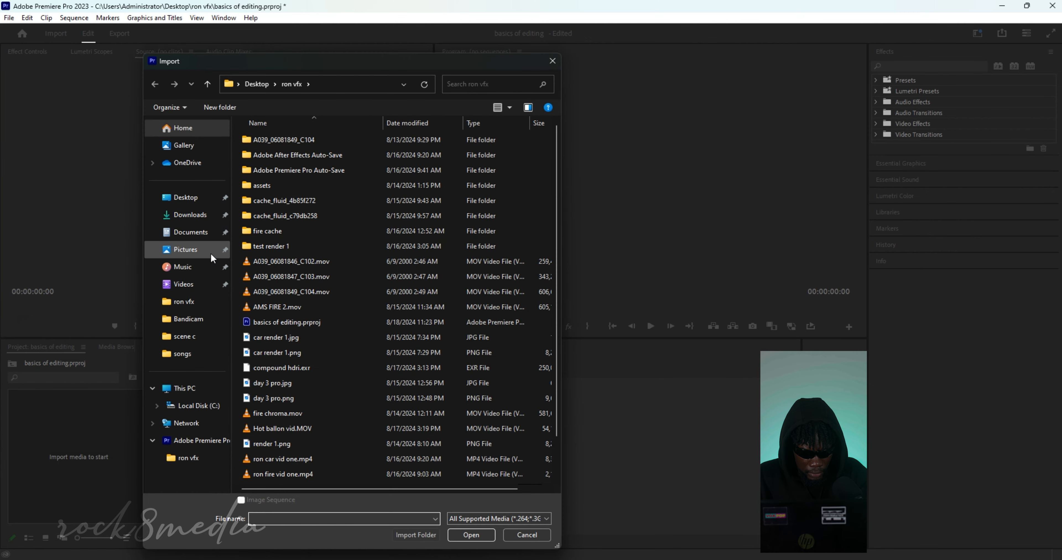
{"action": "left_click", "coordinate": [194, 233]}
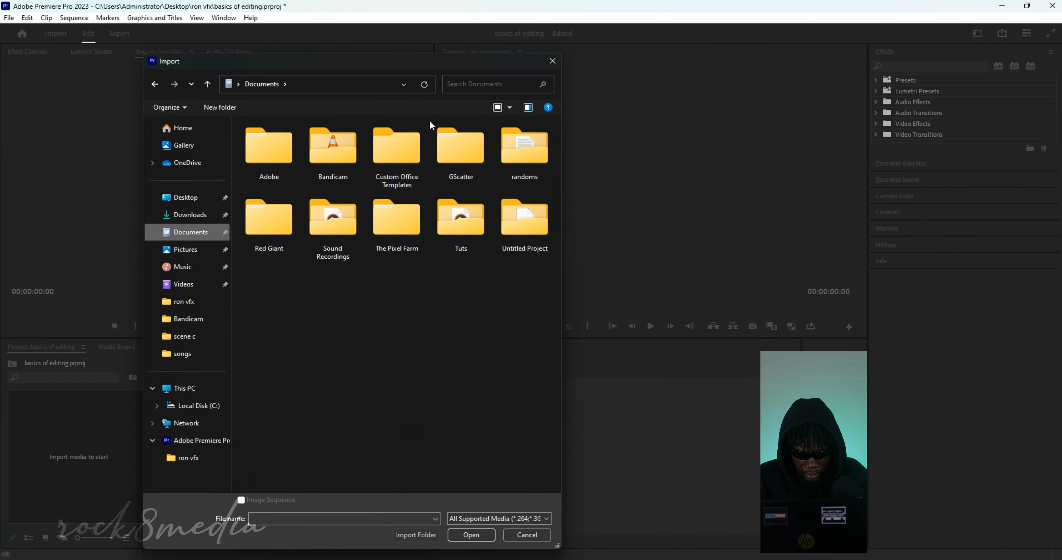
{"action": "double_click", "coordinate": [447, 240]}
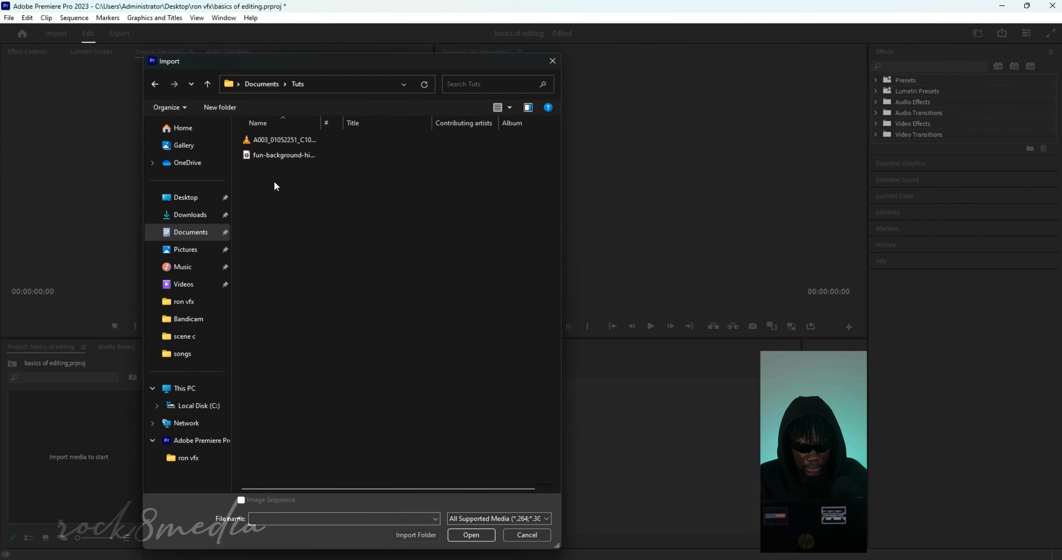
{"action": "left_click", "coordinate": [295, 140]}
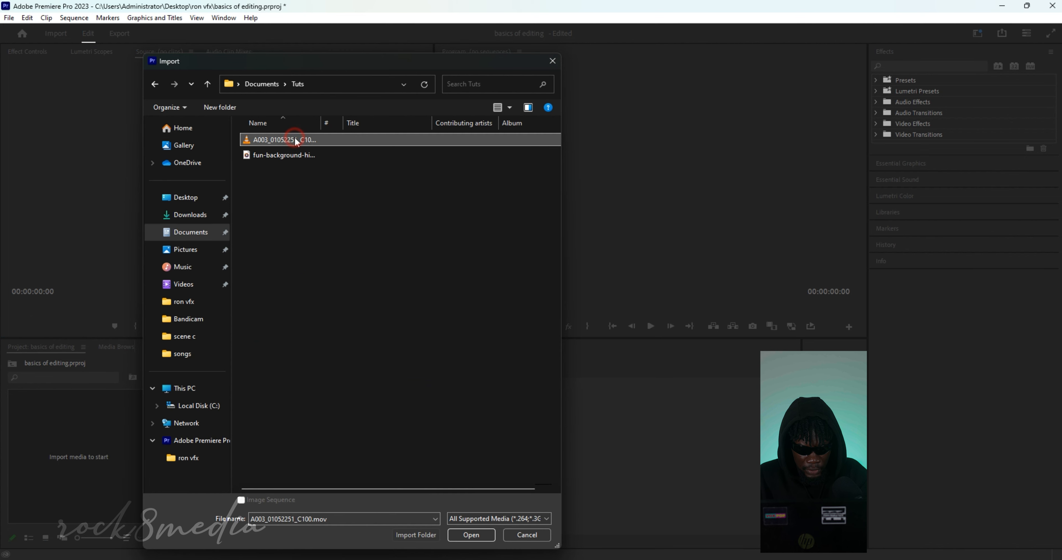
{"action": "left_click", "coordinate": [284, 155]}
{"action": "left_click_drag", "start_coordinate": [271, 197], "coordinate": [315, 142]}
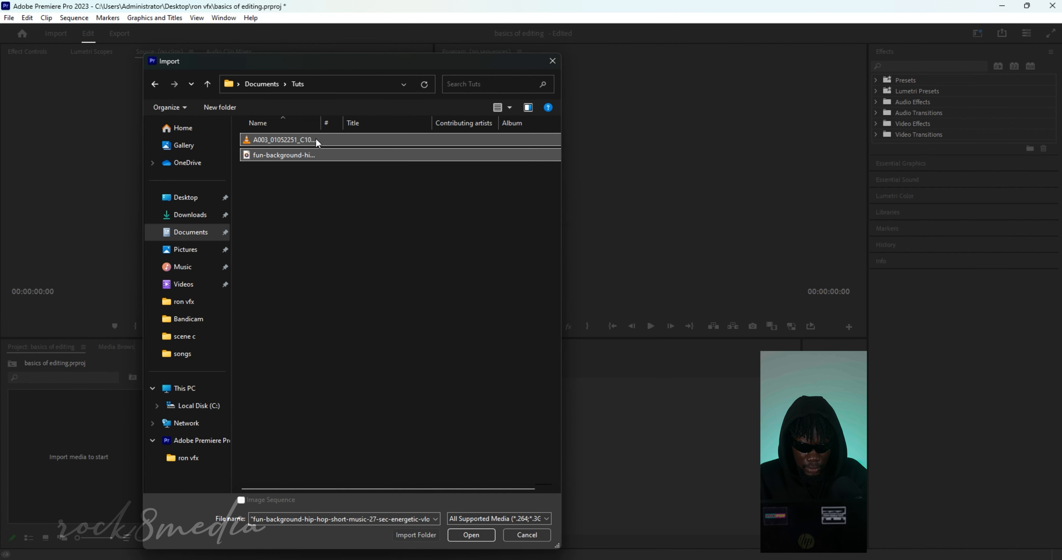
{"action": "left_click", "coordinate": [471, 535]}
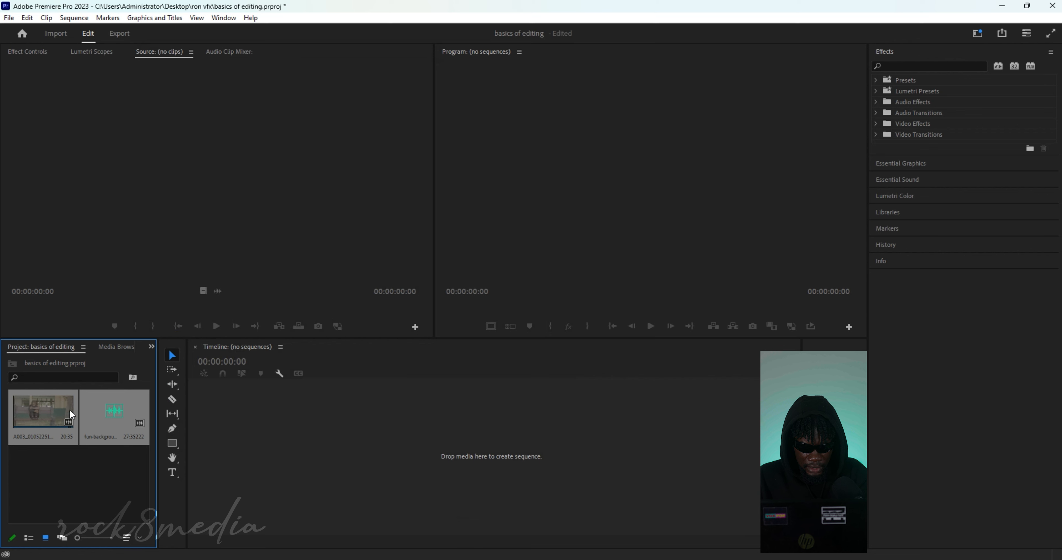
{"action": "left_click", "coordinate": [67, 458]}
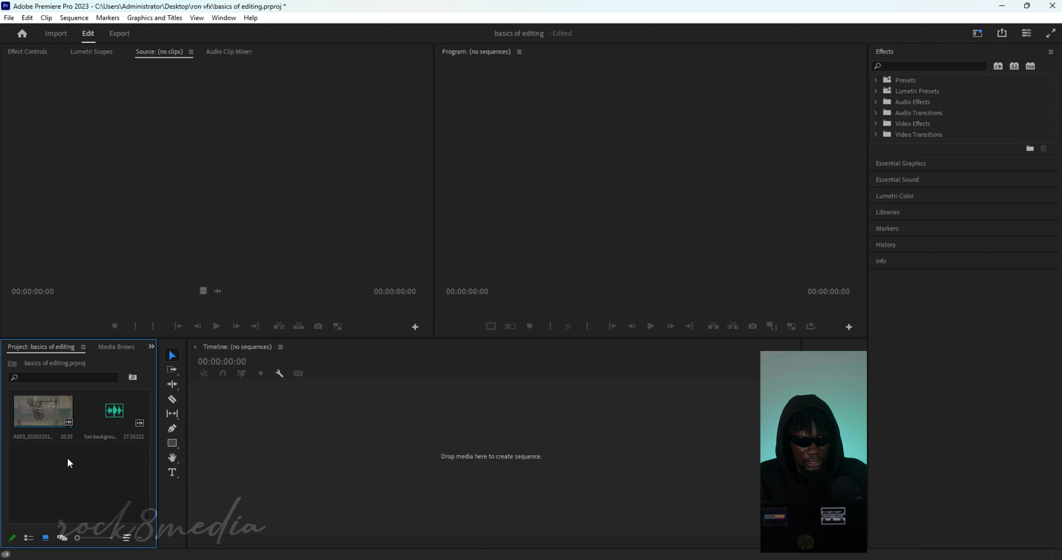
{"action": "left_click", "coordinate": [68, 458]}
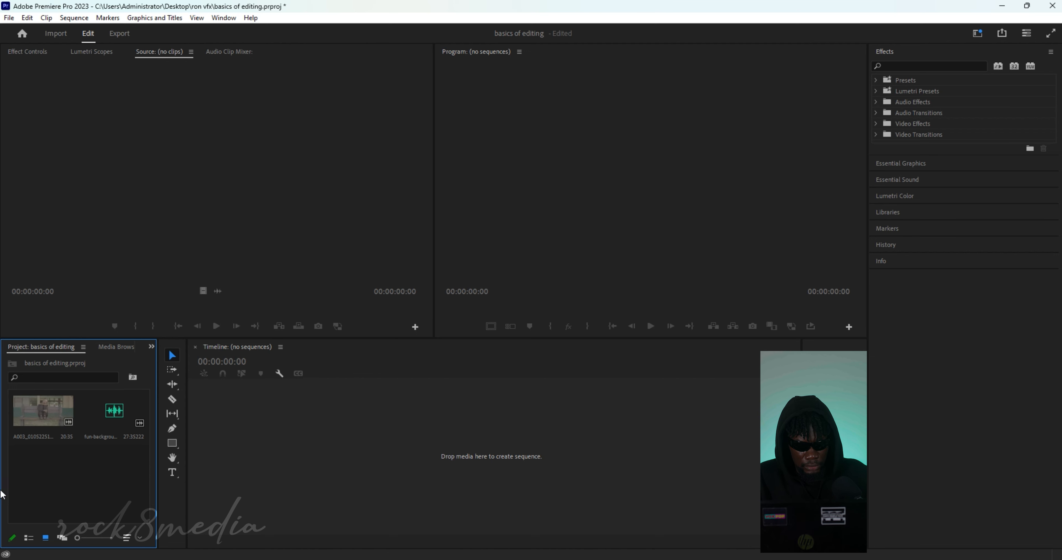
Open A003_01052251_C100.mov in the Source monitor and preview the footage, returning to the clip's start
{"action": "double_click", "coordinate": [55, 408]}
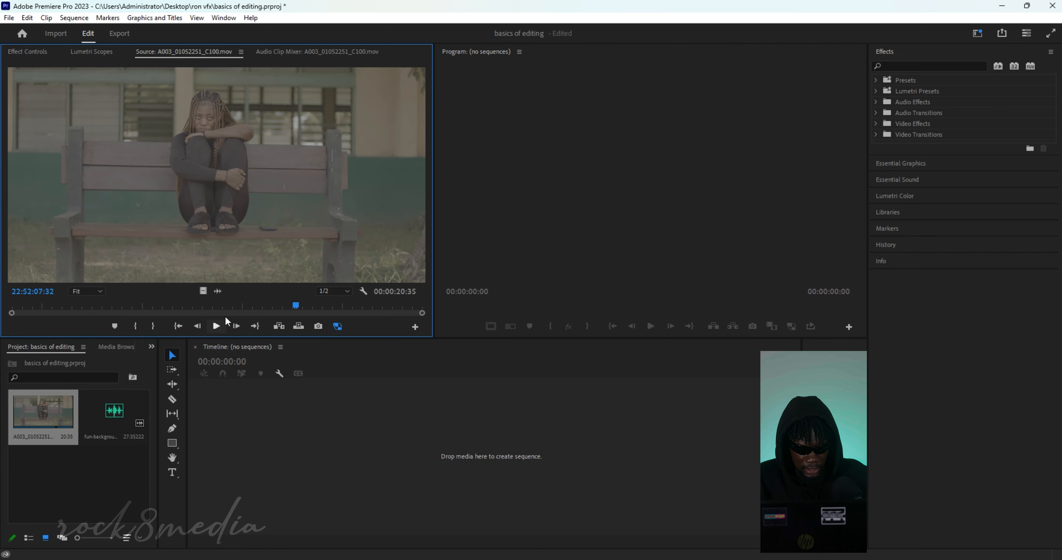
{"action": "mouse_move", "coordinate": [247, 305]}
{"action": "left_mouse_down"}
{"action": "mouse_move", "coordinate": [9, 306]}
{"action": "mouse_move", "coordinate": [350, 256]}
{"action": "mouse_move", "coordinate": [414, 258]}
{"action": "mouse_move", "coordinate": [256, 300]}
{"action": "mouse_move", "coordinate": [55, 334]}
{"action": "mouse_move", "coordinate": [2, 322]}
{"action": "mouse_move", "coordinate": [232, 301]}
{"action": "mouse_move", "coordinate": [440, 322]}
{"action": "mouse_move", "coordinate": [100, 365]}
{"action": "mouse_move", "coordinate": [3, 364]}
{"action": "mouse_move", "coordinate": [229, 308]}
{"action": "left_mouse_up"}
{"action": "left_click", "coordinate": [216, 326]}
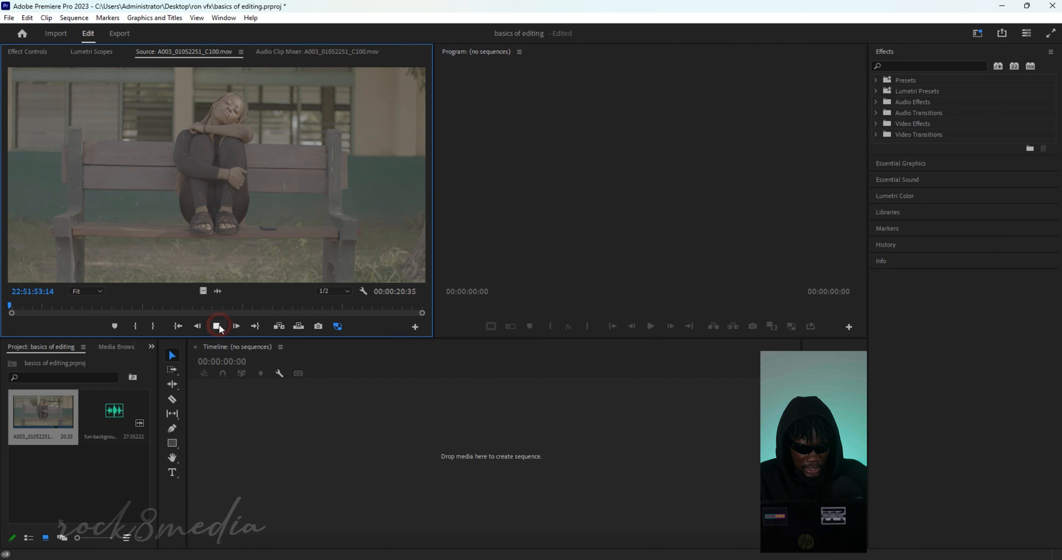
{"action": "left_click_drag", "start_coordinate": [95, 308], "coordinate": [1, 368]}
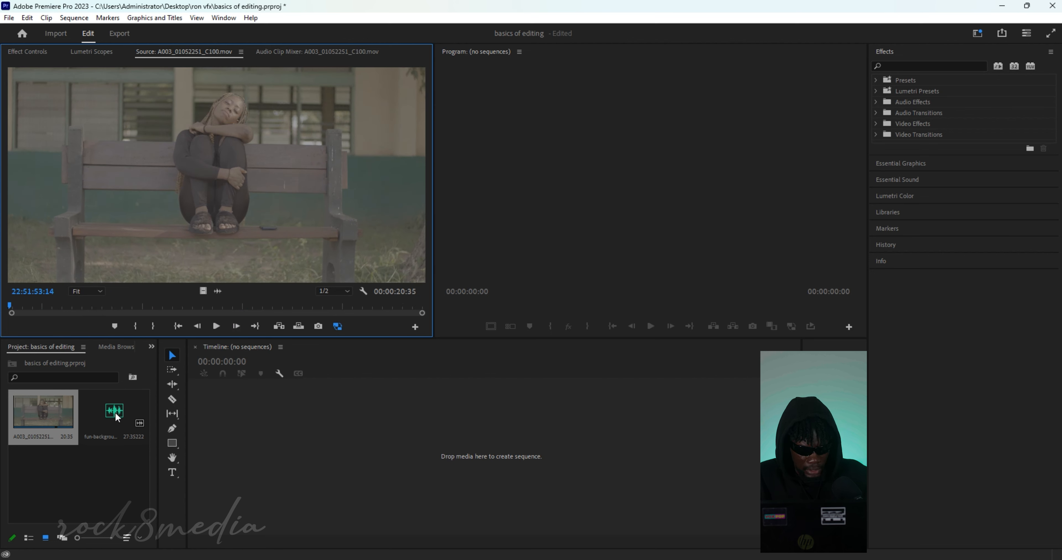
Open the fun-background-hip-hop music in the Source monitor and play its first seconds
{"action": "double_click", "coordinate": [117, 417]}
{"action": "key", "text": "space"}
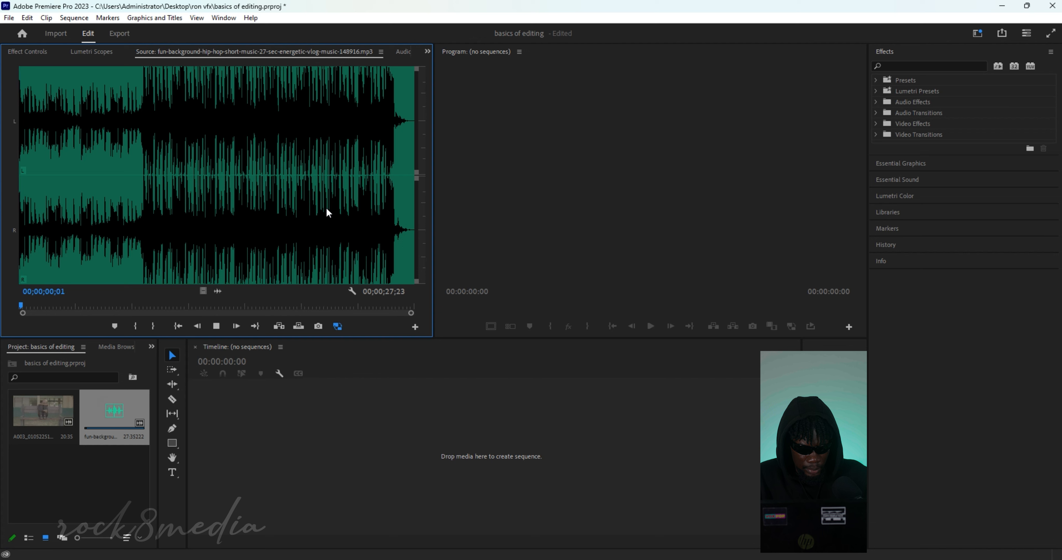
{"action": "key", "text": "space"}
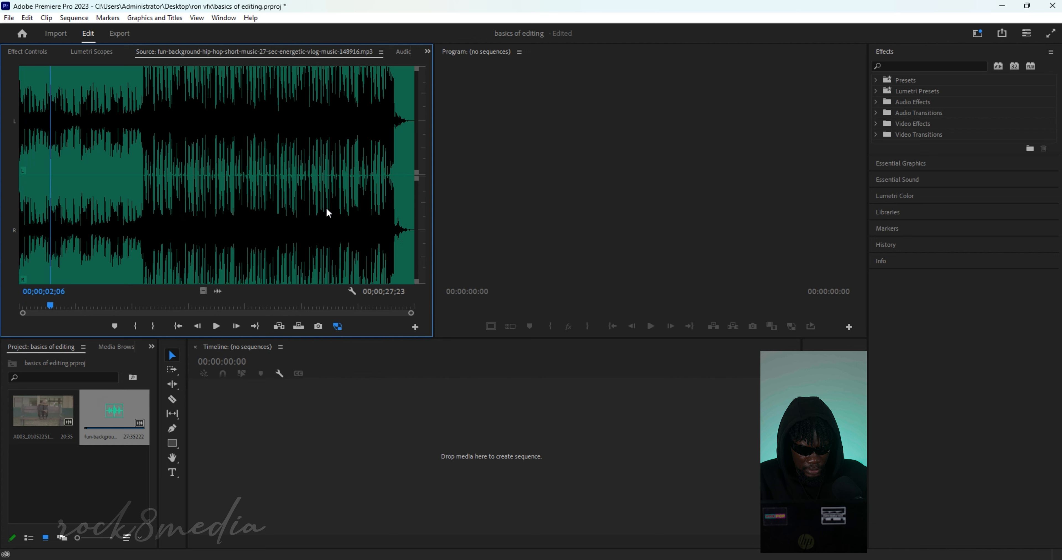
Reopen A003_01052251_C100.mov in the Source monitor and move its playhead back to 22:51:54:43
{"action": "double_click", "coordinate": [46, 401]}
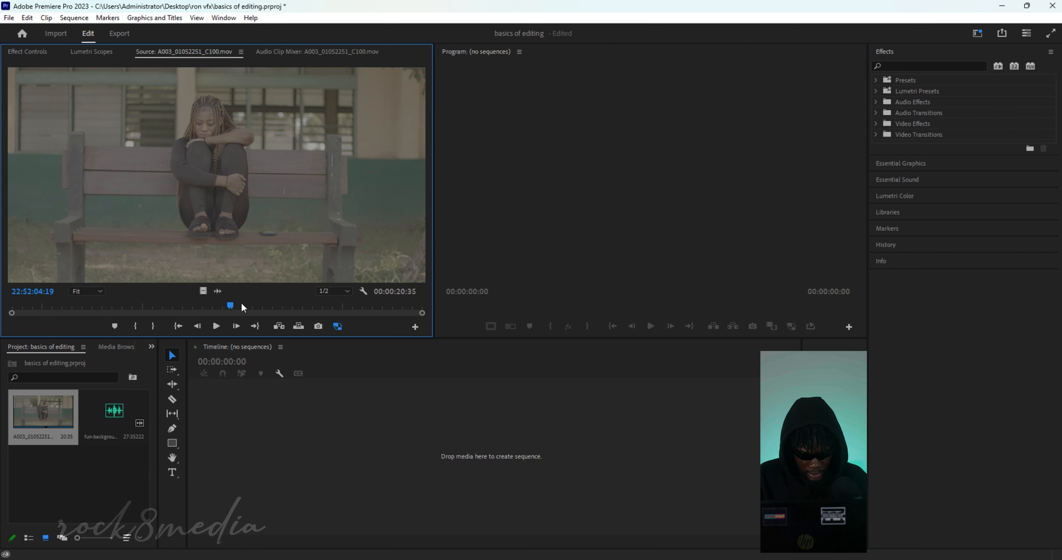
{"action": "left_click_drag", "start_coordinate": [231, 307], "coordinate": [40, 315]}
{"action": "key", "text": "Left"}
{"action": "key", "text": "Left"}
{"action": "key", "text": "Left"}
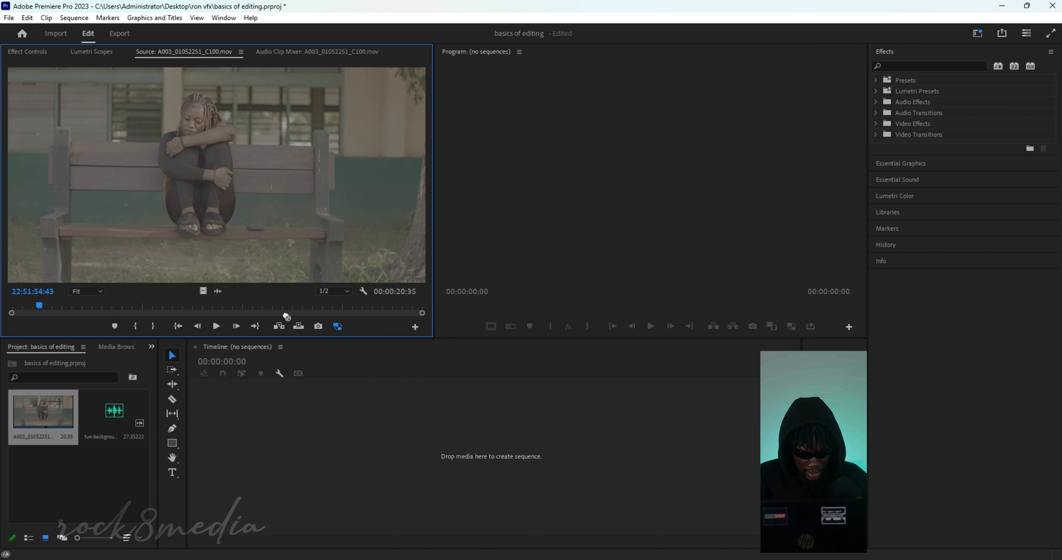
{"action": "left_click", "coordinate": [339, 470]}
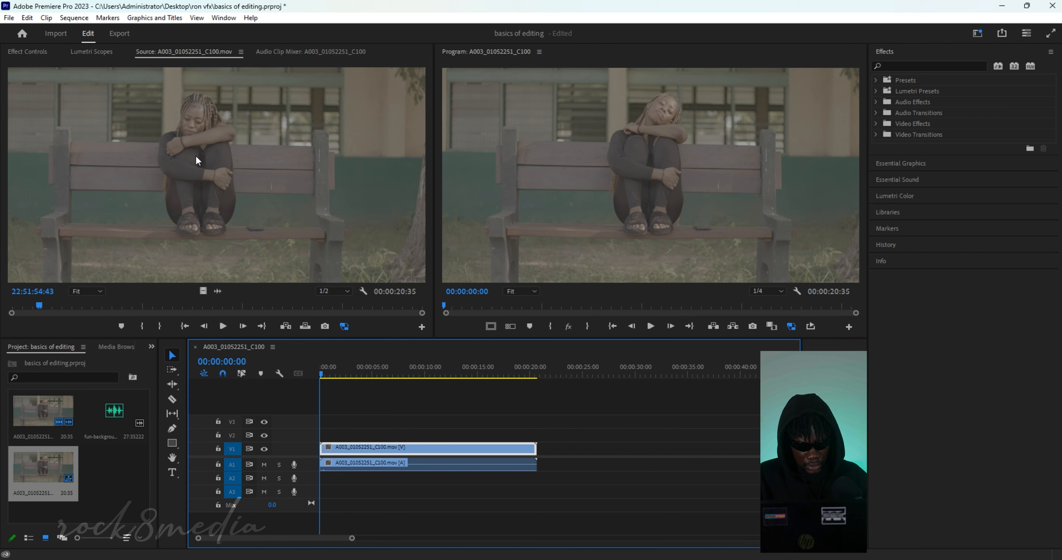
{"action": "left_click_drag", "start_coordinate": [513, 417], "coordinate": [417, 488]}
{"action": "key", "text": "Delete"}
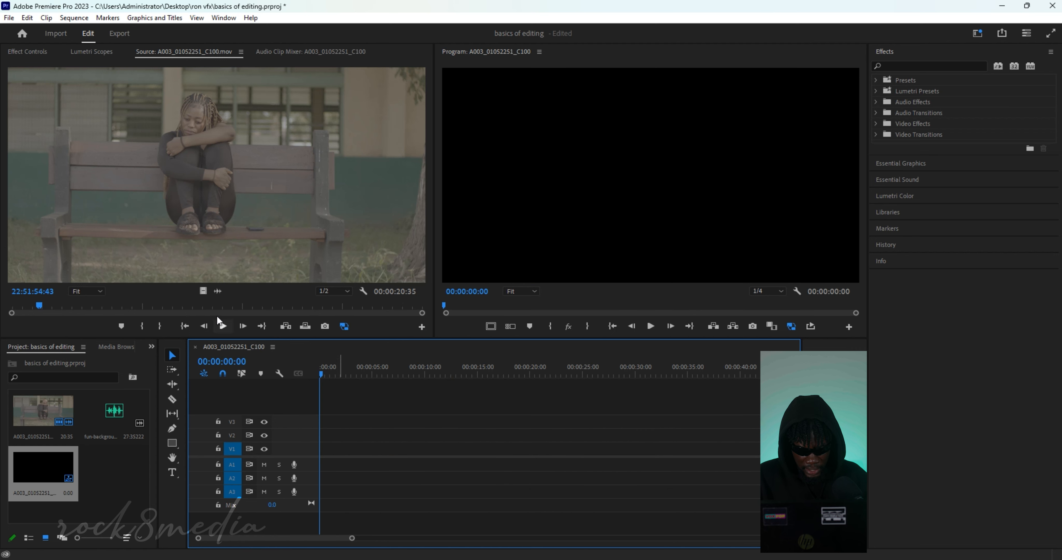
{"action": "left_click", "coordinate": [195, 347]}
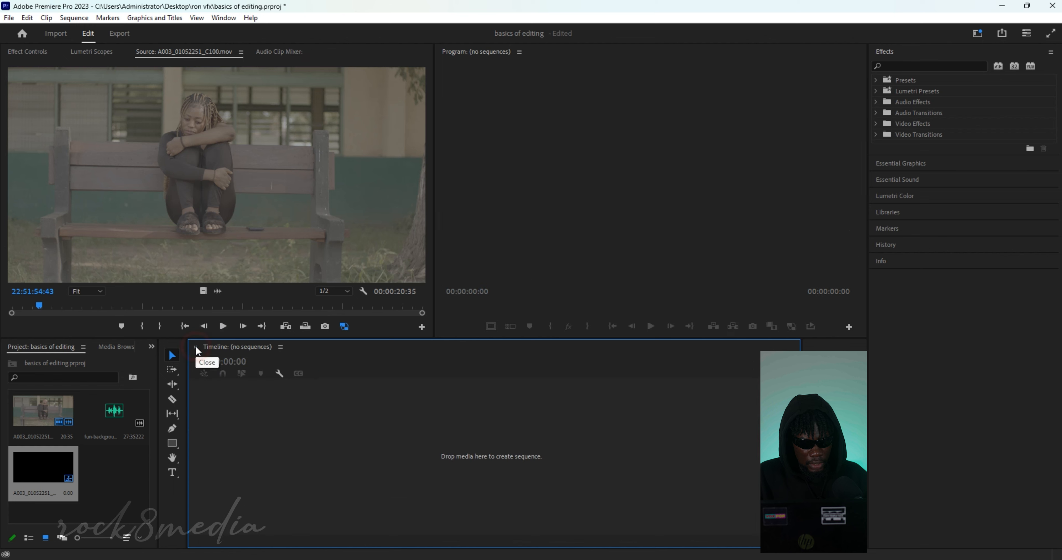
Create a sequence on the timeline from the A003_01052251_C100.mov clip loaded in the Source monitor
{"action": "left_click", "coordinate": [226, 228]}
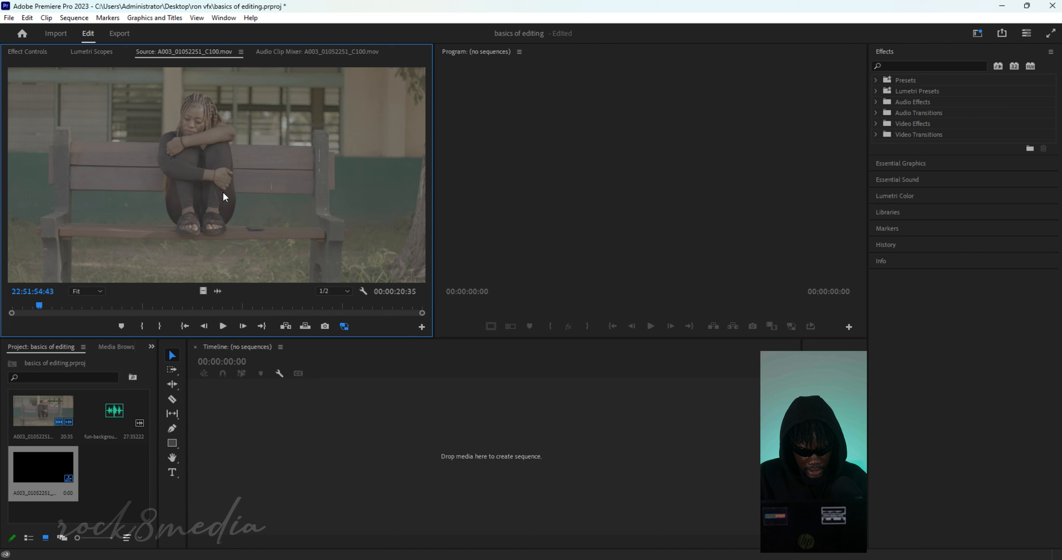
{"action": "left_click_drag", "start_coordinate": [223, 194], "coordinate": [282, 429]}
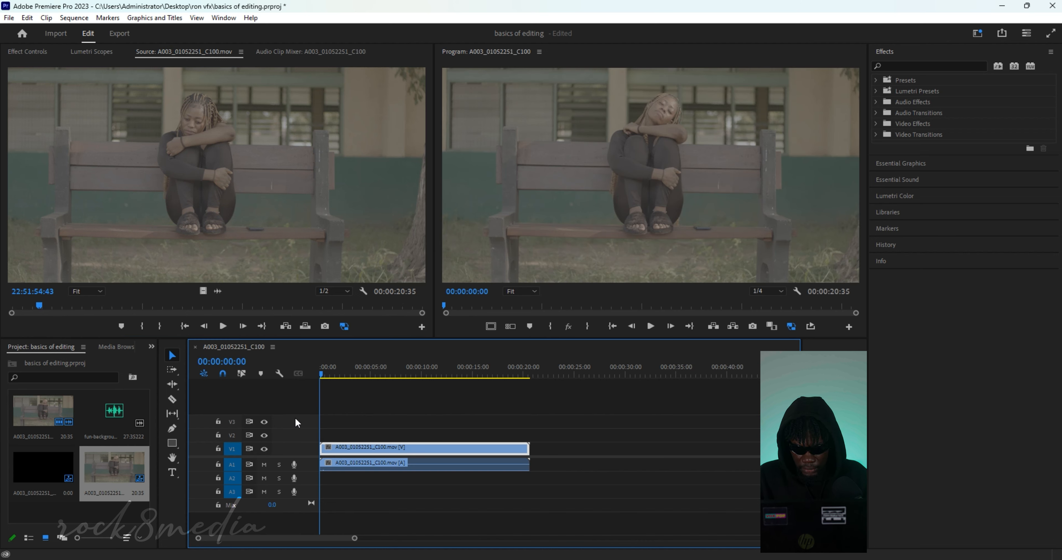
Scrub through the clip in the sequence and return the playhead to 00:00:00:00
{"action": "left_click_drag", "start_coordinate": [335, 365], "coordinate": [466, 399]}
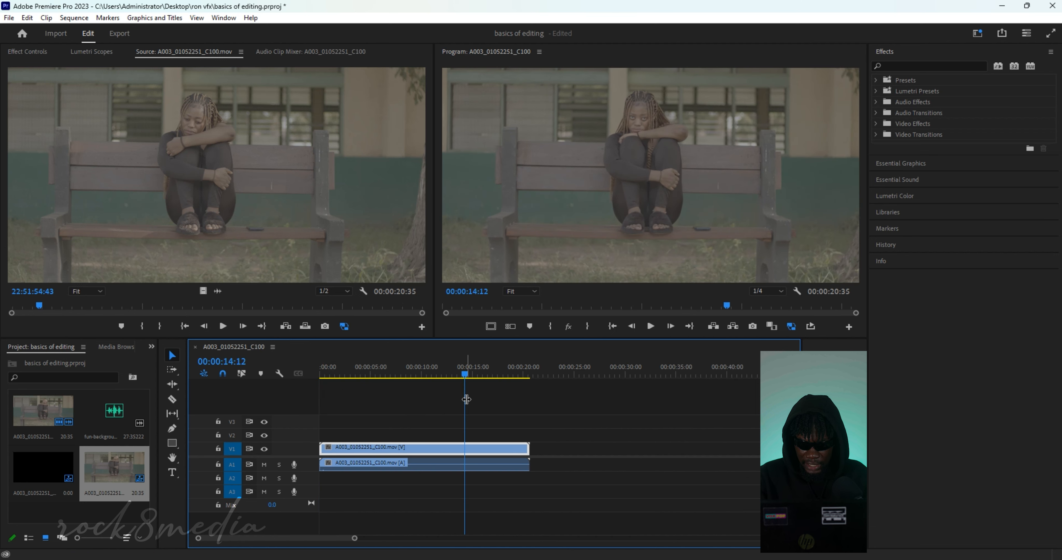
{"action": "left_click_drag", "start_coordinate": [454, 360], "coordinate": [422, 364]}
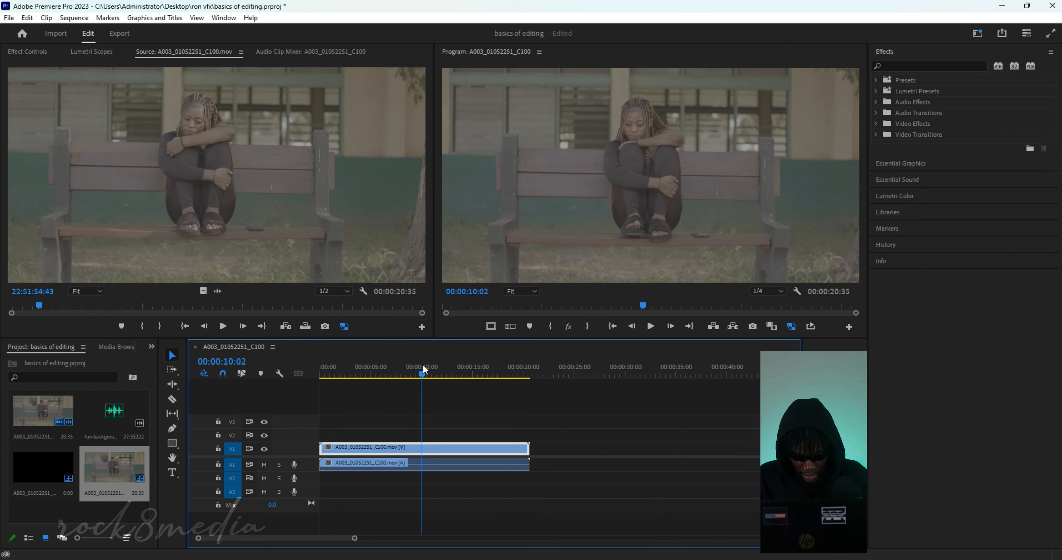
{"action": "left_click_drag", "start_coordinate": [422, 364], "coordinate": [550, 359]}
{"action": "left_click_drag", "start_coordinate": [689, 340], "coordinate": [302, 373]}
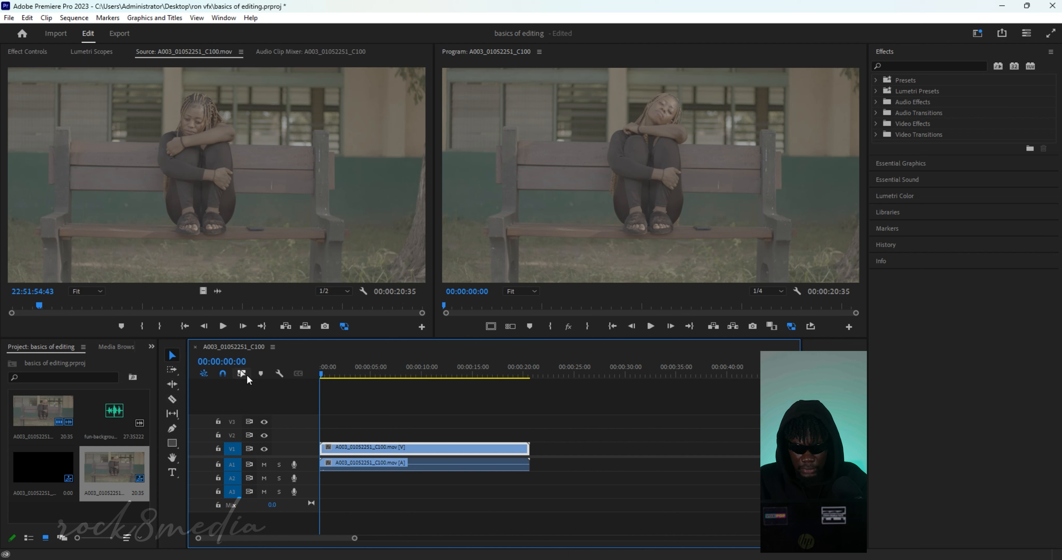
Try splitting the V1 video clip near 3 seconds with the Razor tool and moving its first piece to V2, and undo both edits
{"action": "left_click", "coordinate": [171, 399]}
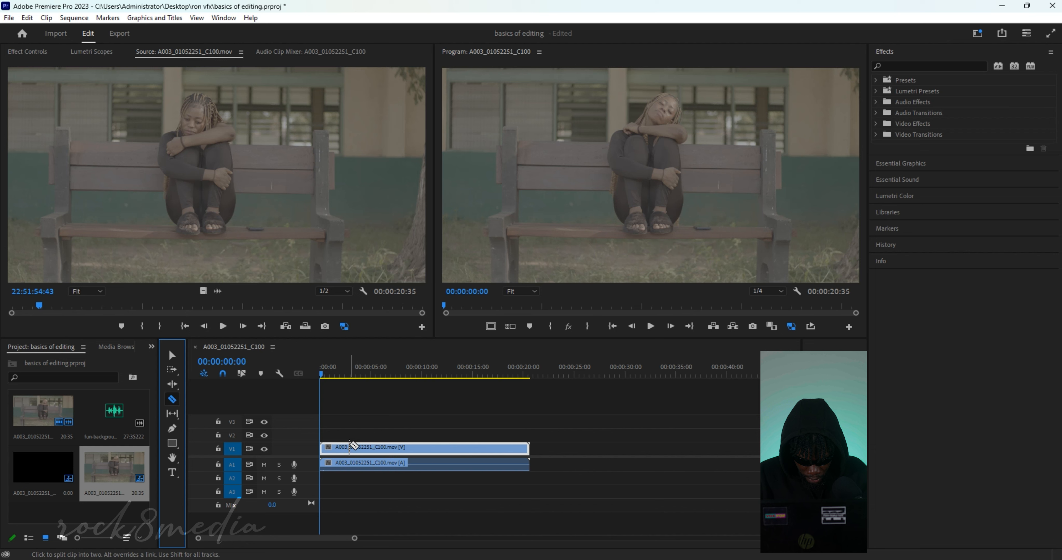
{"action": "left_click", "coordinate": [349, 447]}
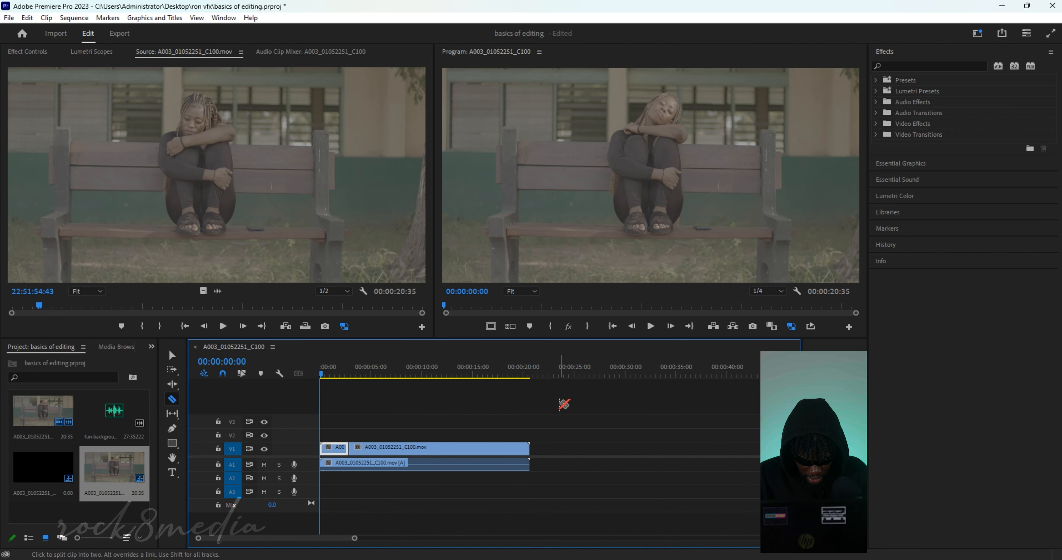
{"action": "key", "text": "v"}
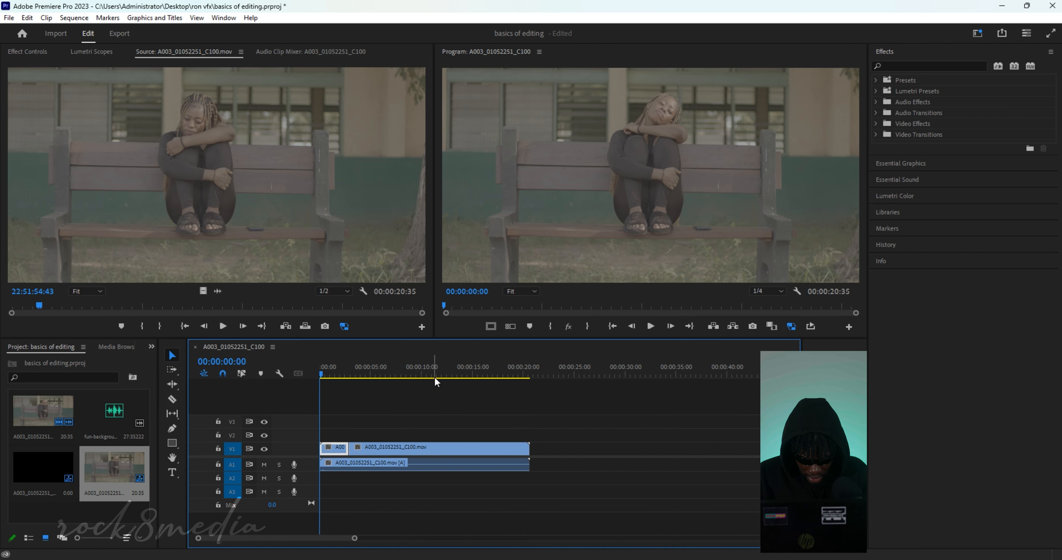
{"action": "left_click", "coordinate": [334, 451]}
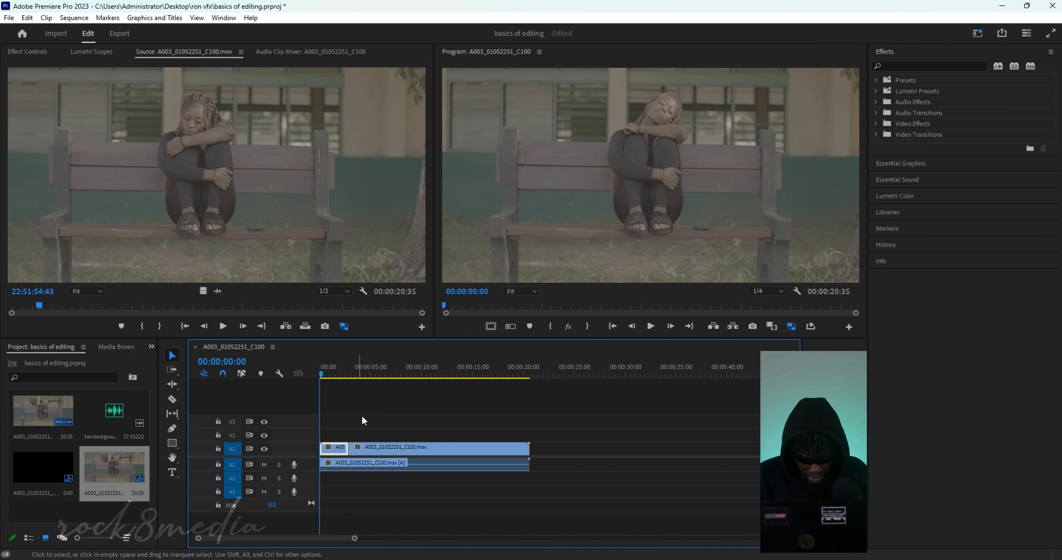
{"action": "left_click_drag", "start_coordinate": [339, 450], "coordinate": [588, 439]}
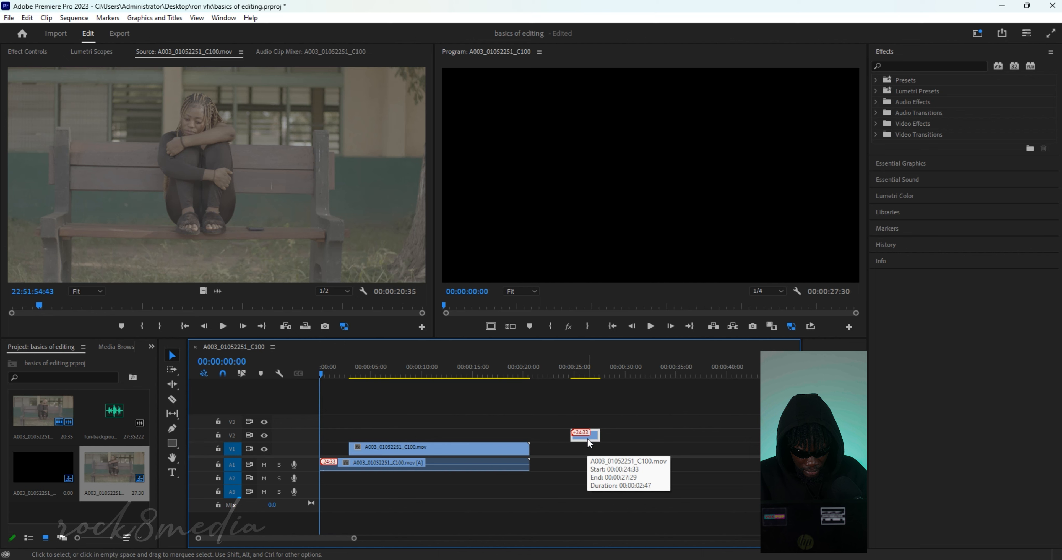
{"action": "key", "text": "ctrl+z"}
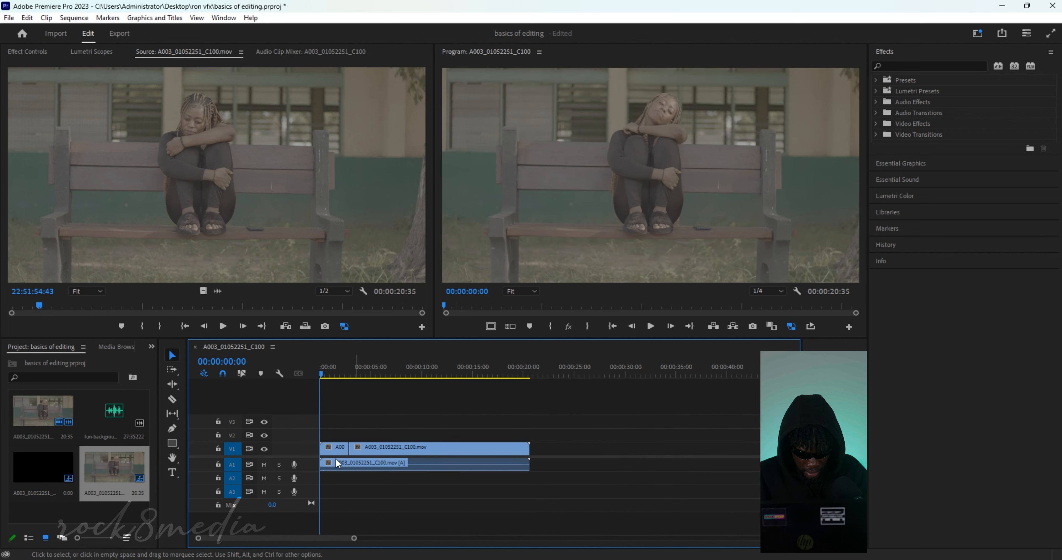
{"action": "key", "text": "ctrl+z"}
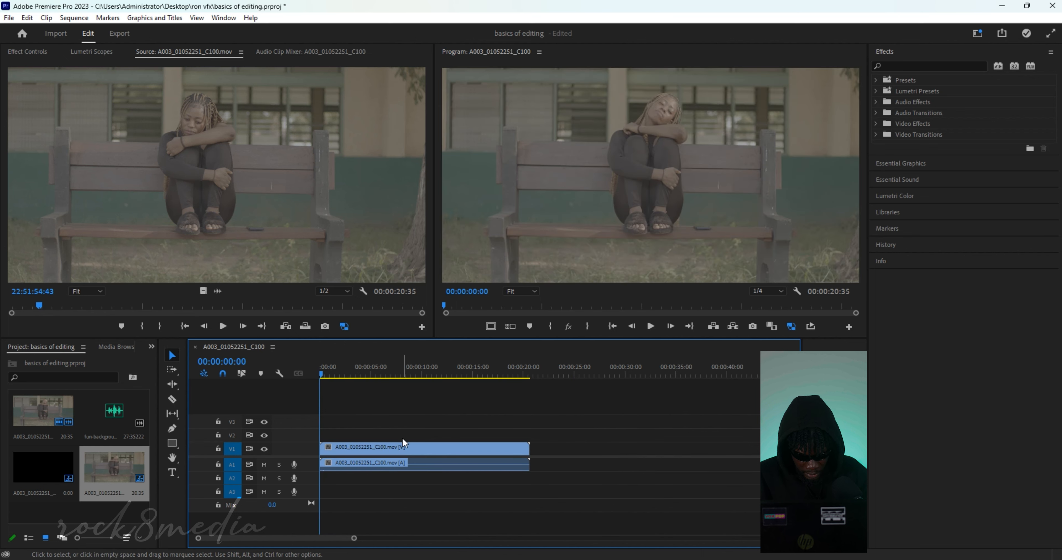
Try moving the whole video clip away from its audio on the timeline, and undo the move
{"action": "left_click", "coordinate": [390, 448]}
{"action": "left_click_drag", "start_coordinate": [390, 448], "coordinate": [576, 403]}
{"action": "key", "text": "ctrl+z"}
Try splitting only the video clip near 4 seconds and moving its first piece away, and undo both edits
{"action": "key", "text": "c"}
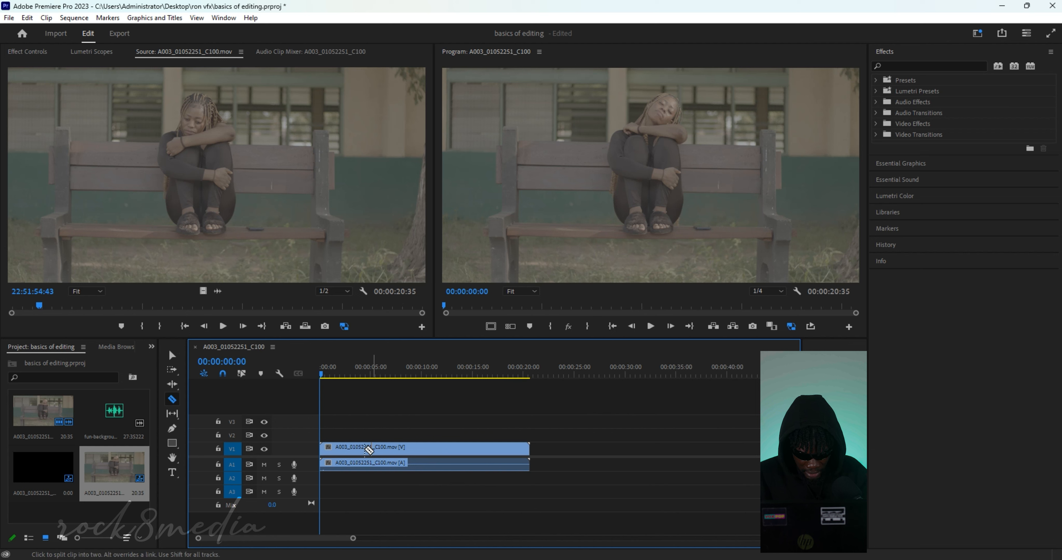
{"action": "left_click", "coordinate": [363, 448], "text": "alt"}
{"action": "key", "text": "v"}
{"action": "left_click_drag", "start_coordinate": [351, 449], "coordinate": [455, 396]}
{"action": "key", "text": "ctrl+z"}
{"action": "key", "text": "ctrl+z"}
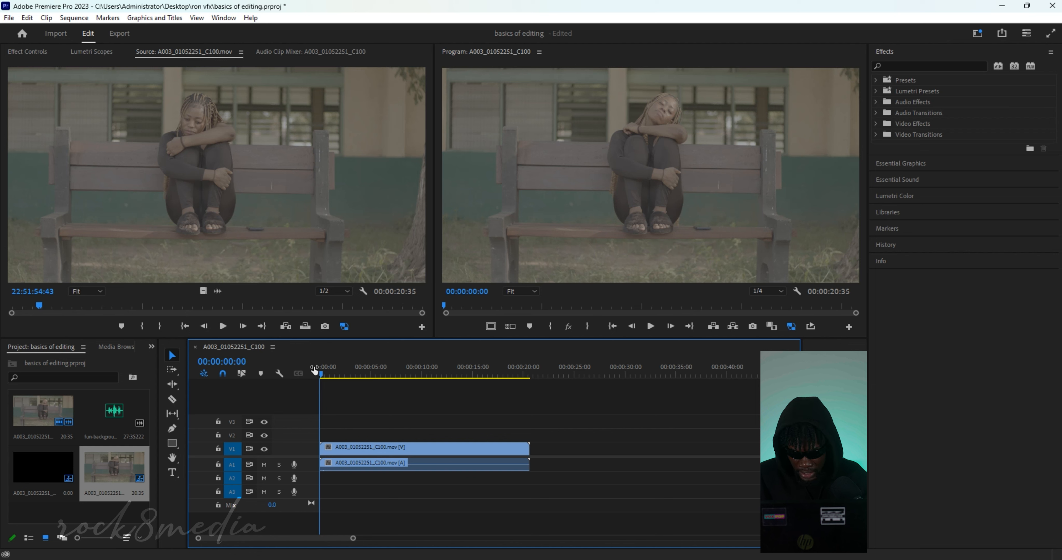
Play the start of the sequence, scrub through the footage, and place the playhead at 00:00:01:40
{"action": "key", "text": "space"}
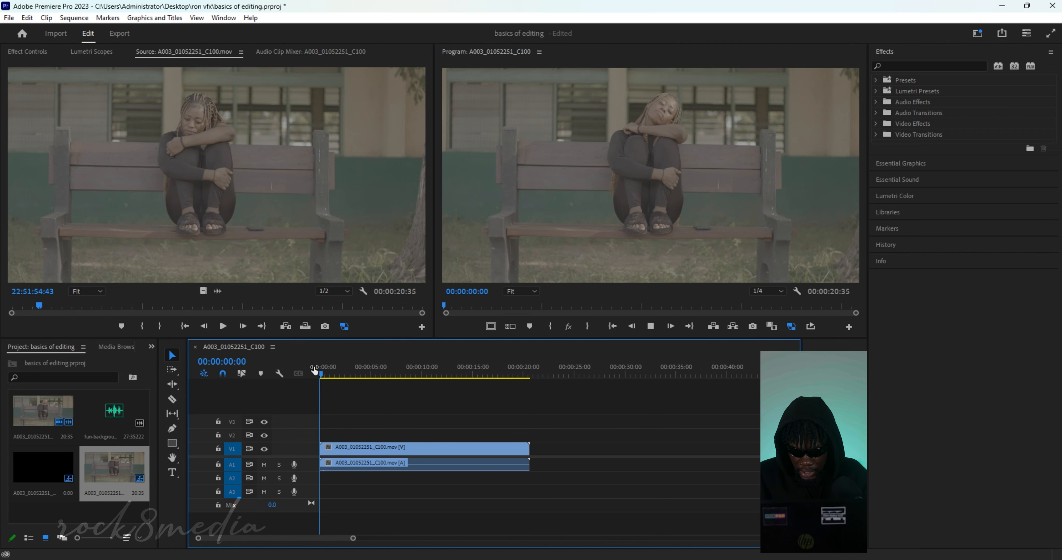
{"action": "key", "text": "space"}
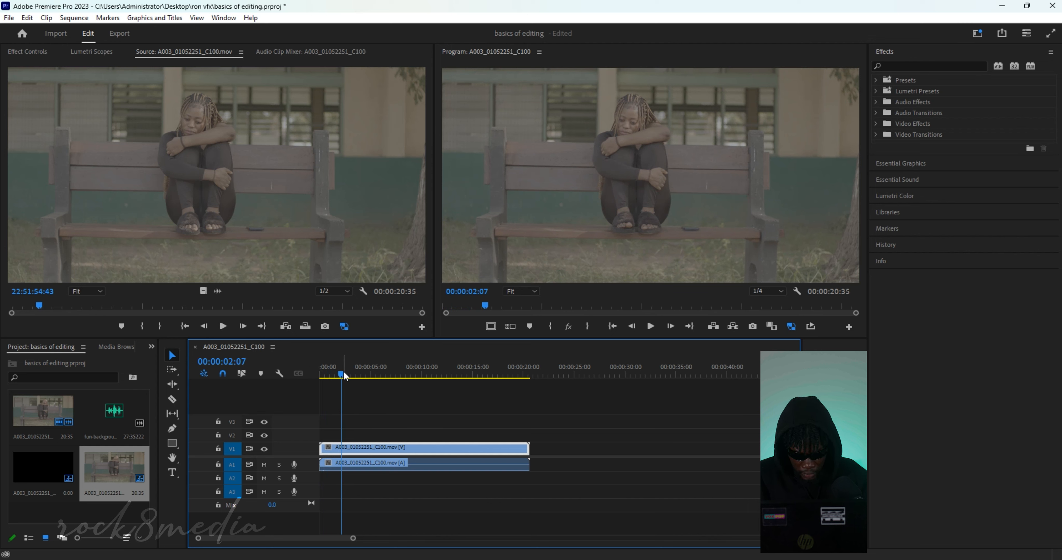
{"action": "left_click_drag", "start_coordinate": [344, 371], "coordinate": [403, 374]}
{"action": "left_click_drag", "start_coordinate": [355, 371], "coordinate": [339, 389]}
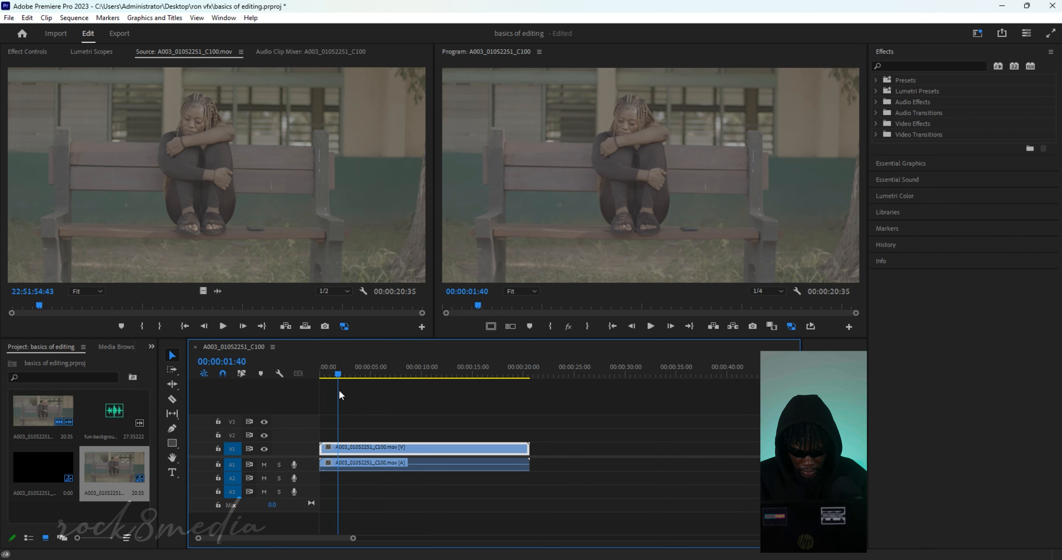
Split only the V1 video clip at 00:00:01:40, and select the separate video and audio clips in turn
{"action": "key", "text": "c"}
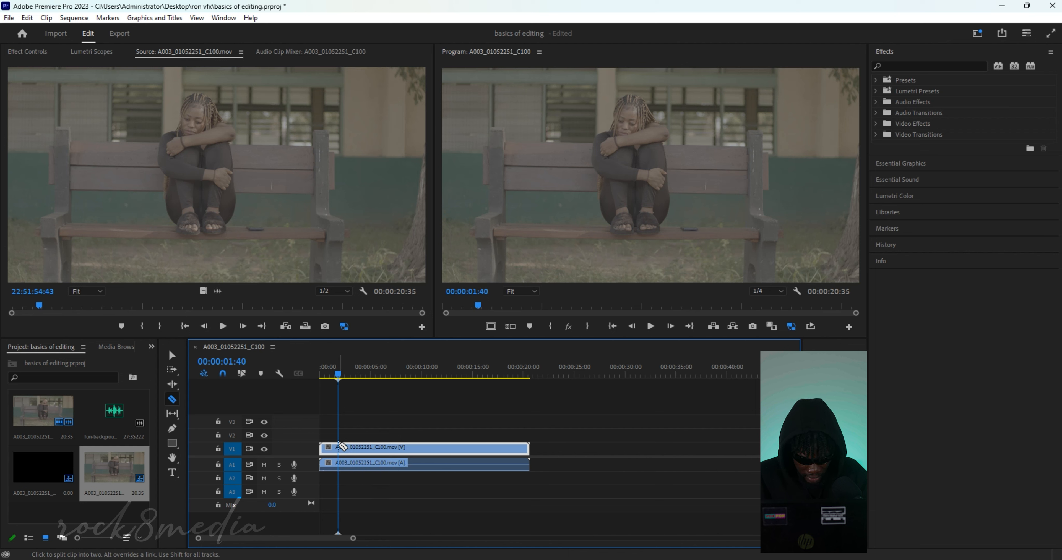
{"action": "left_click", "coordinate": [340, 447], "text": "alt"}
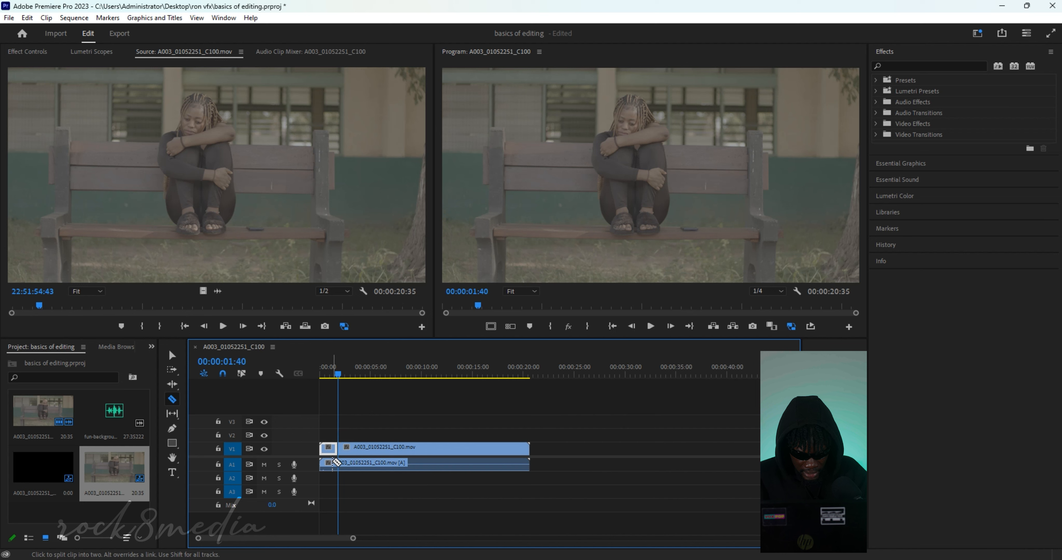
{"action": "key", "text": "v"}
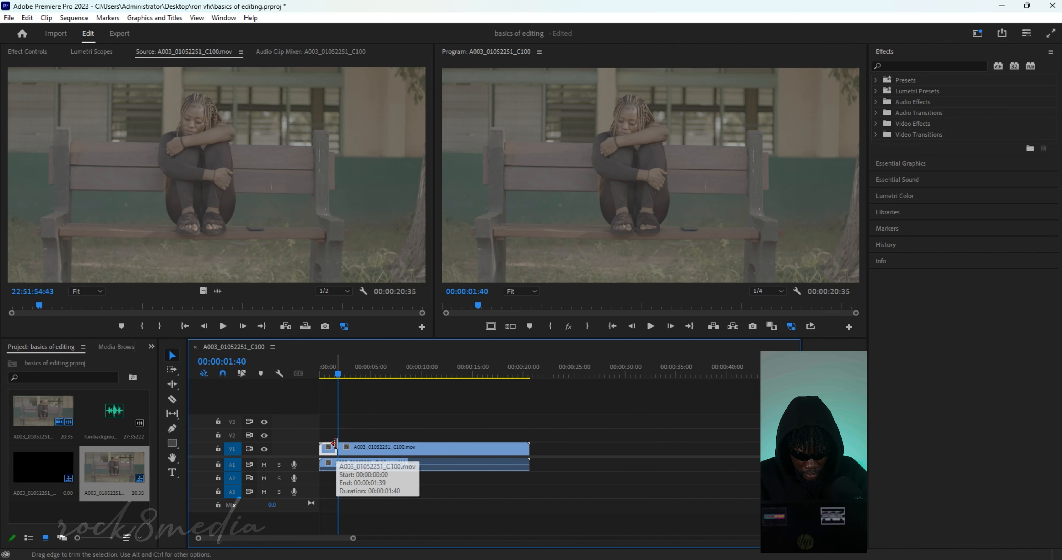
{"action": "left_click", "coordinate": [346, 465]}
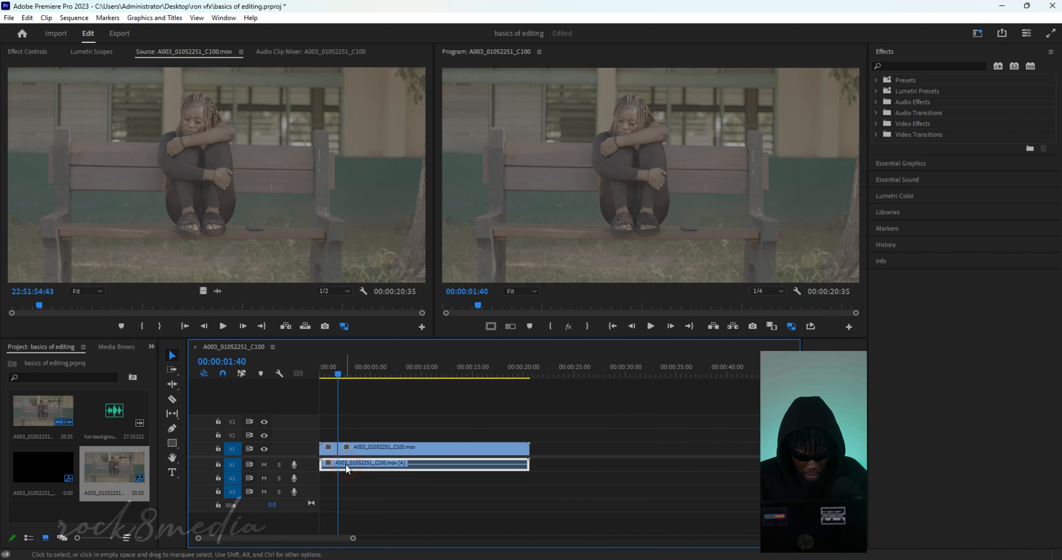
{"action": "left_click", "coordinate": [368, 448]}
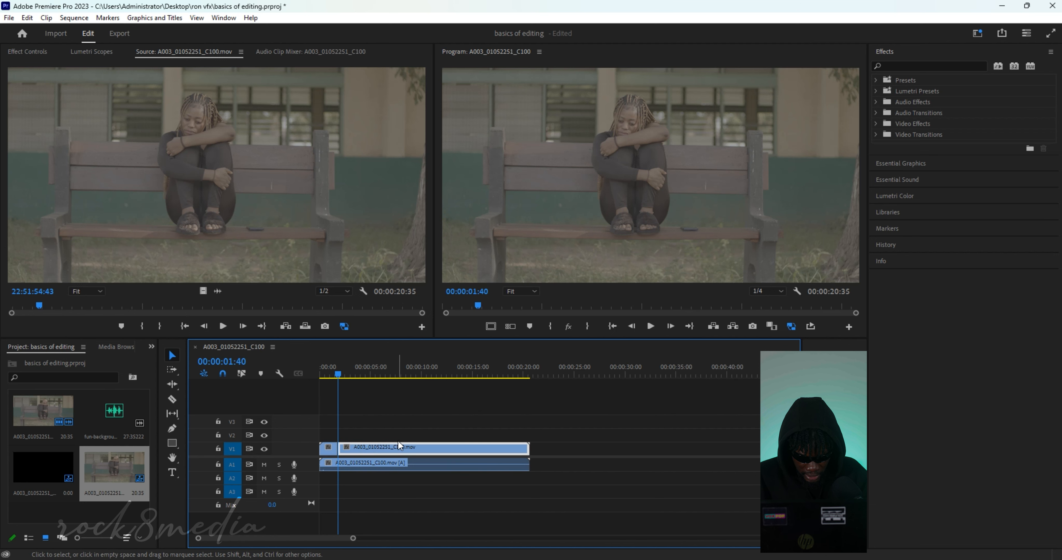
{"action": "left_click", "coordinate": [398, 459]}
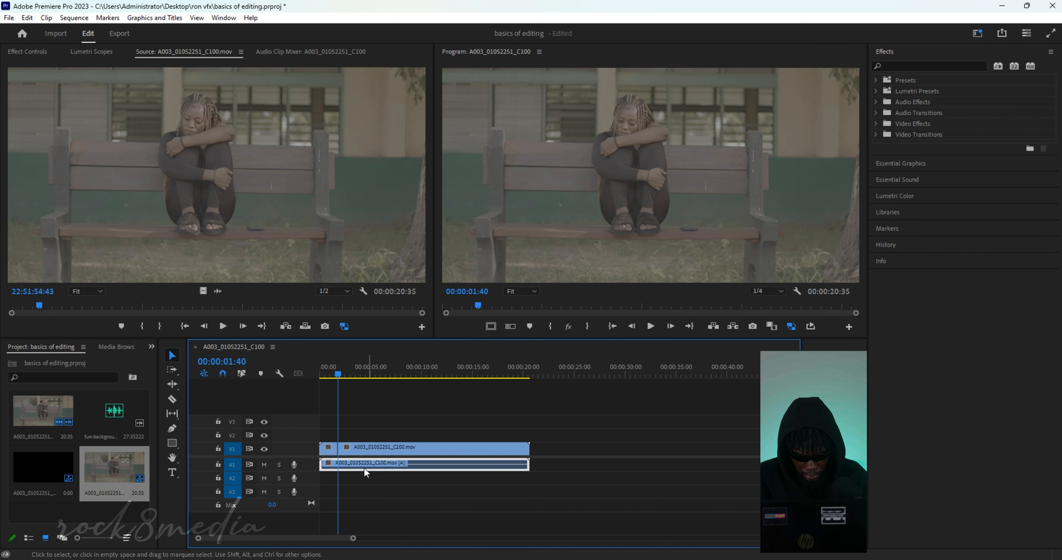
Split the A1 audio clip at 00:00:01:40 with the Razor tool and return to the Selection tool
{"action": "key", "text": "c"}
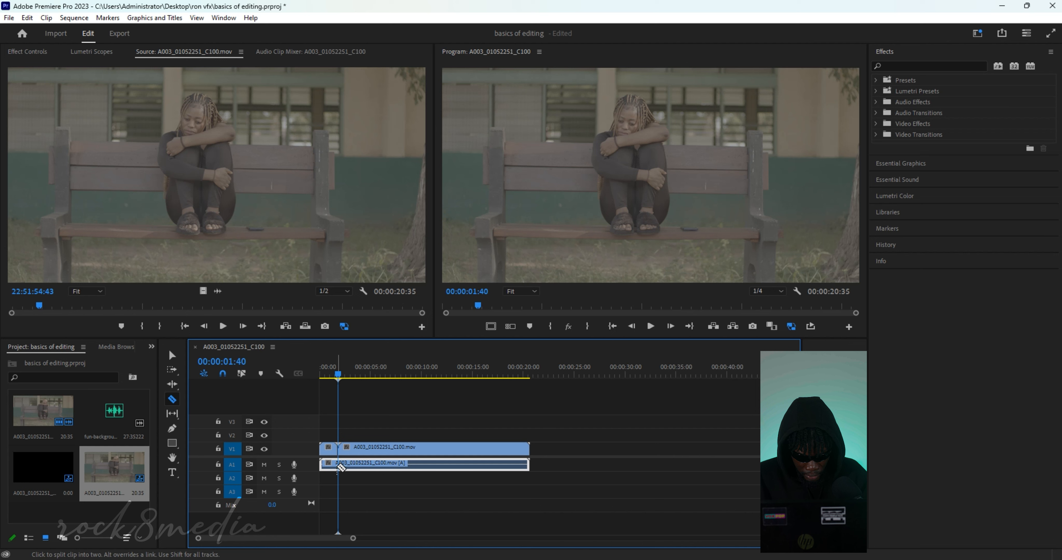
{"action": "left_click", "coordinate": [338, 465]}
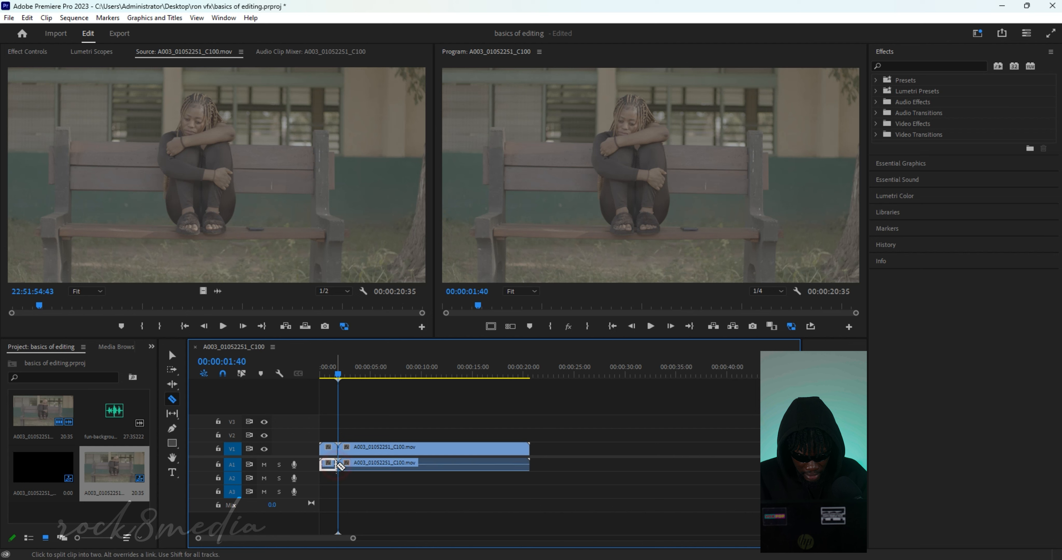
{"action": "key", "text": "v"}
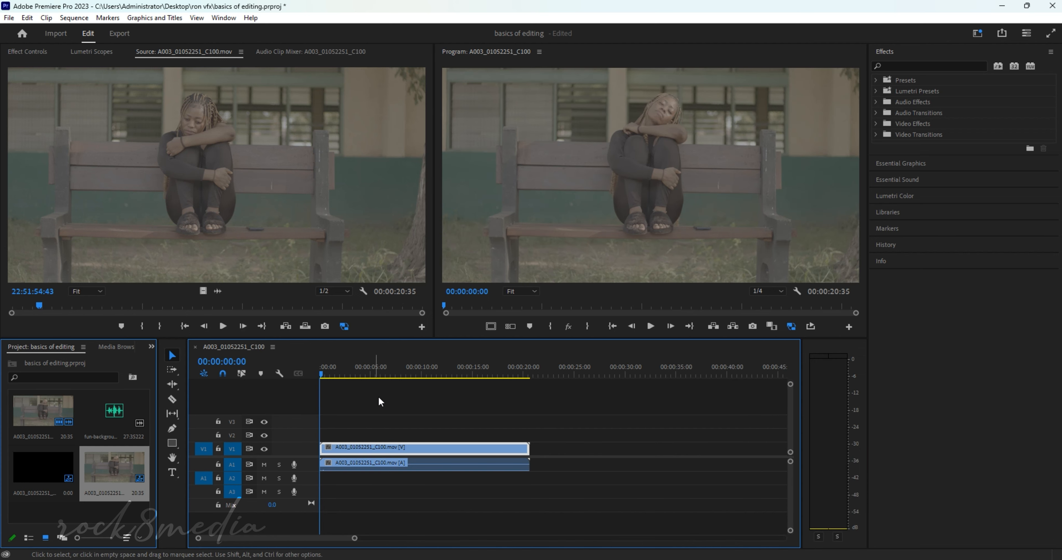
Turn on Linked Selection for the timeline and move the playhead to 00:00:02:04
{"action": "left_click", "coordinate": [242, 374]}
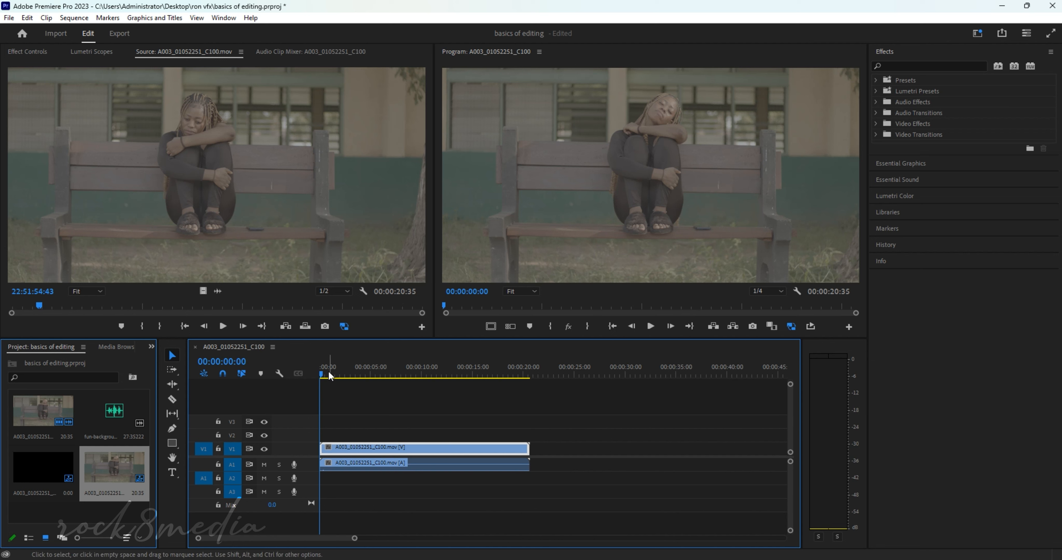
{"action": "left_click", "coordinate": [341, 397]}
{"action": "left_click", "coordinate": [325, 374]}
{"action": "left_click_drag", "start_coordinate": [324, 374], "coordinate": [343, 376]}
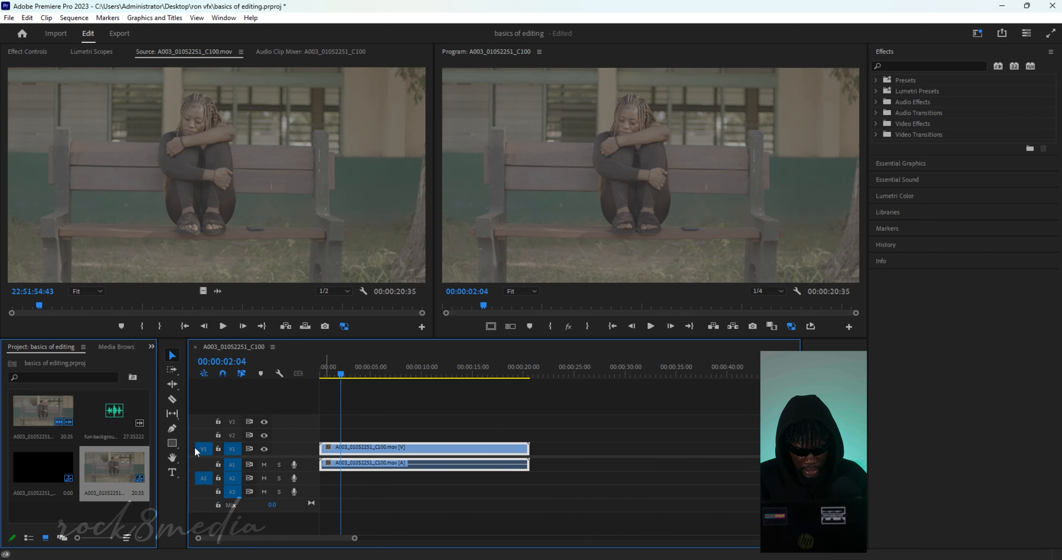
Split the linked video and audio clip at 00:00:02:04 and delete the piece before the cut
{"action": "left_click", "coordinate": [172, 399]}
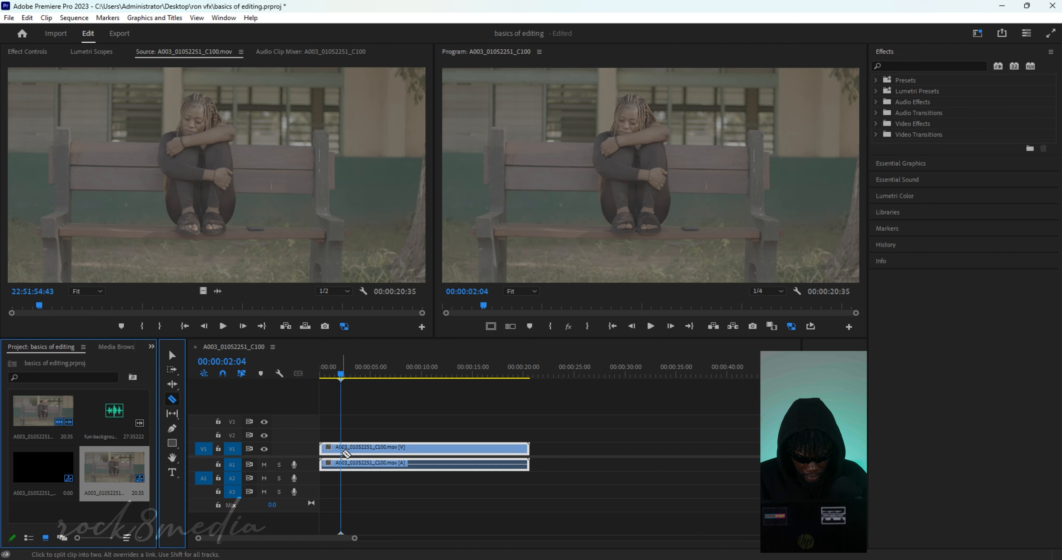
{"action": "left_click", "coordinate": [343, 452]}
{"action": "key", "text": "v"}
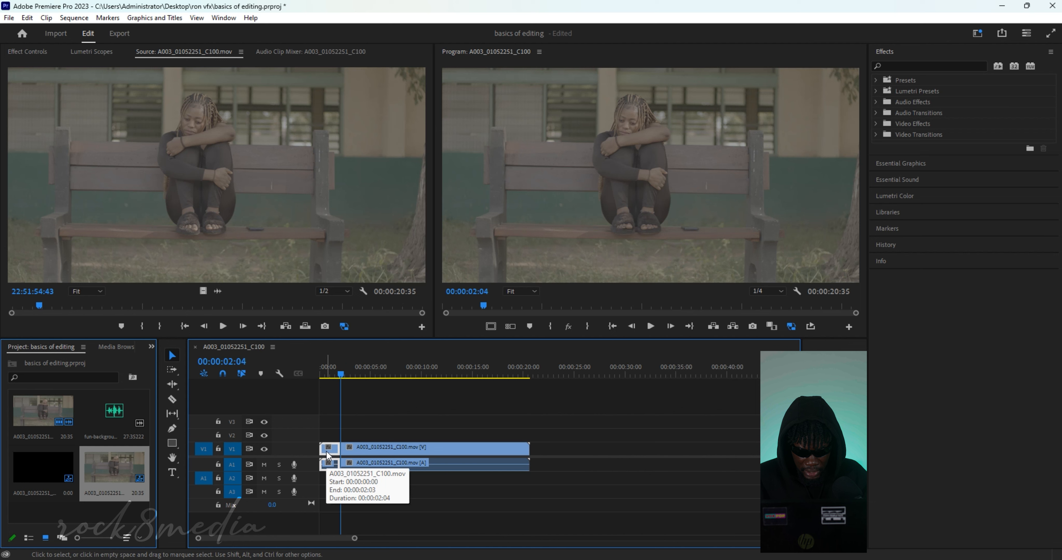
{"action": "key", "text": "Delete"}
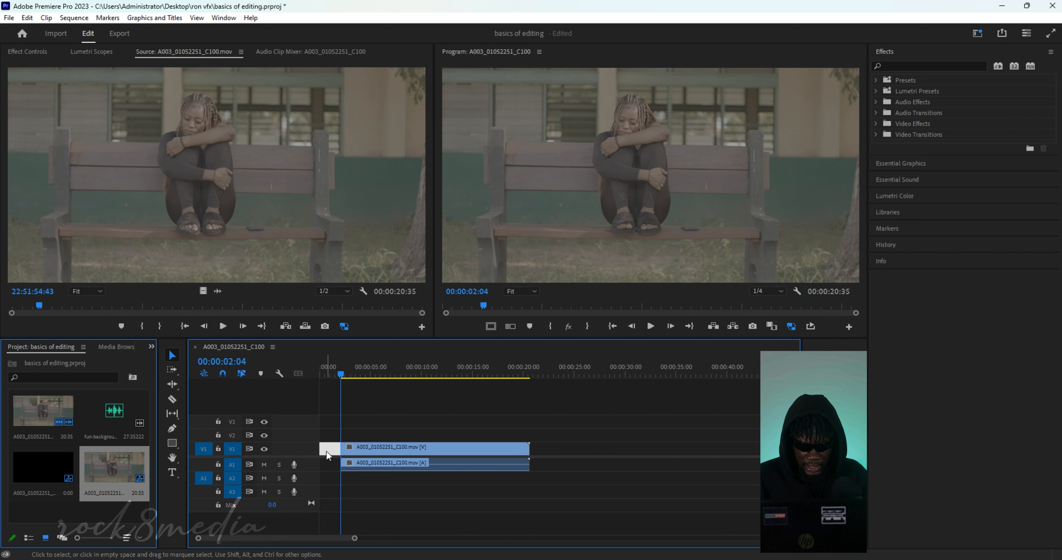
Select and deselect the gap before the remaining clip, and scrub back over it to 00:00:00:00
{"action": "left_click", "coordinate": [326, 452]}
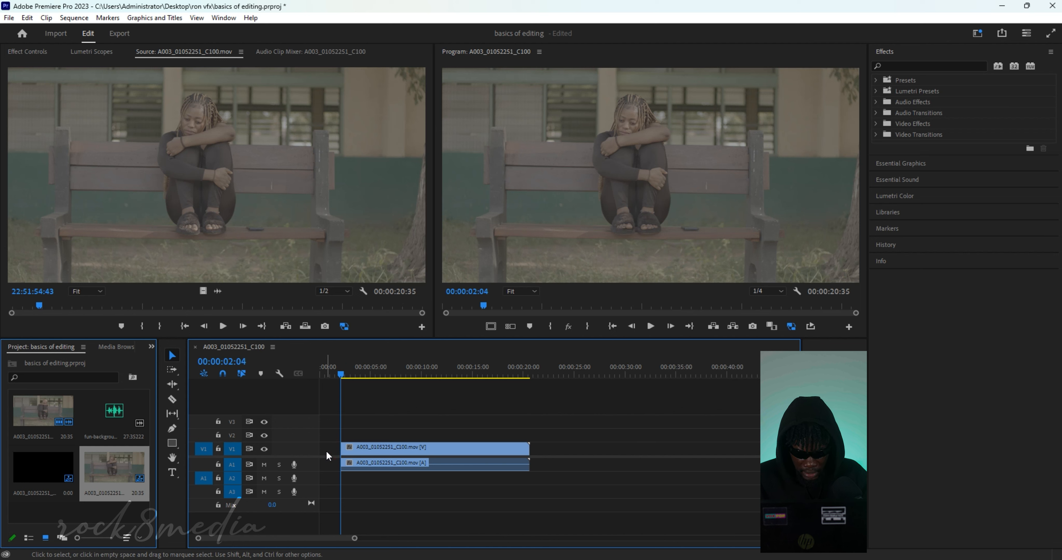
{"action": "left_click", "coordinate": [326, 450]}
{"action": "left_click", "coordinate": [475, 408]}
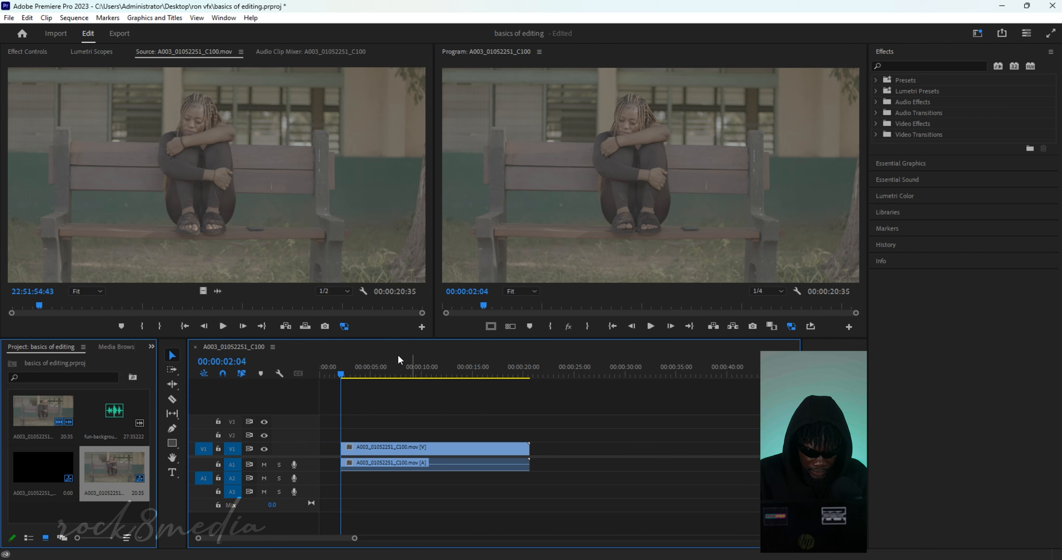
{"action": "mouse_move", "coordinate": [341, 375]}
{"action": "left_mouse_down"}
{"action": "mouse_move", "coordinate": [316, 372]}
{"action": "mouse_move", "coordinate": [329, 375]}
{"action": "left_mouse_up"}
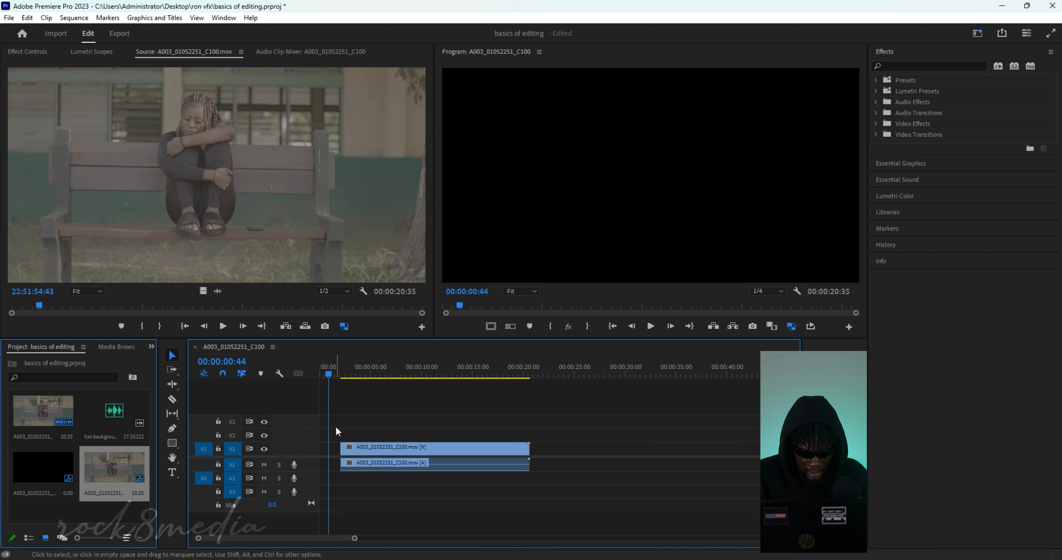
{"action": "left_click_drag", "start_coordinate": [332, 370], "coordinate": [310, 373]}
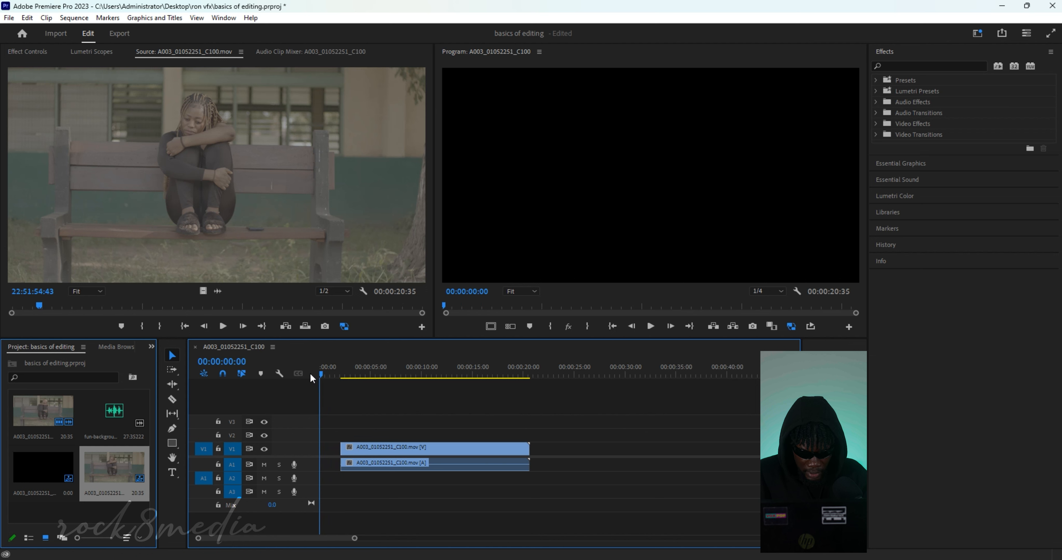
Try deleting the gap at the start of the sequence, and undo the deletion
{"action": "left_click", "coordinate": [333, 449]}
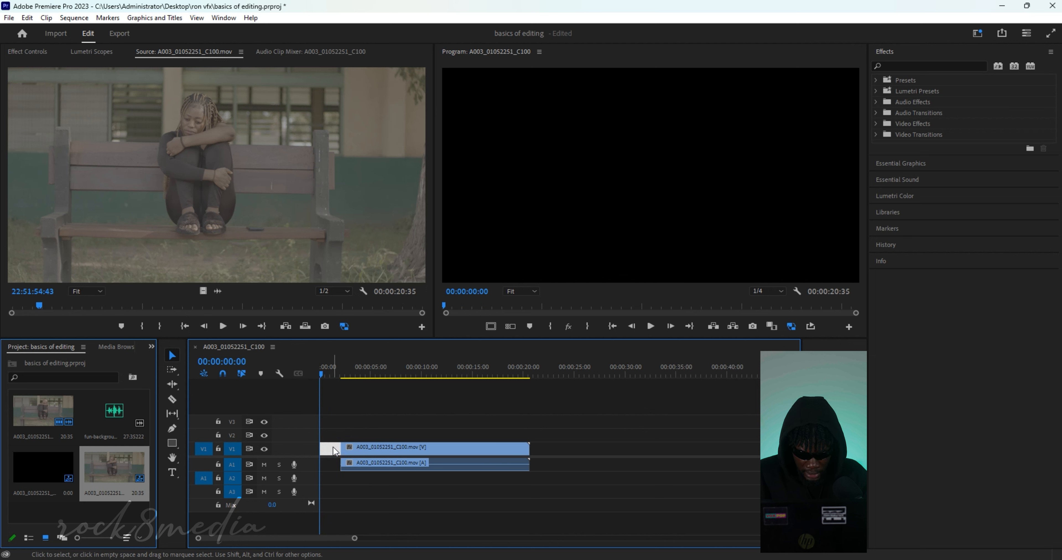
{"action": "key", "text": "Delete"}
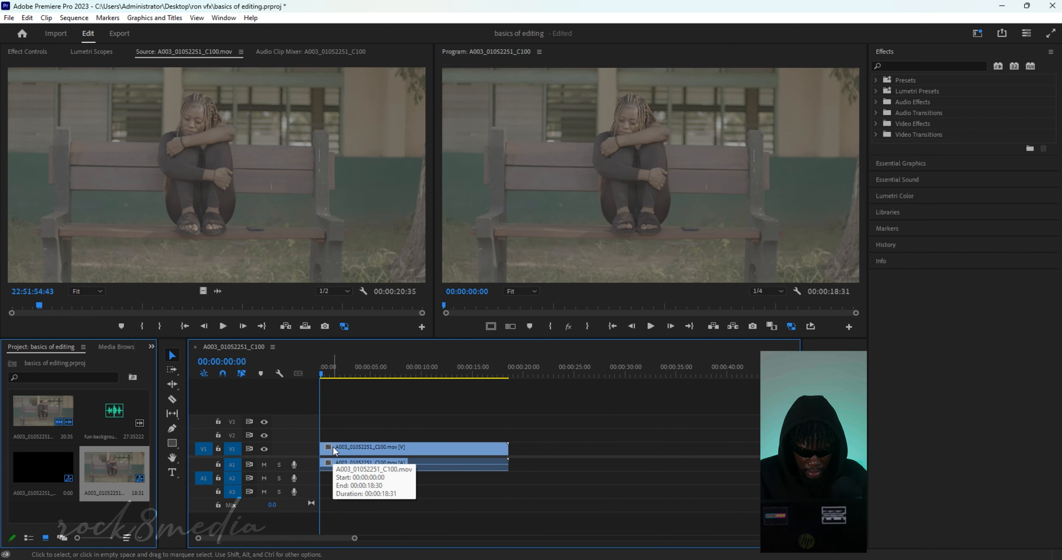
{"action": "key", "text": "ctrl+z"}
Ripple delete the gap at the start of the sequence and move the playhead to 00:00:10:02
{"action": "left_click", "coordinate": [333, 449]}
{"action": "right_click", "coordinate": [333, 448]}
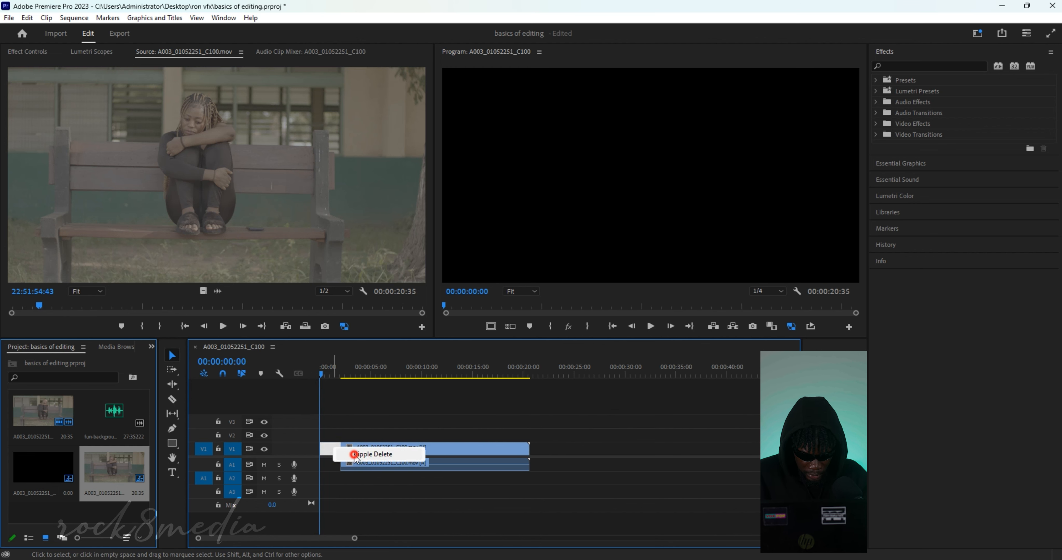
{"action": "left_click", "coordinate": [352, 453]}
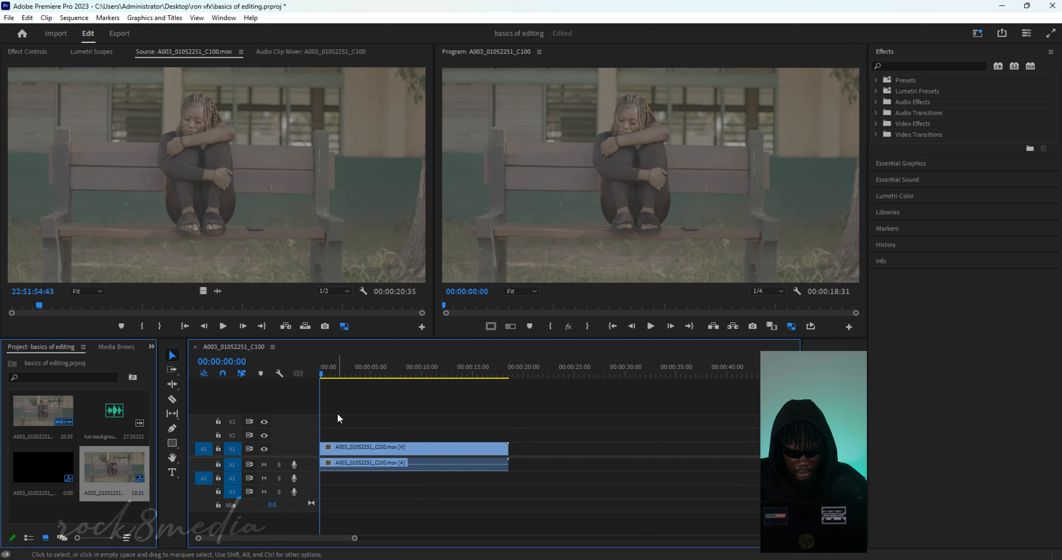
{"action": "left_click_drag", "start_coordinate": [322, 371], "coordinate": [423, 378]}
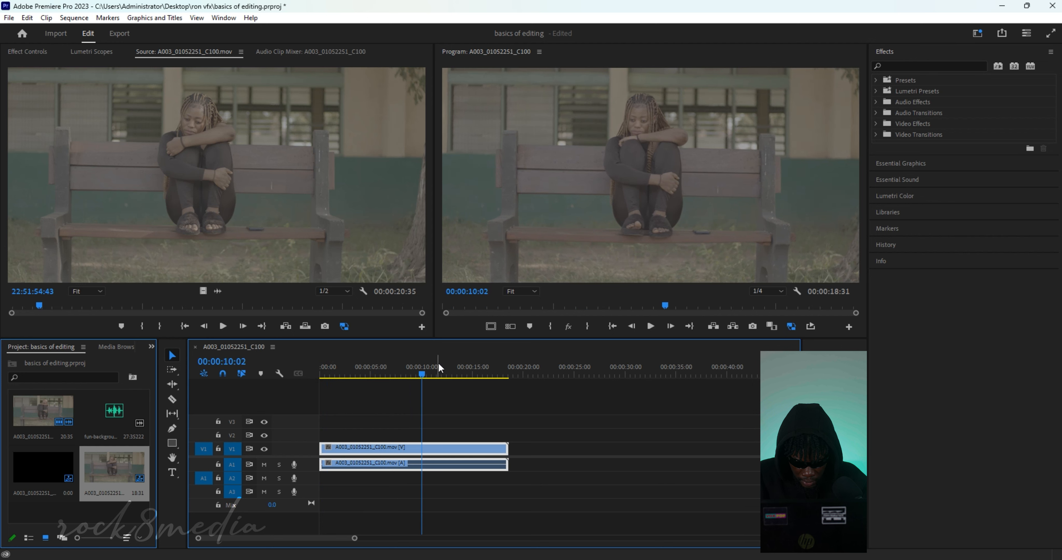
Split the linked video and audio clip at 00:00:10:02 and delete the piece after the cut
{"action": "key", "text": "c"}
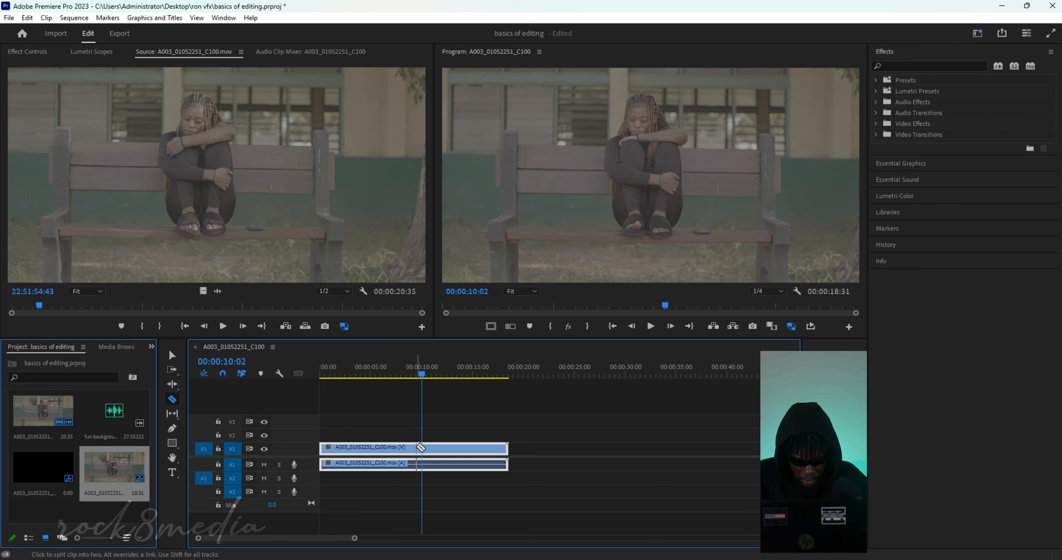
{"action": "left_click", "coordinate": [425, 450]}
{"action": "key", "text": "v"}
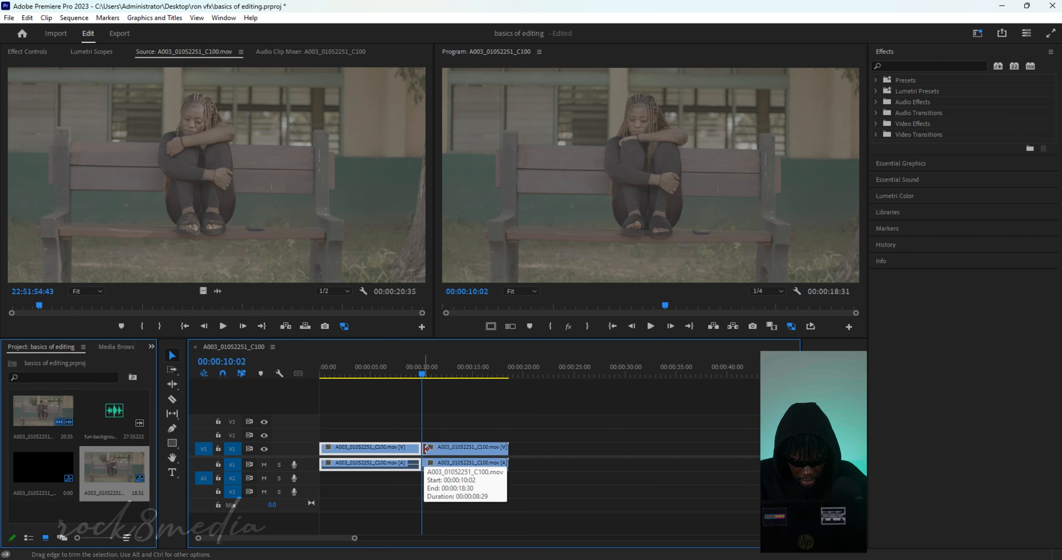
{"action": "left_click", "coordinate": [443, 448]}
{"action": "key", "text": "Delete"}
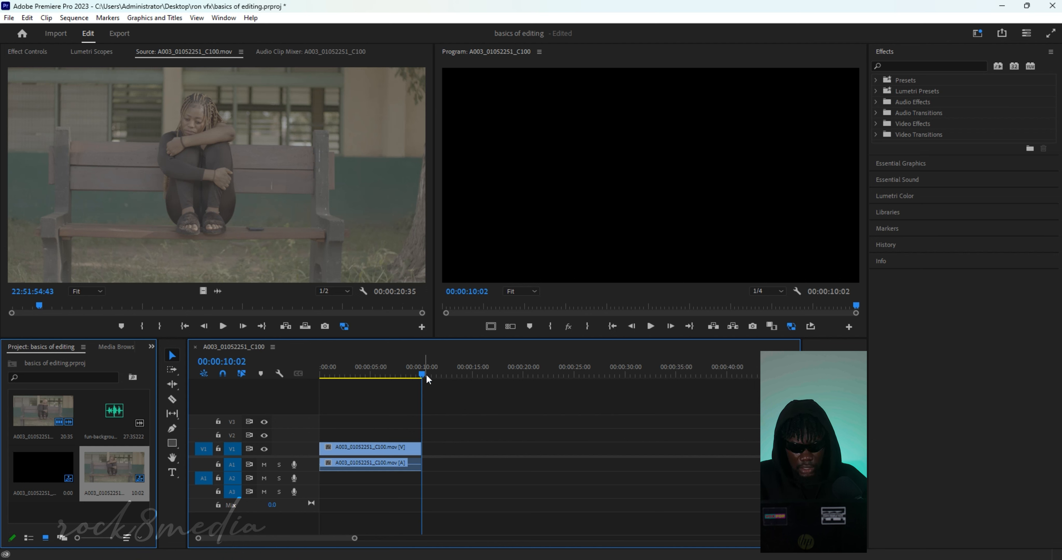
Return the playhead to the start of the sequence, deselect the clip, and move the playhead to 00:00:04:45
{"action": "left_click_drag", "start_coordinate": [423, 375], "coordinate": [259, 368]}
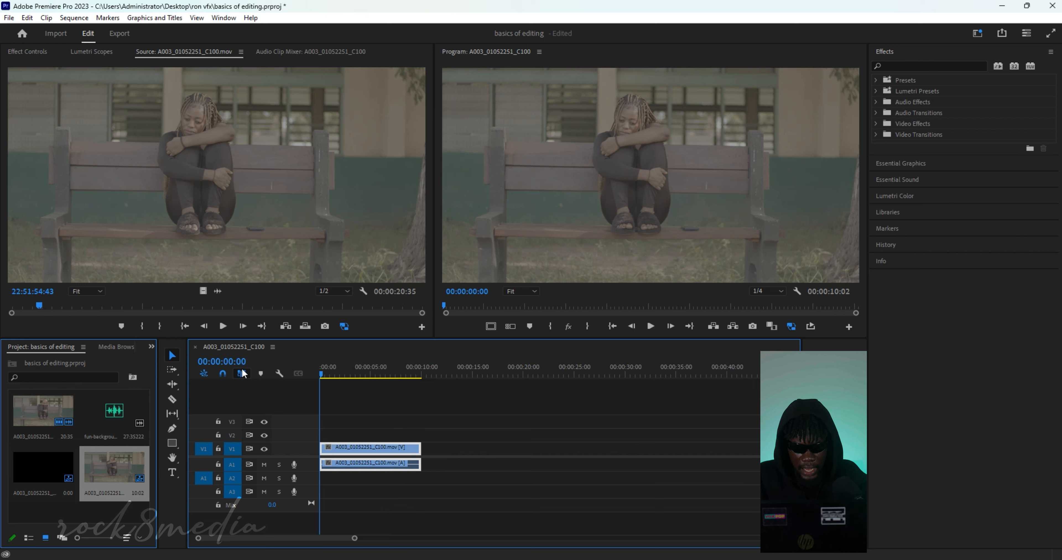
{"action": "left_click", "coordinate": [242, 374]}
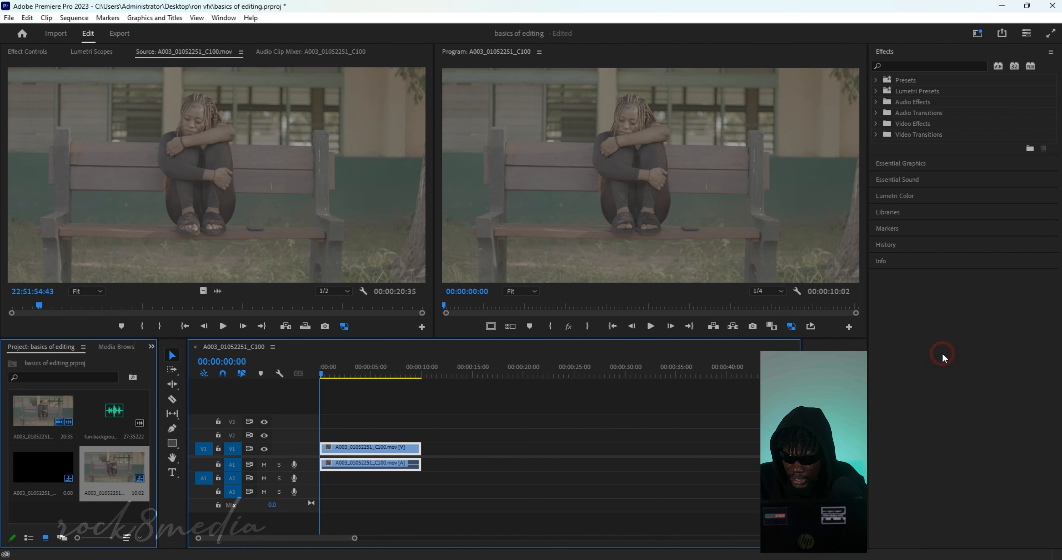
{"action": "left_click", "coordinate": [729, 410]}
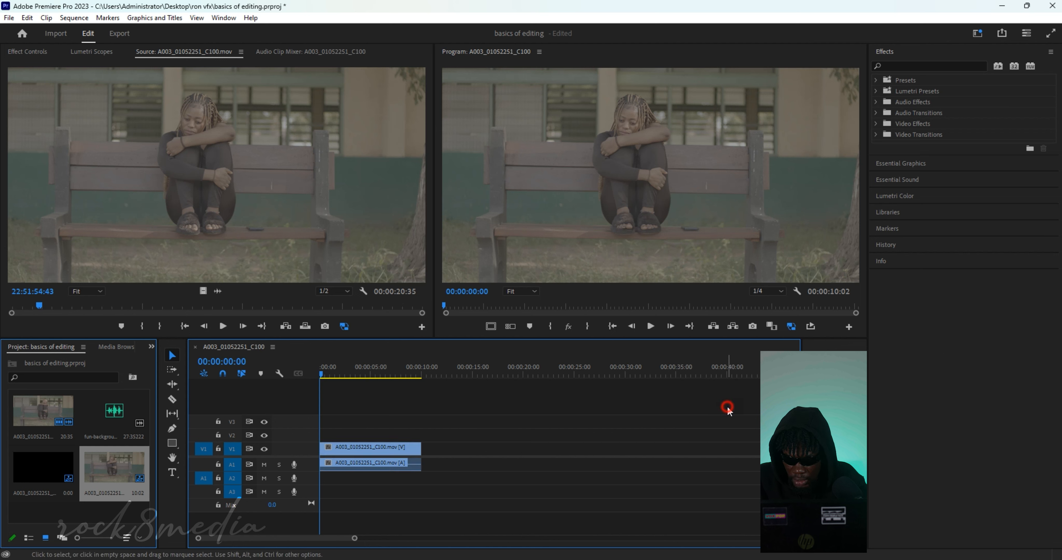
{"action": "left_click", "coordinate": [967, 373]}
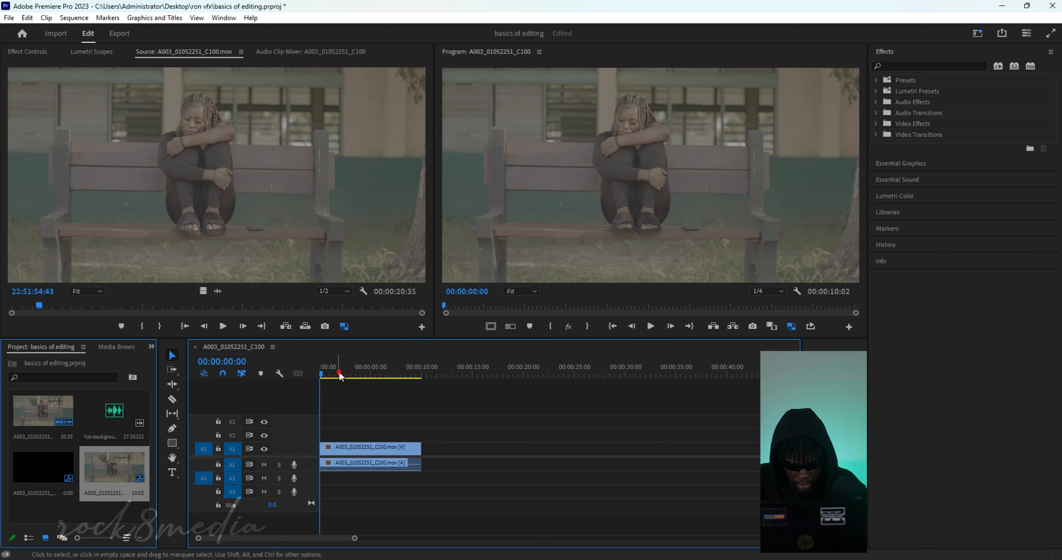
{"action": "left_click", "coordinate": [365, 372]}
{"action": "left_click", "coordinate": [369, 362]}
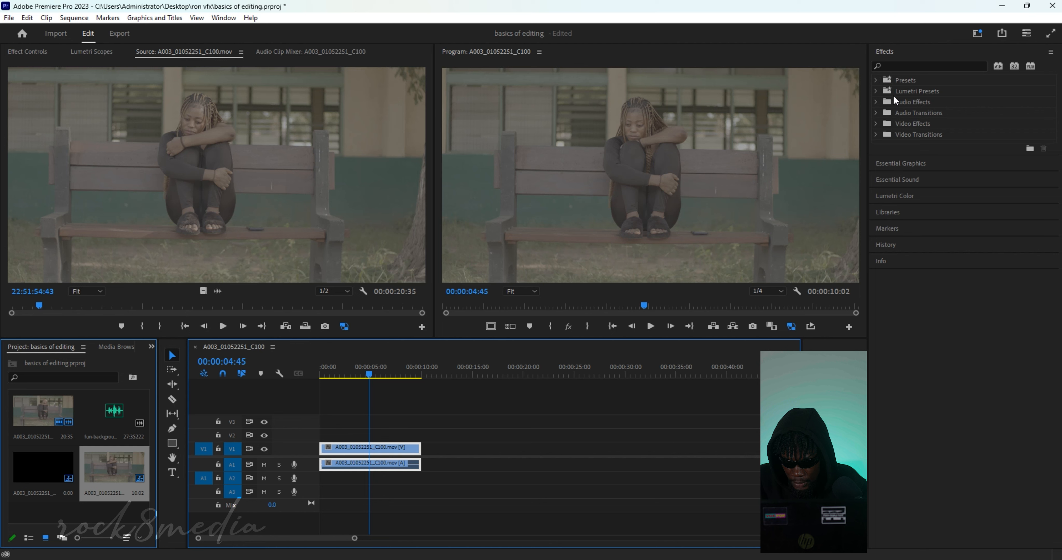
Apply the Film Dissolve video transition to the end of the video clip on V1
{"action": "left_click", "coordinate": [876, 134]}
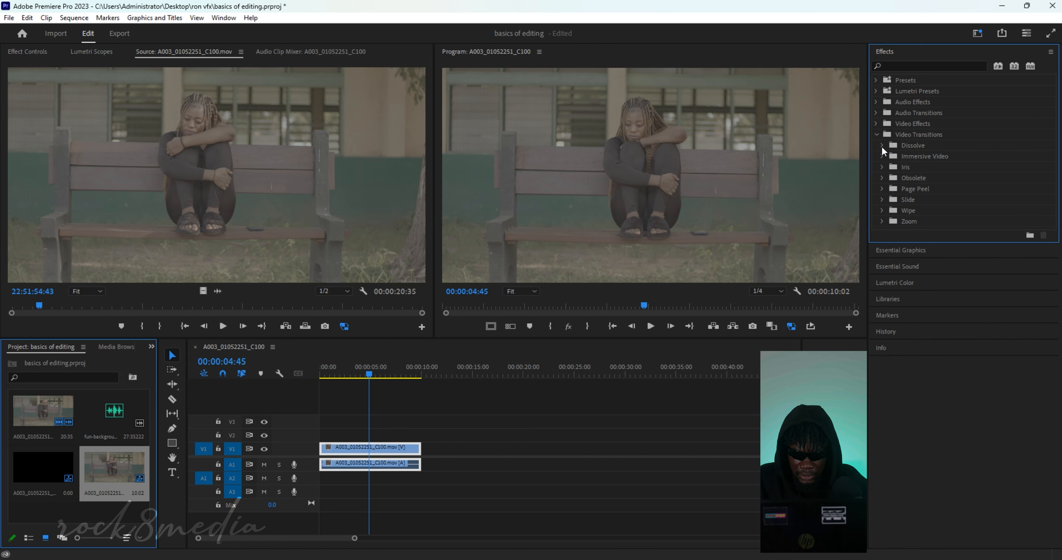
{"action": "left_click", "coordinate": [882, 146]}
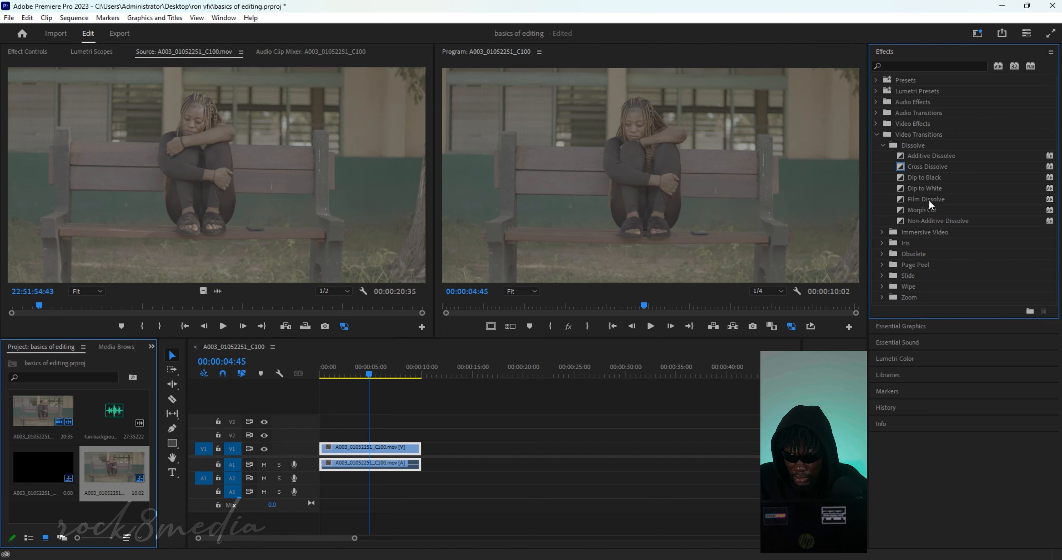
{"action": "left_click", "coordinate": [933, 200]}
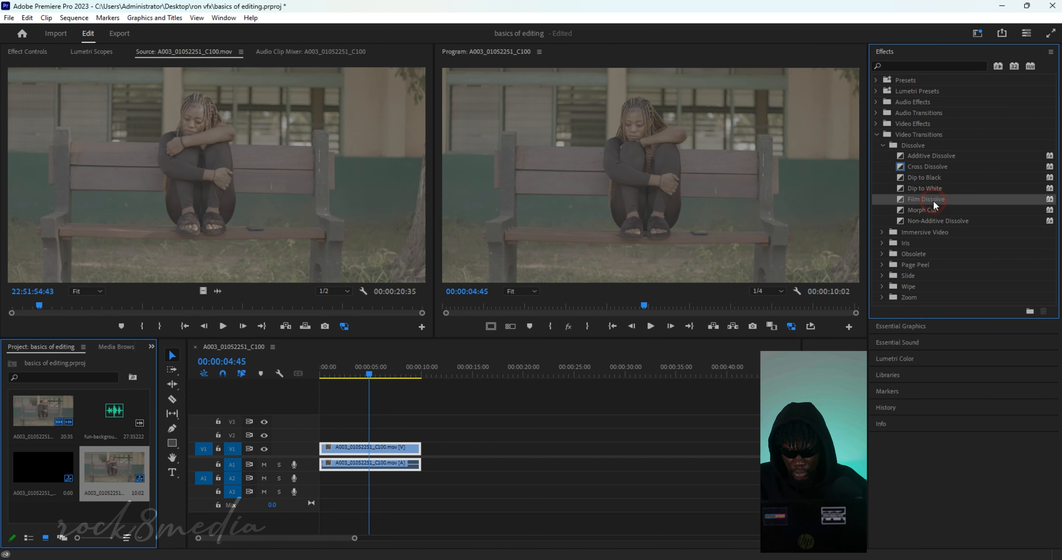
{"action": "left_click_drag", "start_coordinate": [934, 200], "coordinate": [777, 284]}
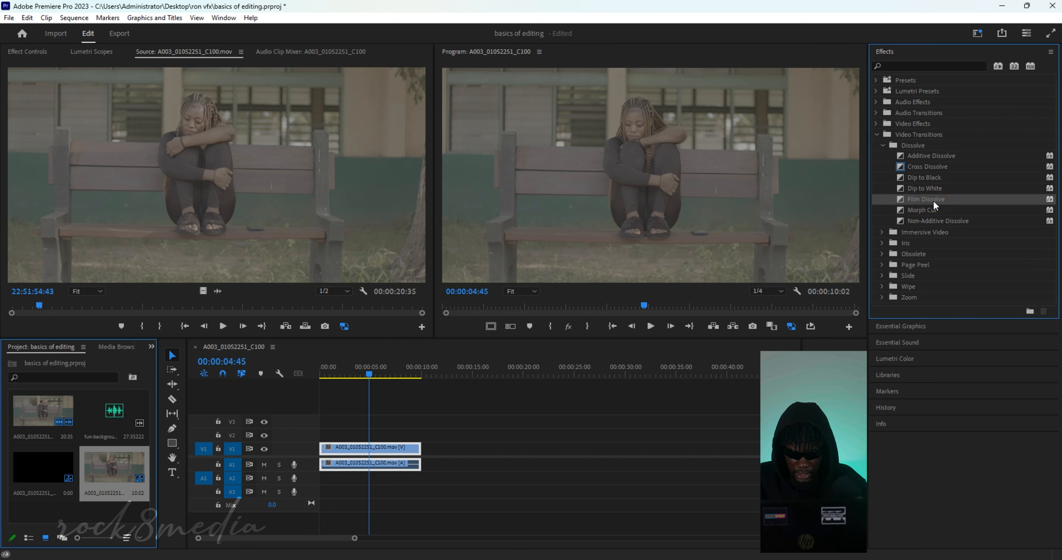
{"action": "left_click_drag", "start_coordinate": [523, 383], "coordinate": [423, 450]}
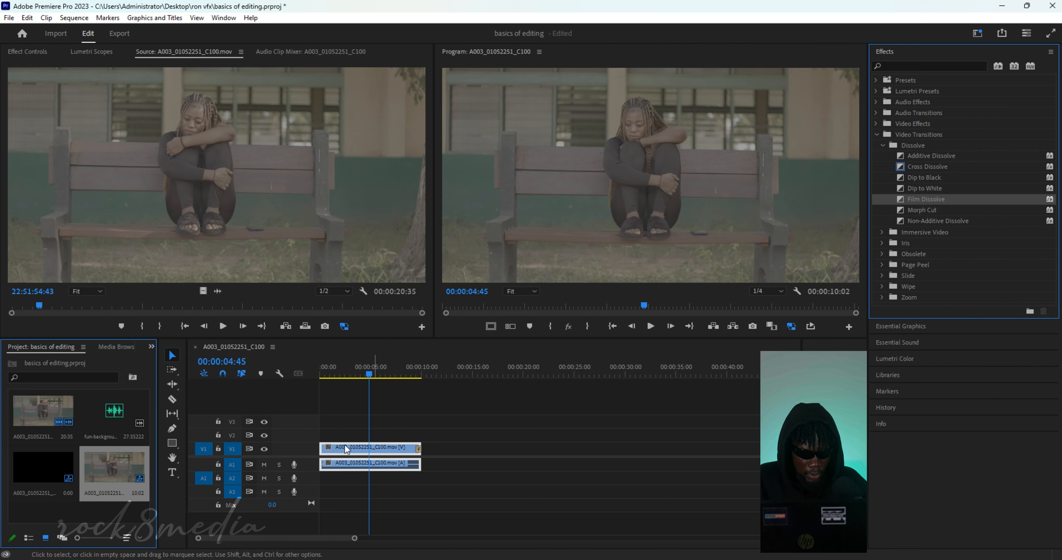
Split the linked clip at 00:00:04:45 and apply a Film Dissolve transition on the cut
{"action": "key", "text": "c"}
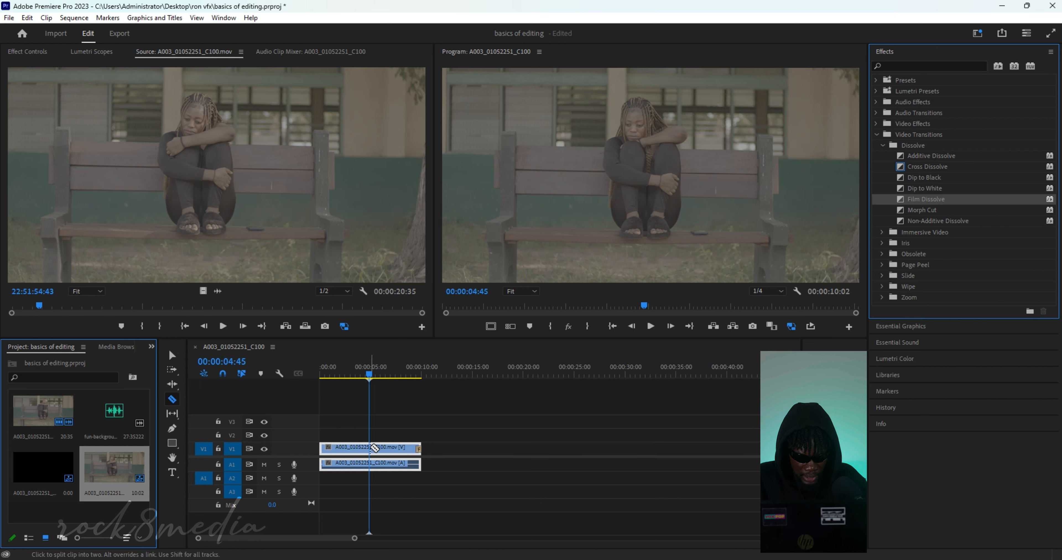
{"action": "left_click", "coordinate": [371, 448]}
{"action": "key", "text": "v"}
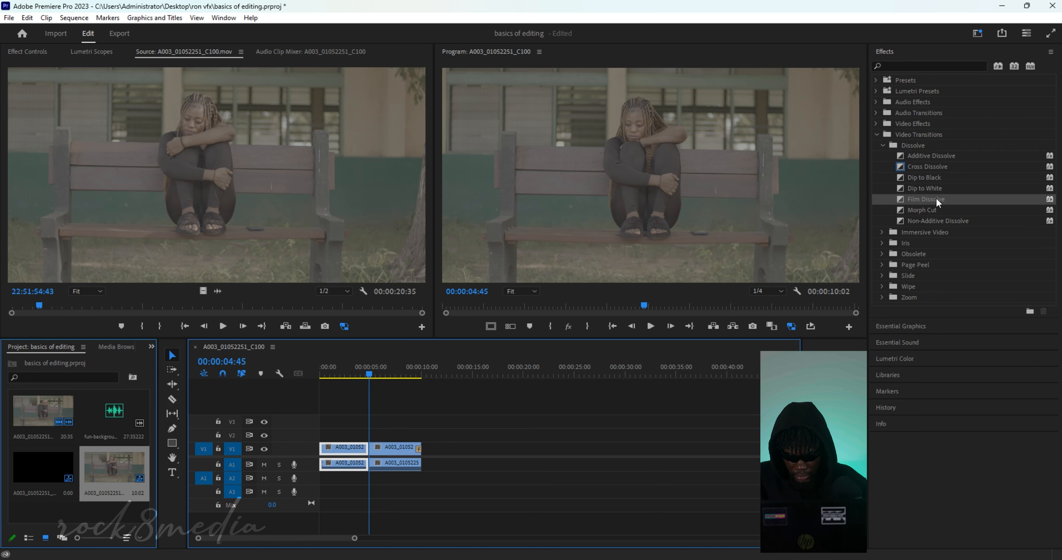
{"action": "left_click_drag", "start_coordinate": [937, 201], "coordinate": [371, 445]}
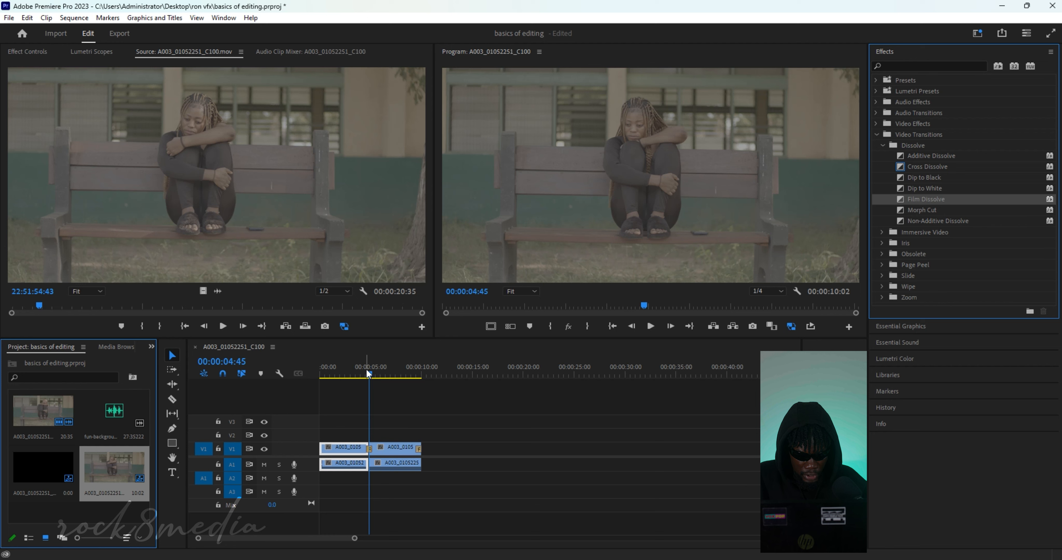
Play the sequence across the cut twice to examine the Film Dissolve, starting from about 00:00:04:13
{"action": "left_click_drag", "start_coordinate": [366, 370], "coordinate": [359, 370]}
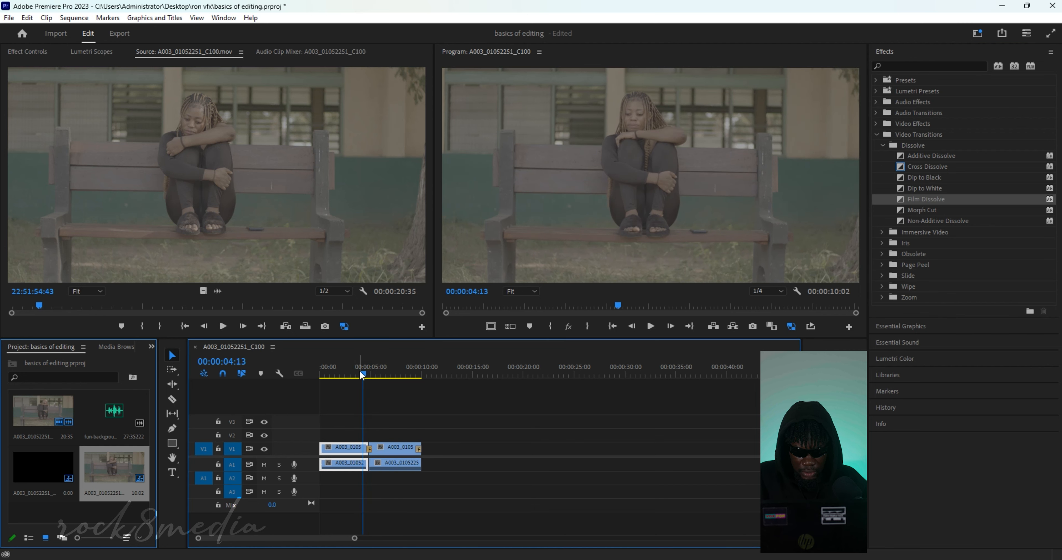
{"action": "key", "text": "space"}
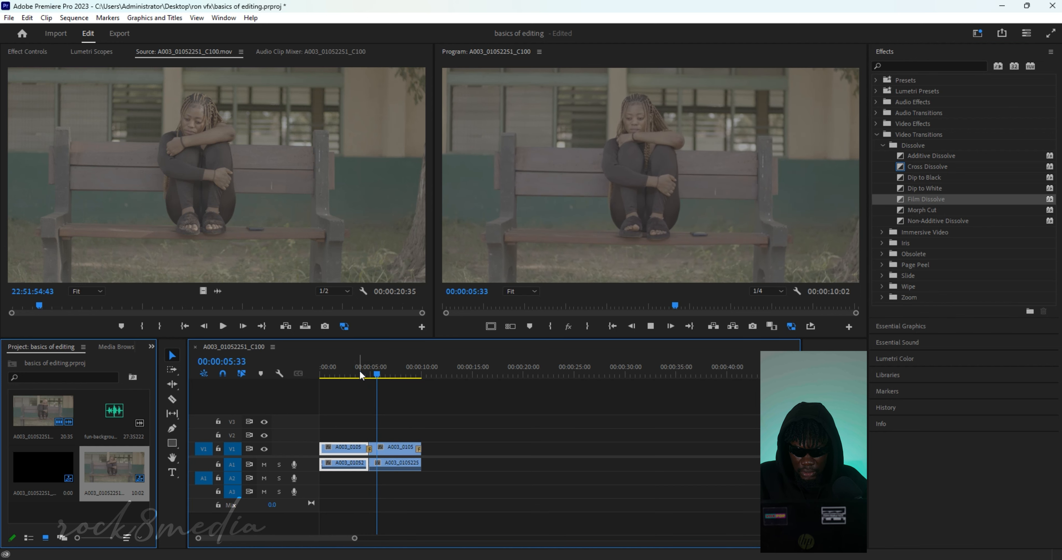
{"action": "key", "text": "space"}
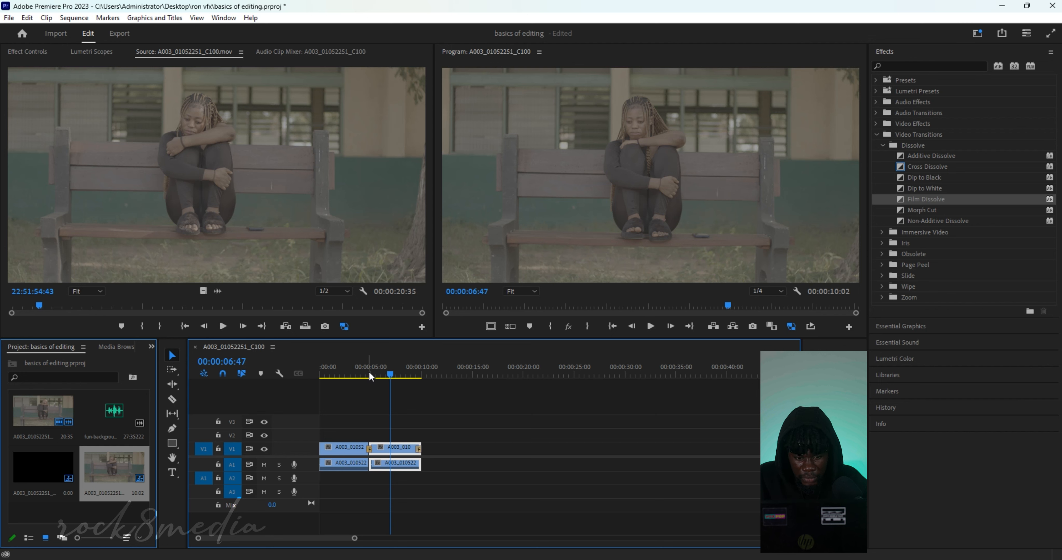
{"action": "left_click", "coordinate": [369, 373]}
{"action": "left_click_drag", "start_coordinate": [370, 372], "coordinate": [359, 371]}
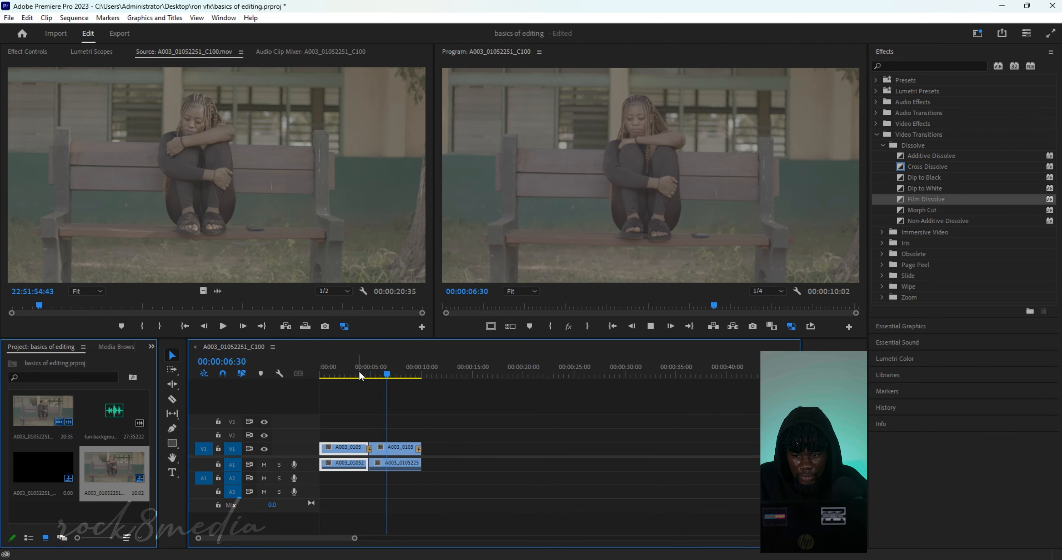
{"action": "key", "text": "space"}
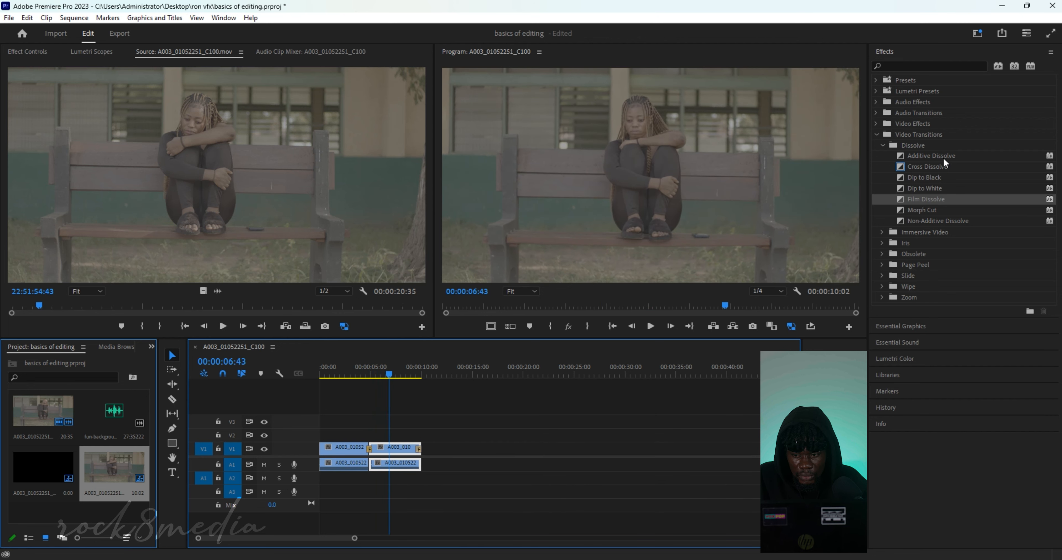
Select the Additive Dissolve effect and play the sequence again, the last time from 00:00:02:15
{"action": "left_click", "coordinate": [944, 158]}
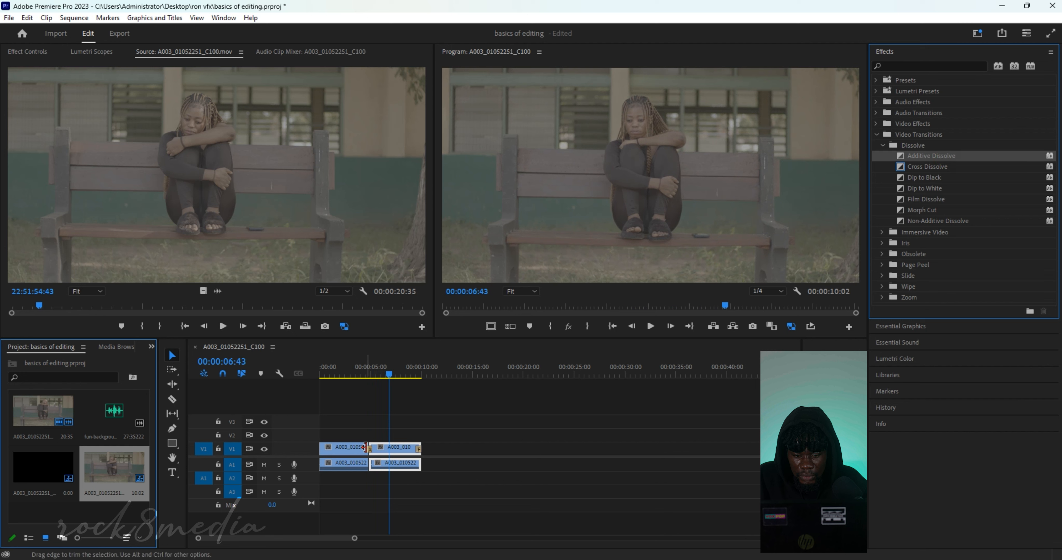
{"action": "left_click", "coordinate": [368, 372]}
{"action": "key", "text": "space"}
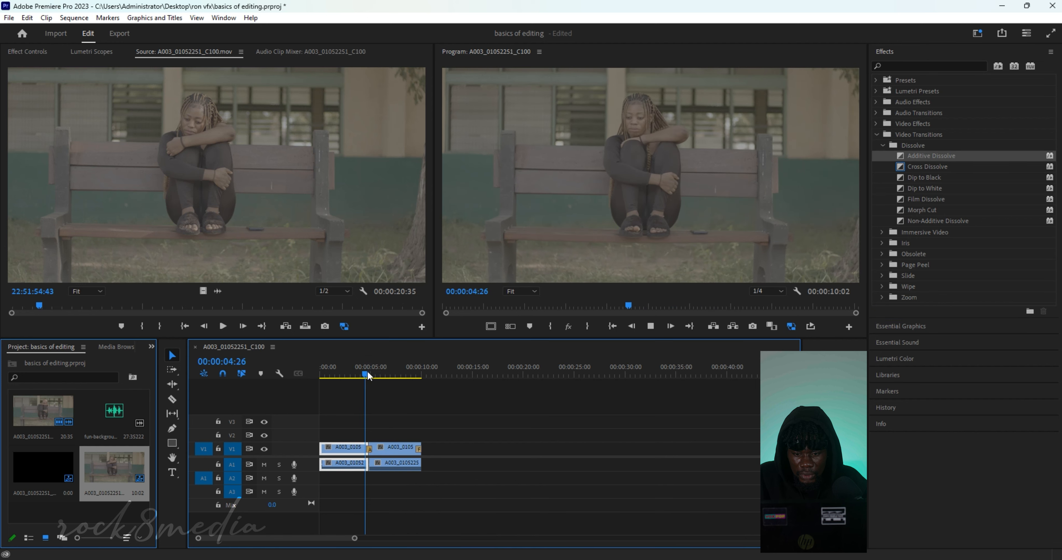
{"action": "key", "text": "space"}
{"action": "left_click_drag", "start_coordinate": [352, 375], "coordinate": [344, 376]}
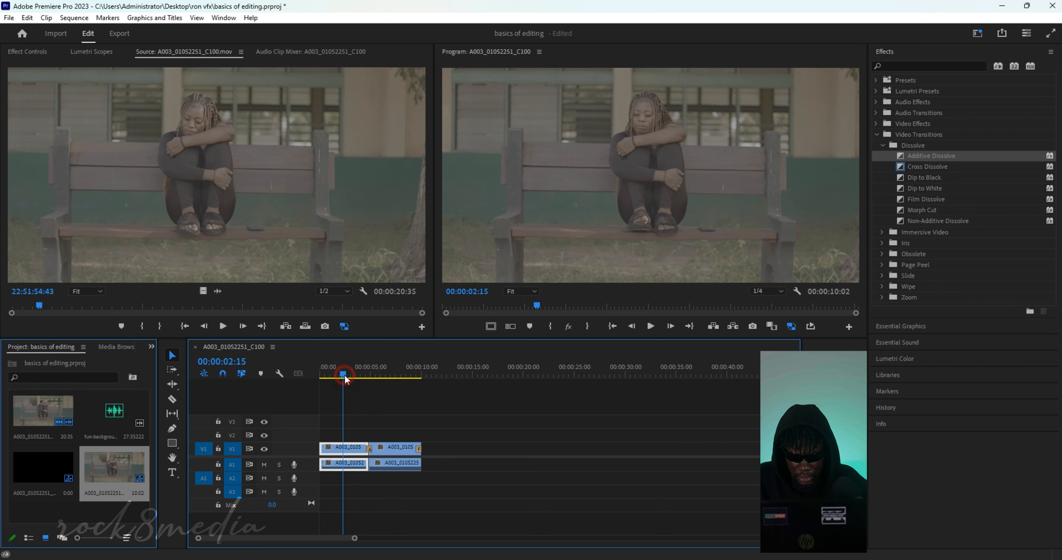
{"action": "key", "text": "space"}
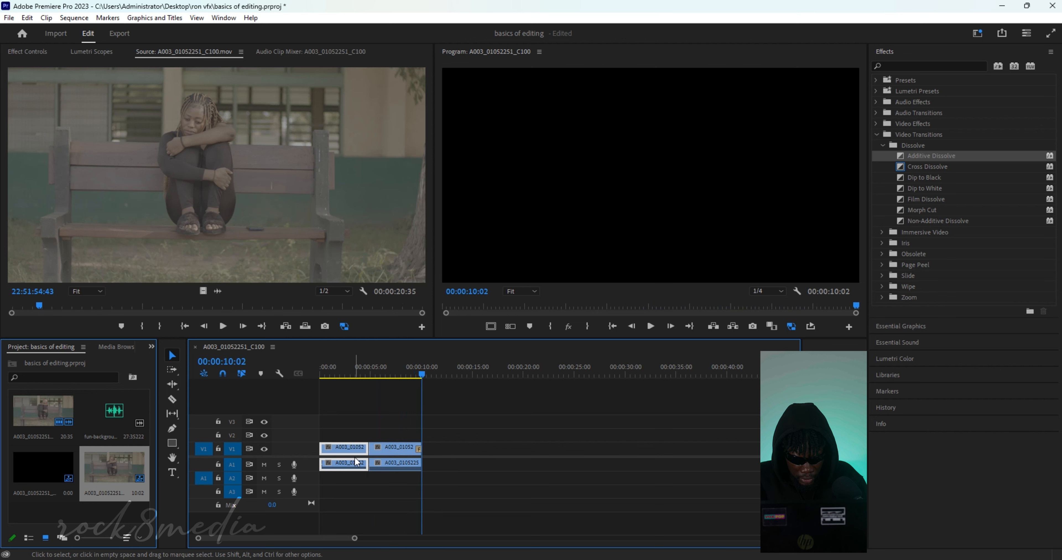
Undo the transition and the cut in the middle of the clip, and move the playhead to 00:00:09:44
{"action": "key", "text": "ctrl+z"}
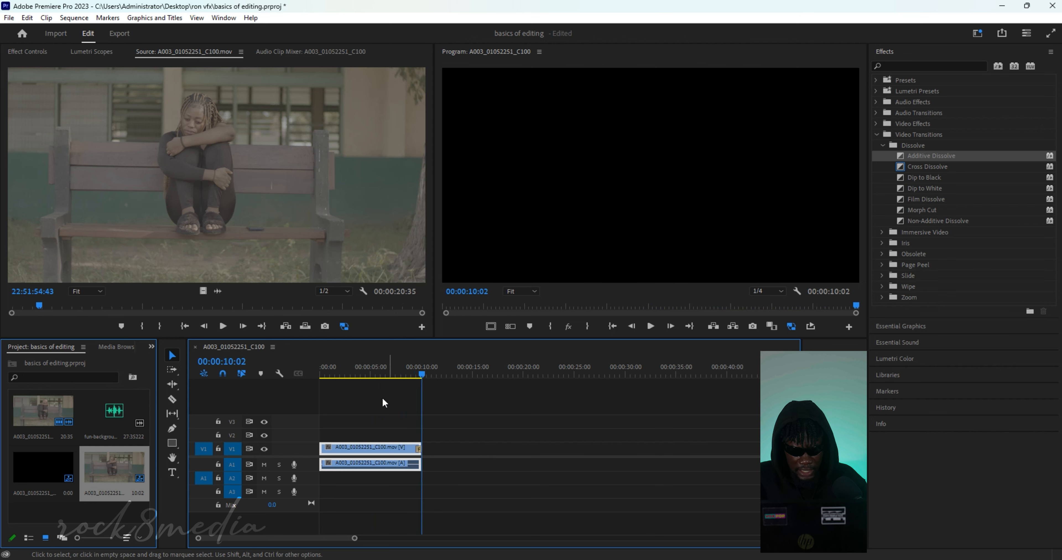
{"action": "mouse_move", "coordinate": [419, 370]}
{"action": "left_mouse_down"}
{"action": "mouse_move", "coordinate": [381, 375]}
{"action": "mouse_move", "coordinate": [405, 385]}
{"action": "left_mouse_up"}
{"action": "key", "text": "space"}
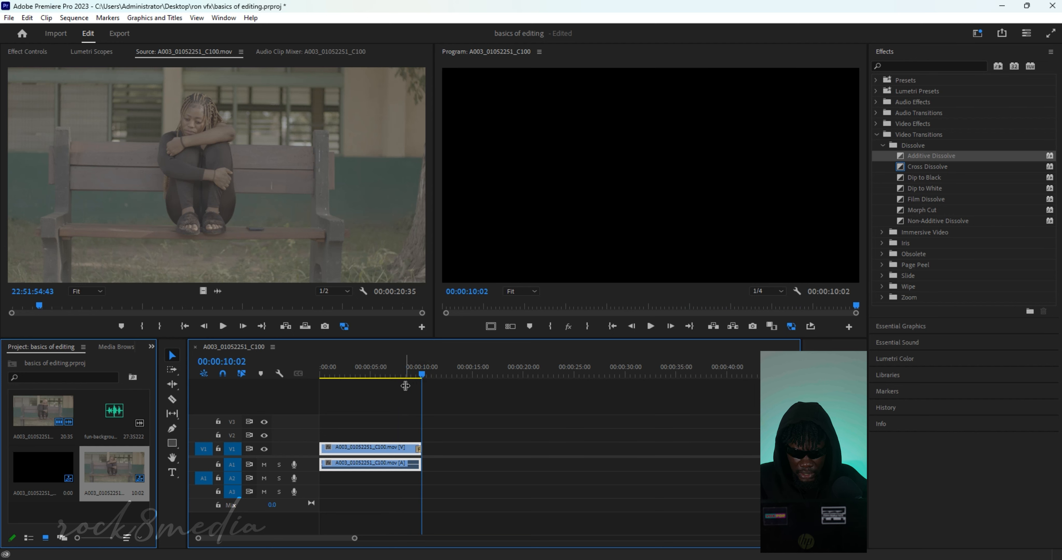
{"action": "left_click", "coordinate": [420, 374]}
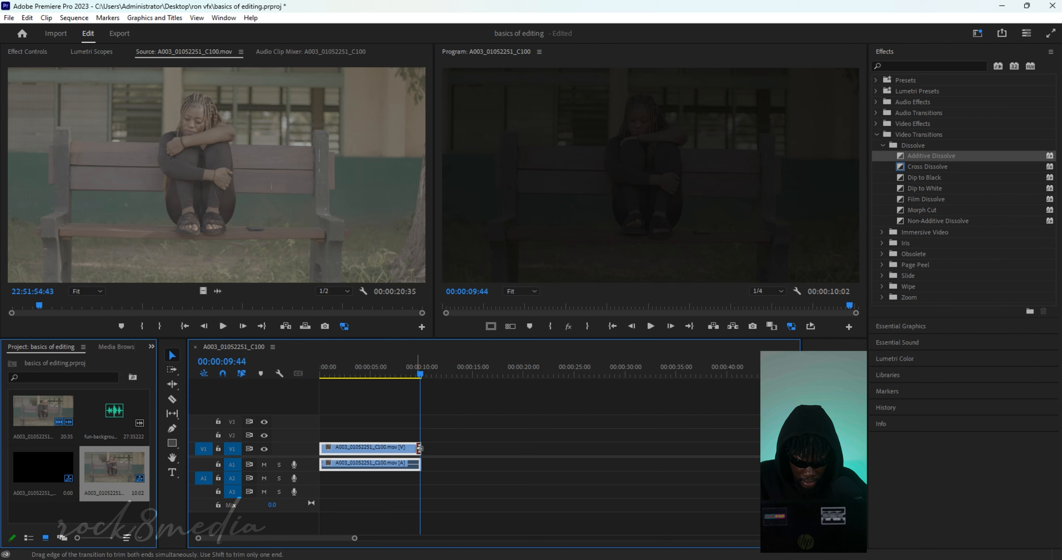
Lengthen the Film Dissolve at the clip's end to start about 7.5 seconds into the sequence, and play it back
{"action": "left_click_drag", "start_coordinate": [420, 448], "coordinate": [395, 449]}
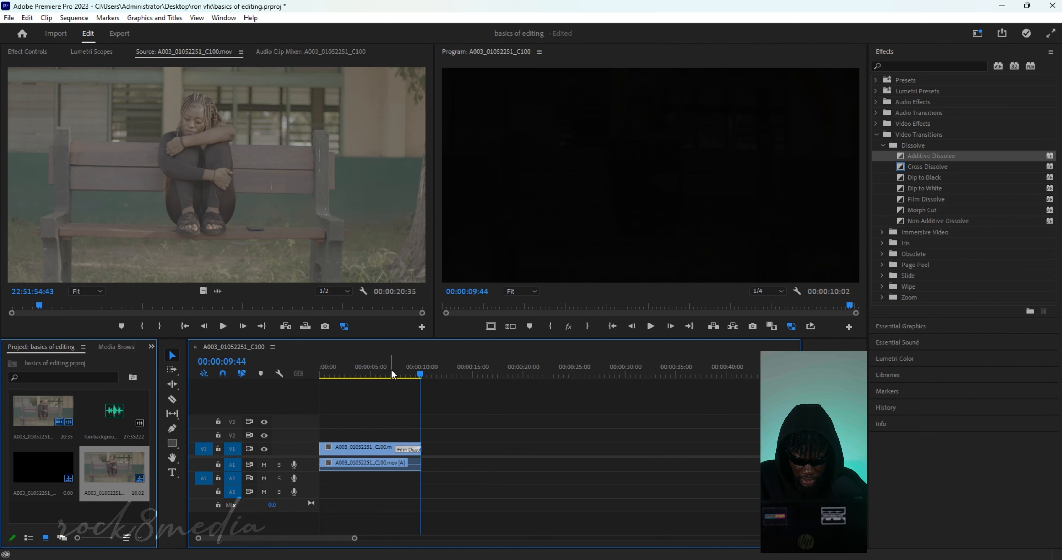
{"action": "left_click", "coordinate": [390, 371]}
{"action": "key", "text": "space"}
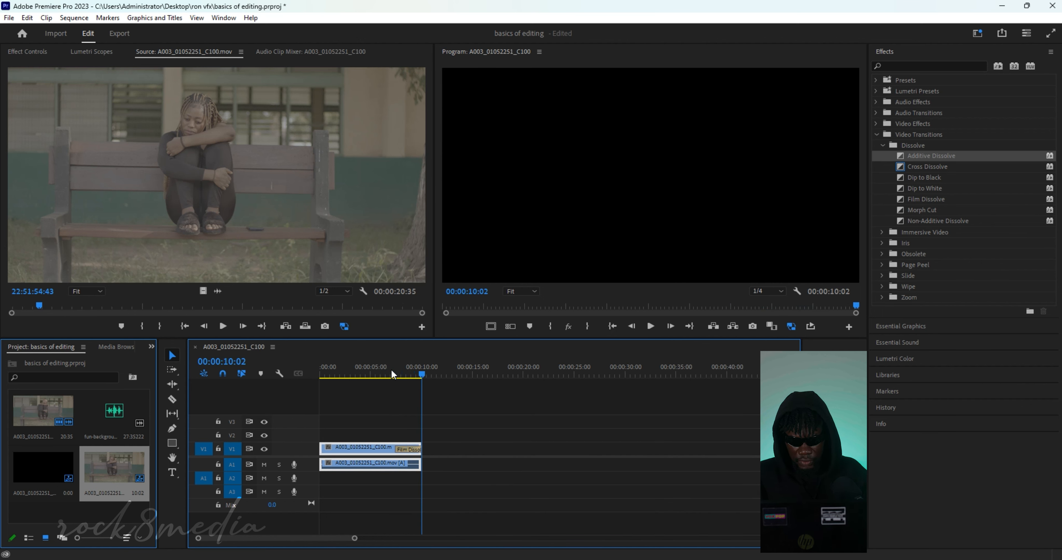
{"action": "left_click_drag", "start_coordinate": [391, 369], "coordinate": [375, 376]}
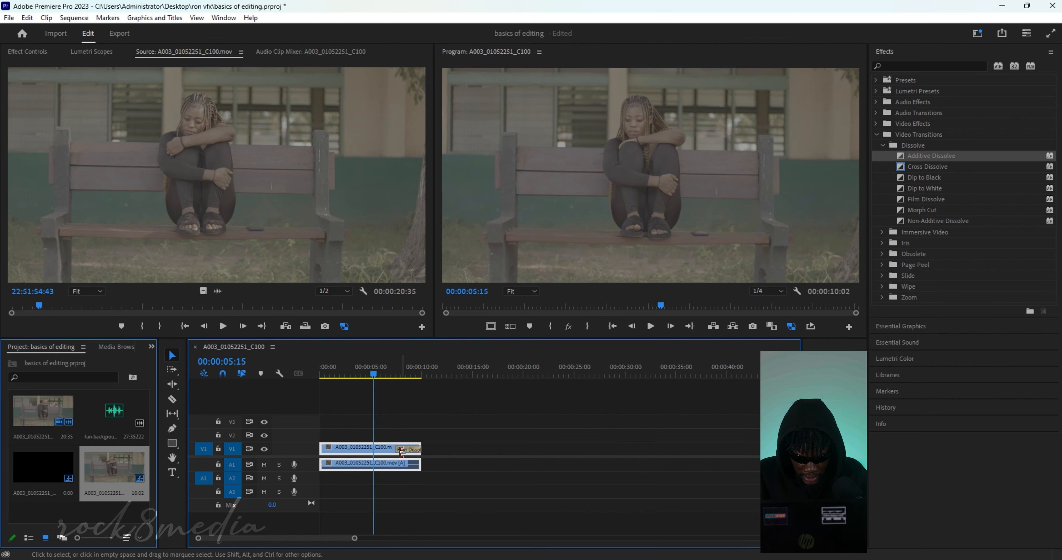
Try trimming the end of the linked clip back to 00:00:07:21, and undo the trim
{"action": "left_click", "coordinate": [419, 450]}
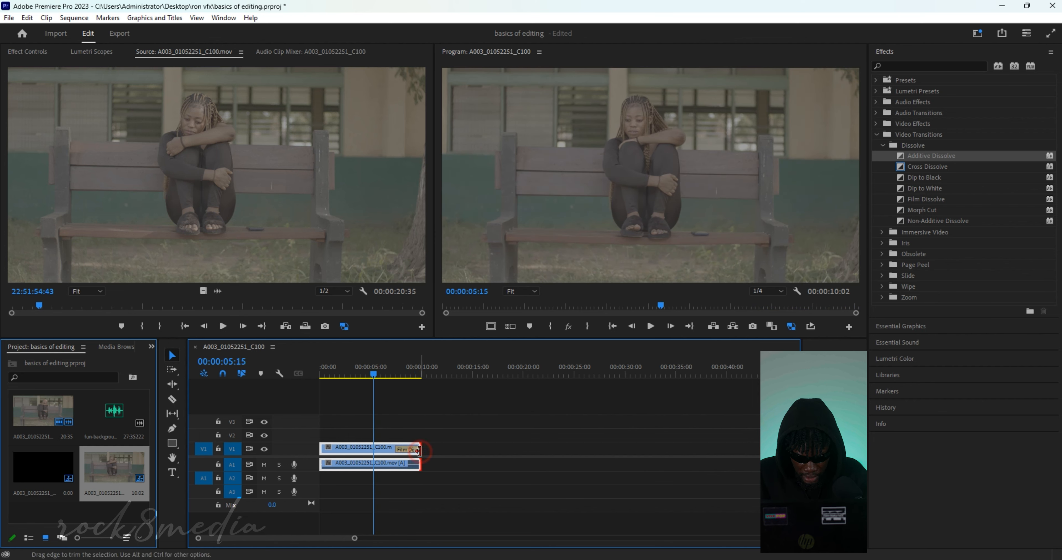
{"action": "left_click_drag", "start_coordinate": [419, 451], "coordinate": [394, 451]}
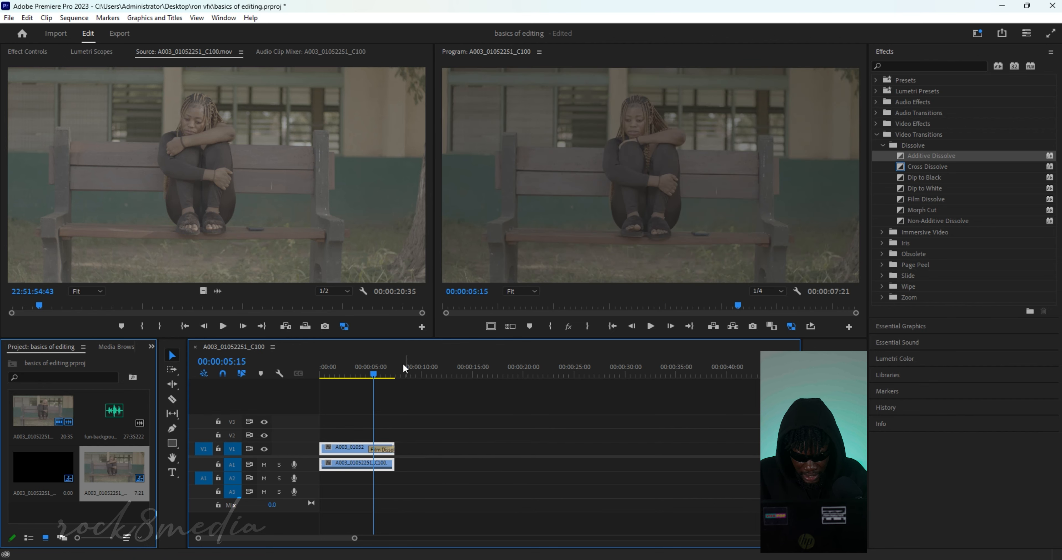
{"action": "mouse_move", "coordinate": [396, 367]}
{"action": "left_mouse_down"}
{"action": "mouse_move", "coordinate": [408, 371]}
{"action": "mouse_move", "coordinate": [382, 369]}
{"action": "mouse_move", "coordinate": [398, 368]}
{"action": "left_mouse_up"}
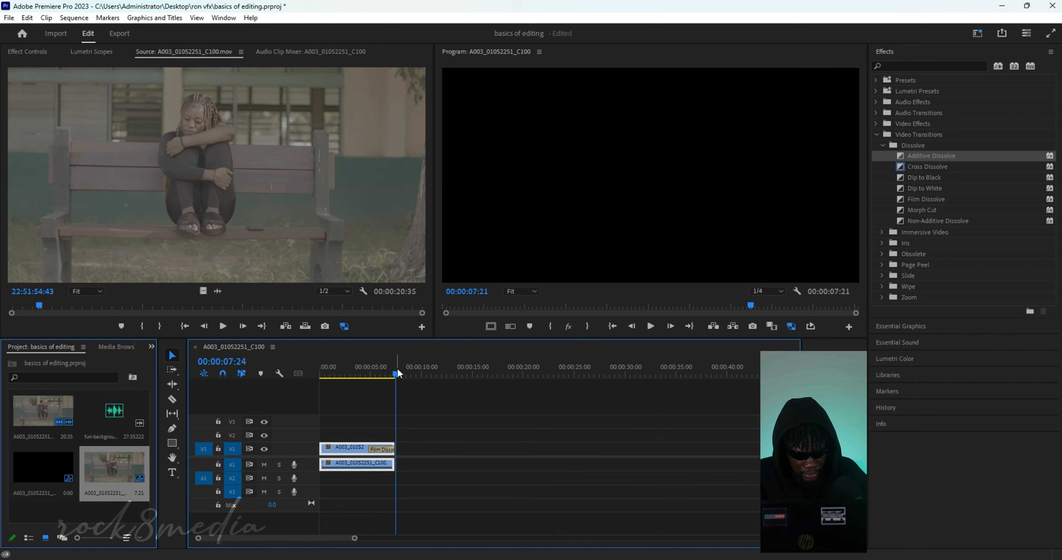
{"action": "key", "text": "ctrl+z"}
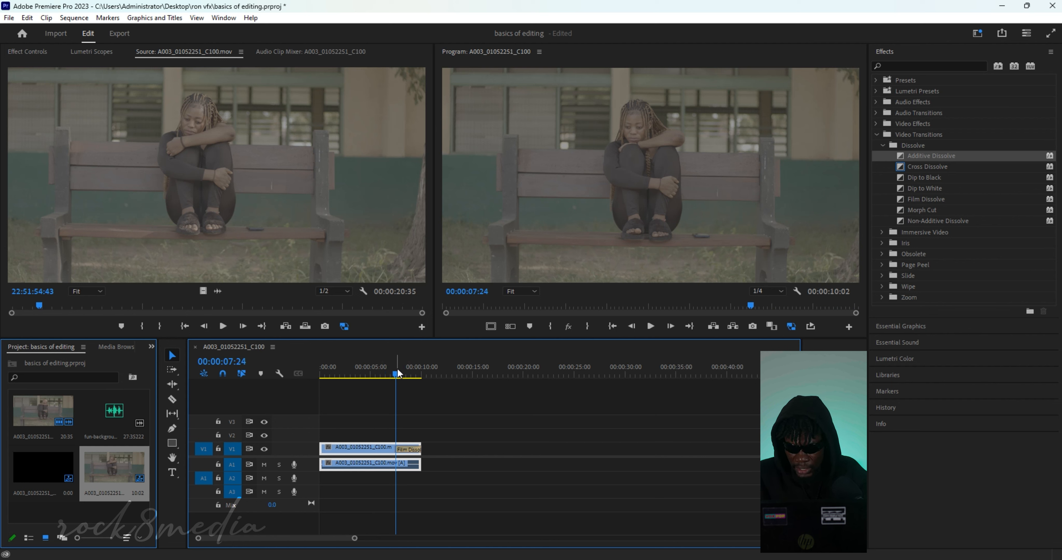
Try replacing the Film Dissolve at the clip's end with Iris Box, play it from 00:00:06:00, and undo the replacement
{"action": "left_click_drag", "start_coordinate": [398, 368], "coordinate": [381, 384]}
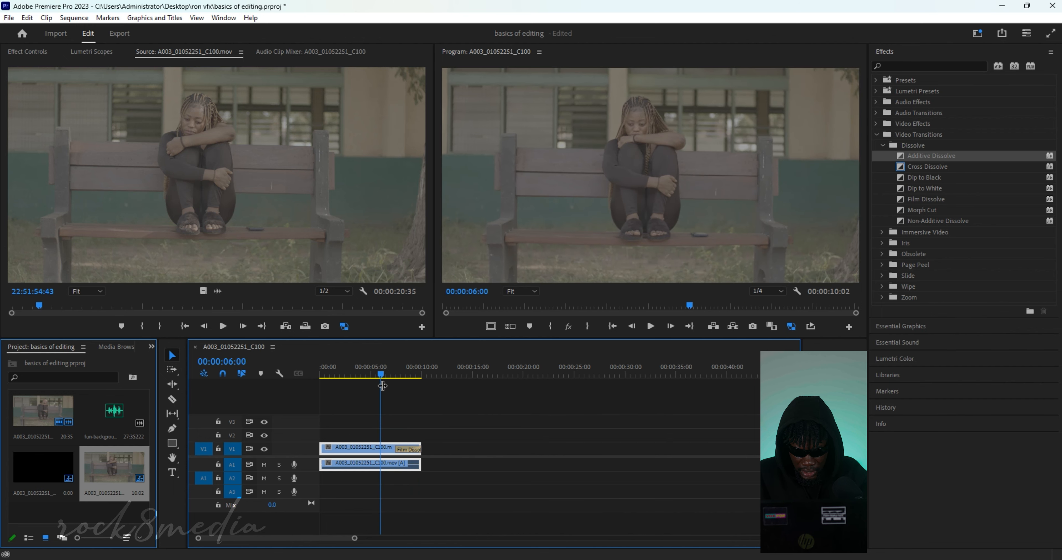
{"action": "left_click", "coordinate": [883, 243]}
{"action": "left_click_drag", "start_coordinate": [930, 254], "coordinate": [449, 445]}
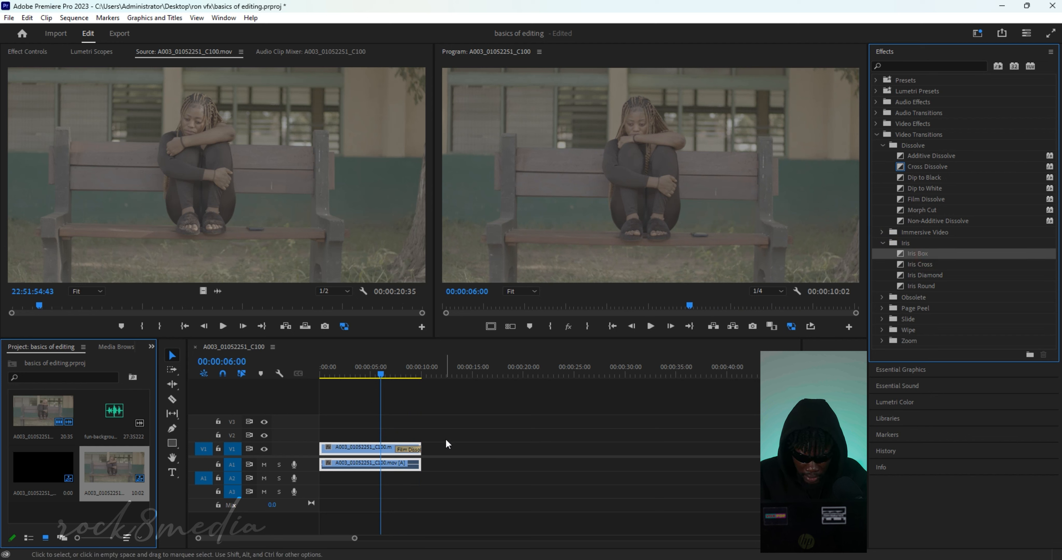
{"action": "left_click_drag", "start_coordinate": [925, 260], "coordinate": [412, 450]}
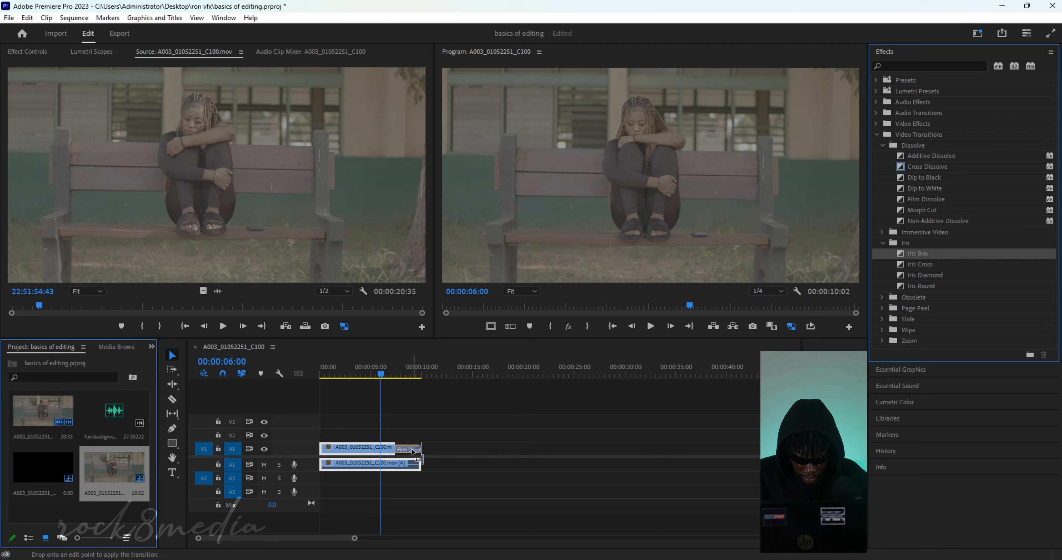
{"action": "key", "text": "space"}
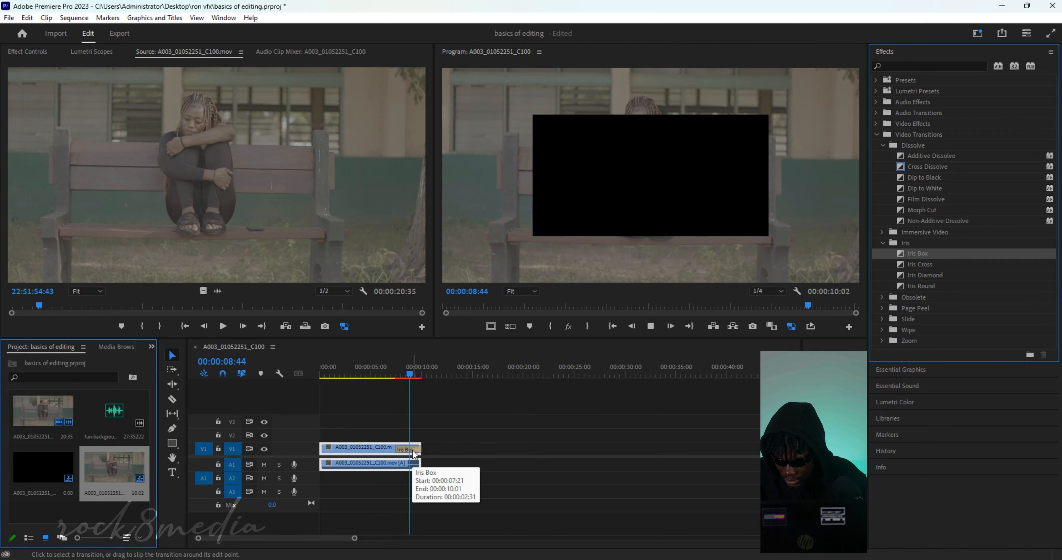
{"action": "key", "text": "ctrl+z"}
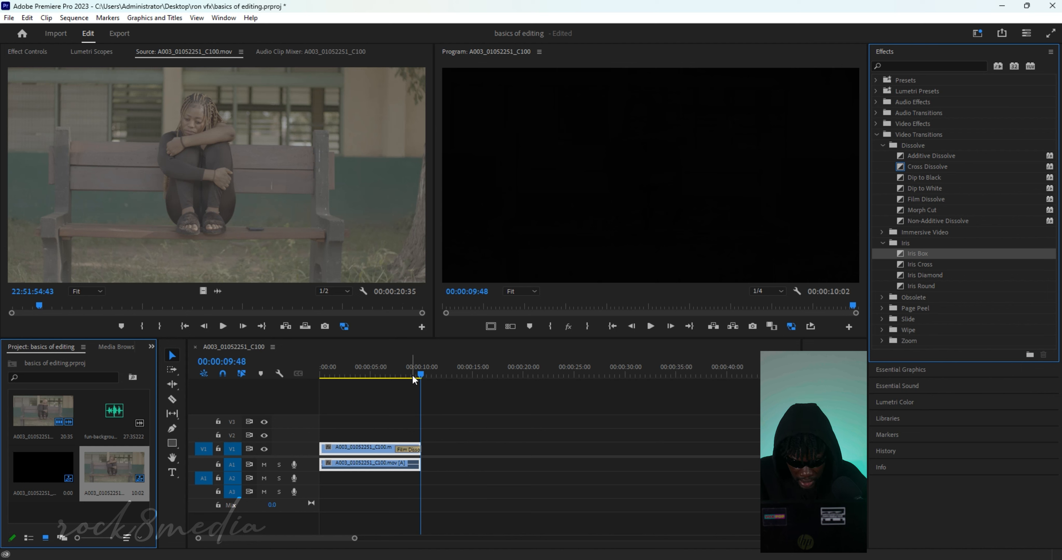
Play the Film Dissolve through to the end of the sequence and return the playhead to 00:00:00:00
{"action": "left_click", "coordinate": [391, 375]}
{"action": "key", "text": "space"}
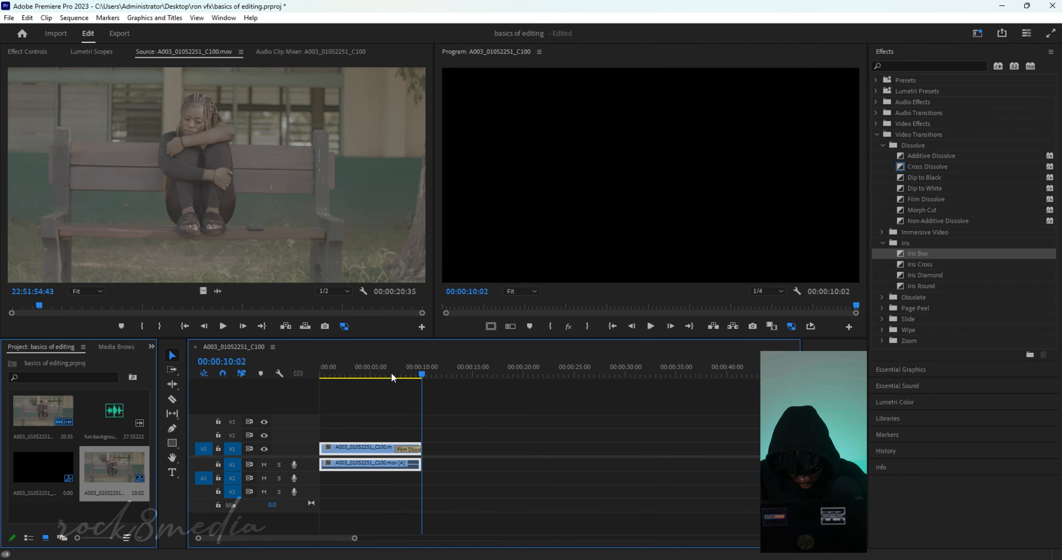
{"action": "left_click_drag", "start_coordinate": [391, 376], "coordinate": [308, 398]}
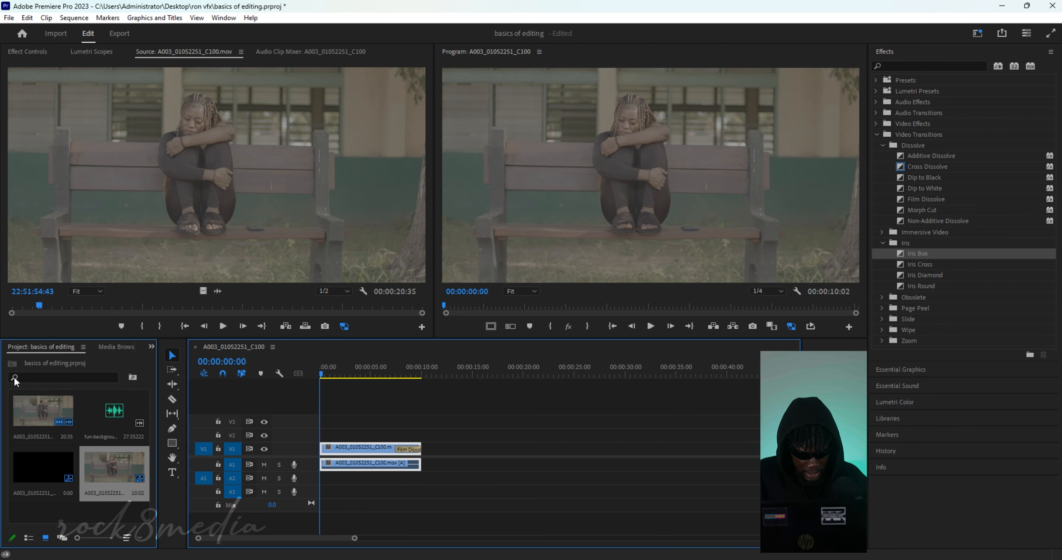
Try placing another copy of the source clip directly after the first, play across the join, and undo the addition
{"action": "left_click_drag", "start_coordinate": [39, 395], "coordinate": [425, 478]}
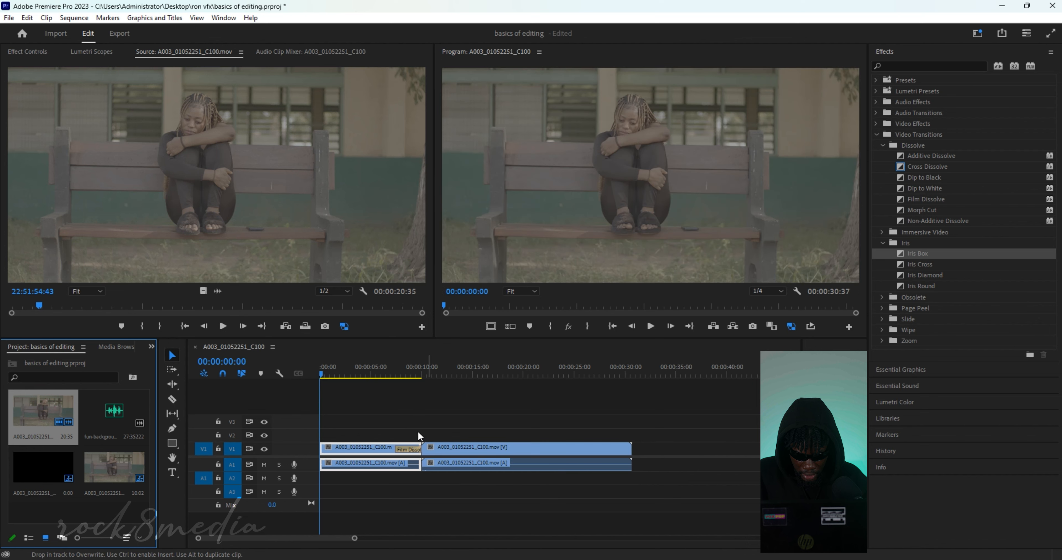
{"action": "left_click", "coordinate": [390, 374]}
{"action": "key", "text": "space"}
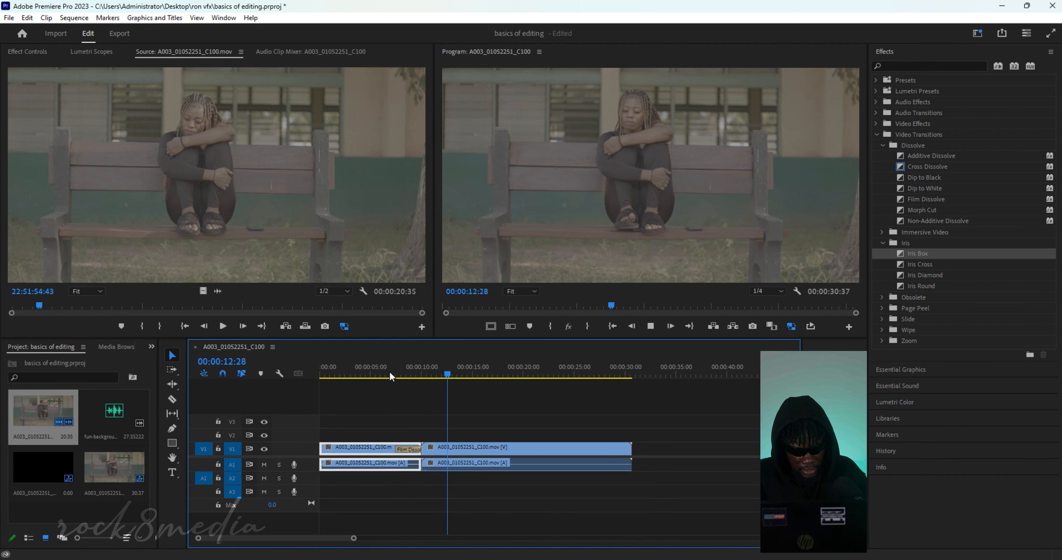
{"action": "key", "text": "ctrl+z"}
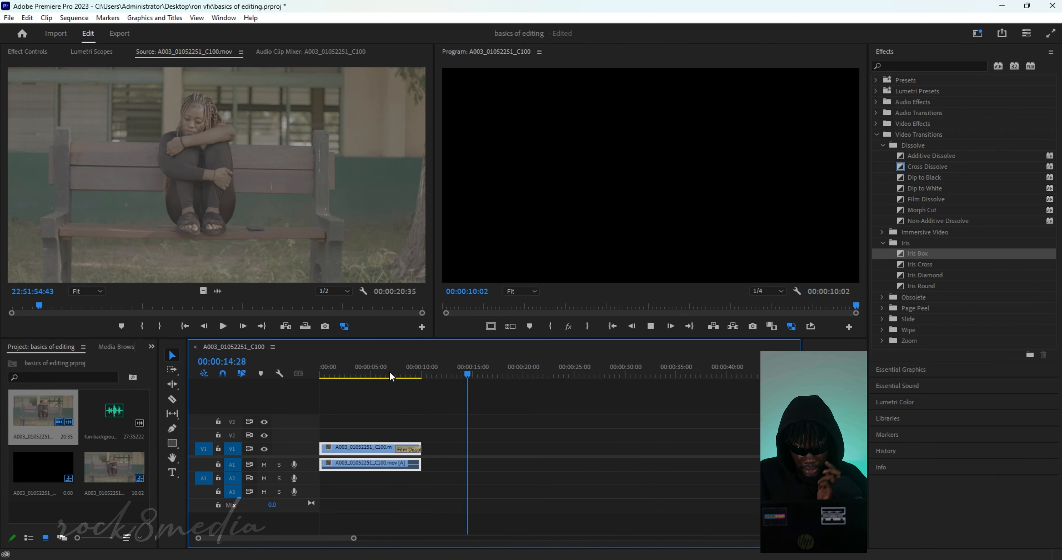
Move the playhead to 00:00:06:35, deselect the clip, and save the project
{"action": "left_click", "coordinate": [390, 373]}
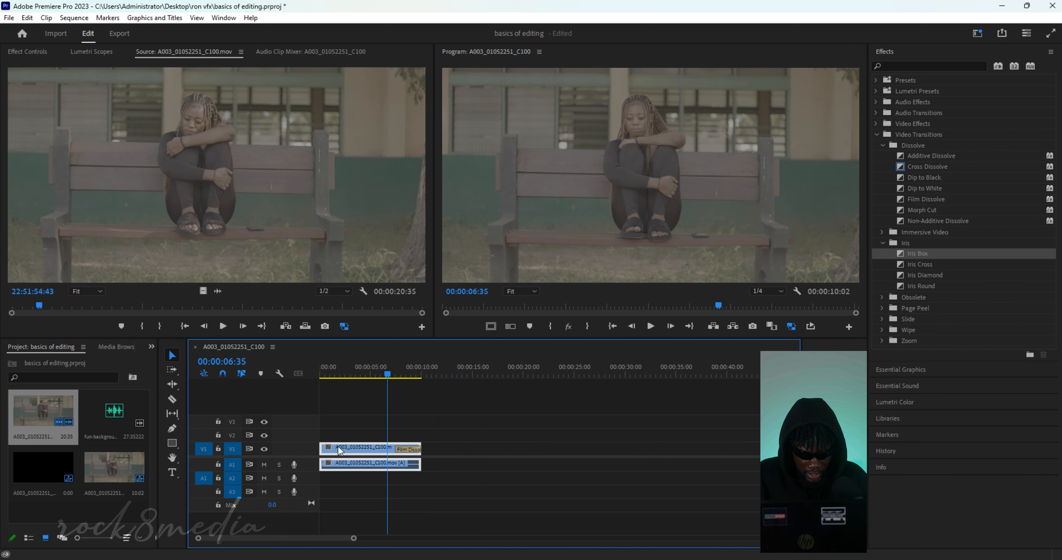
{"action": "left_click", "coordinate": [440, 439]}
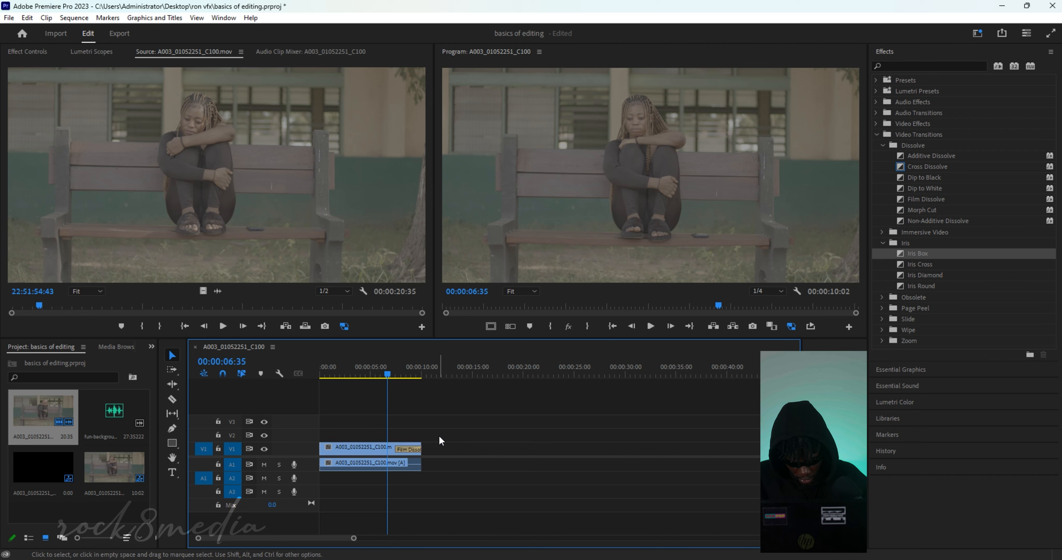
{"action": "key", "text": "ctrl+s"}
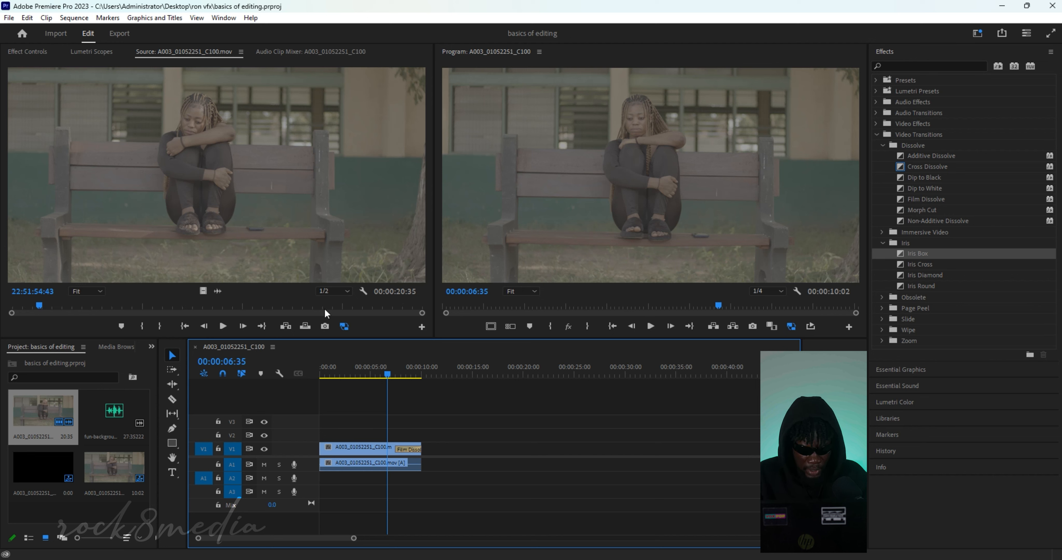
Add a text title reading "Basics Of Editing" over the lower part of the picture at 00:00:06:35
{"action": "left_click", "coordinate": [172, 473]}
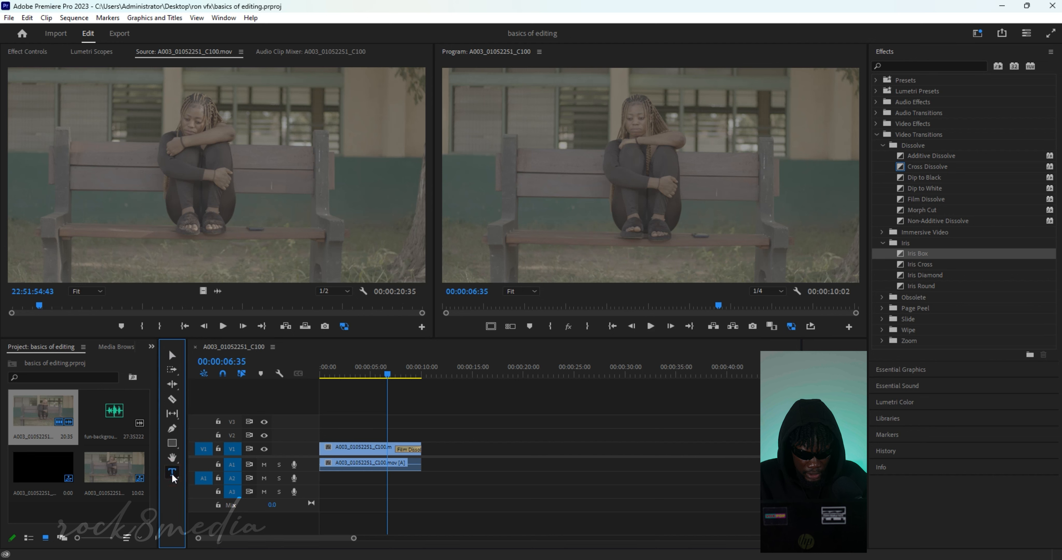
{"action": "left_click", "coordinate": [561, 266]}
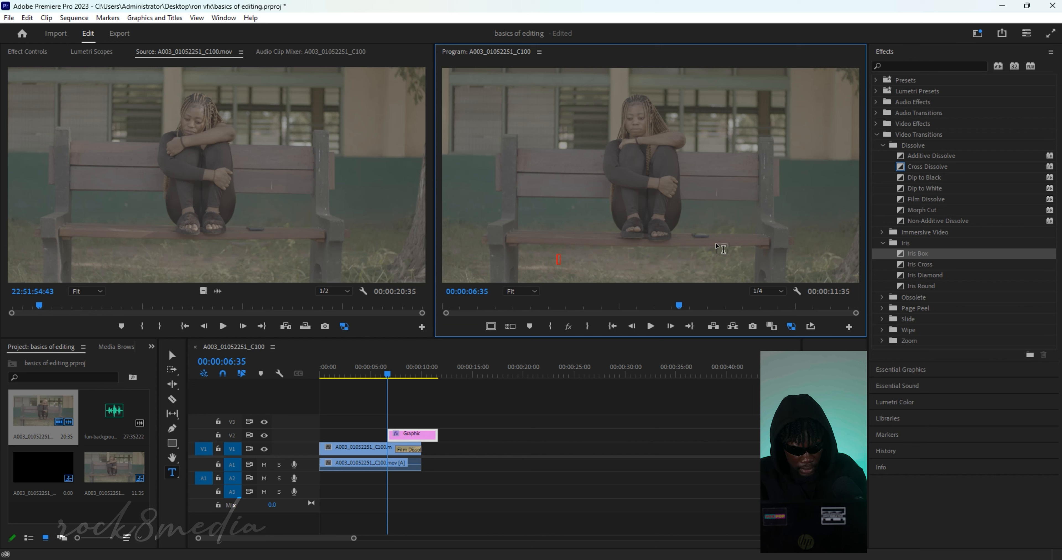
{"action": "type", "text": "Basics Of E"}
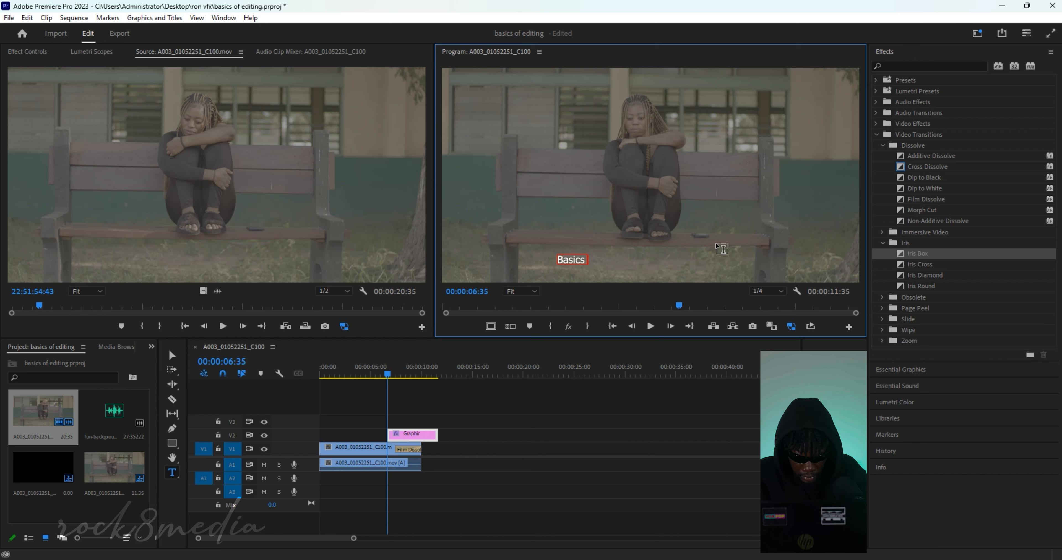
{"action": "type", "text": "diting"}
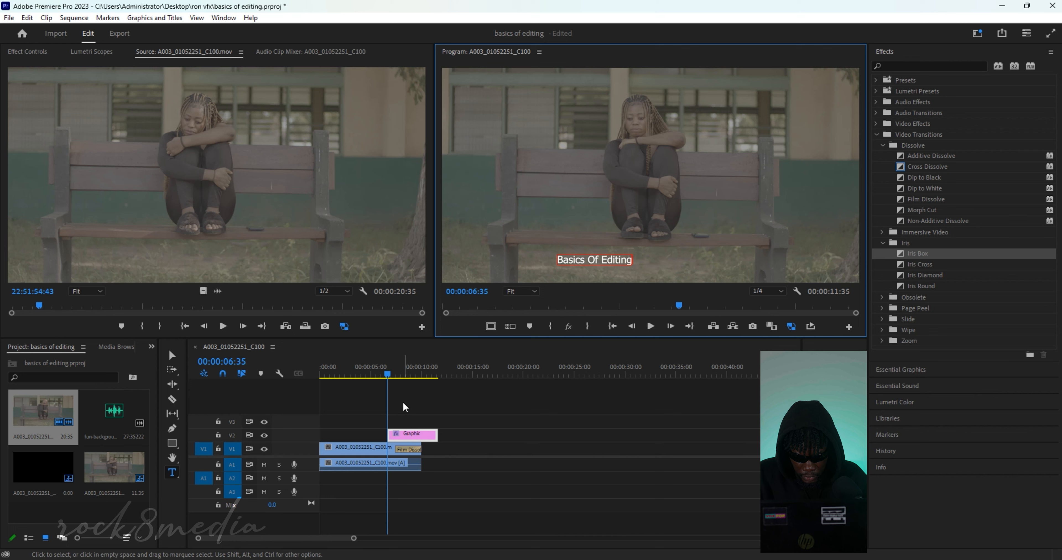
Scrub through the title over the fading clip, from 00:00:06:30 to 00:00:09:19
{"action": "left_click", "coordinate": [408, 367]}
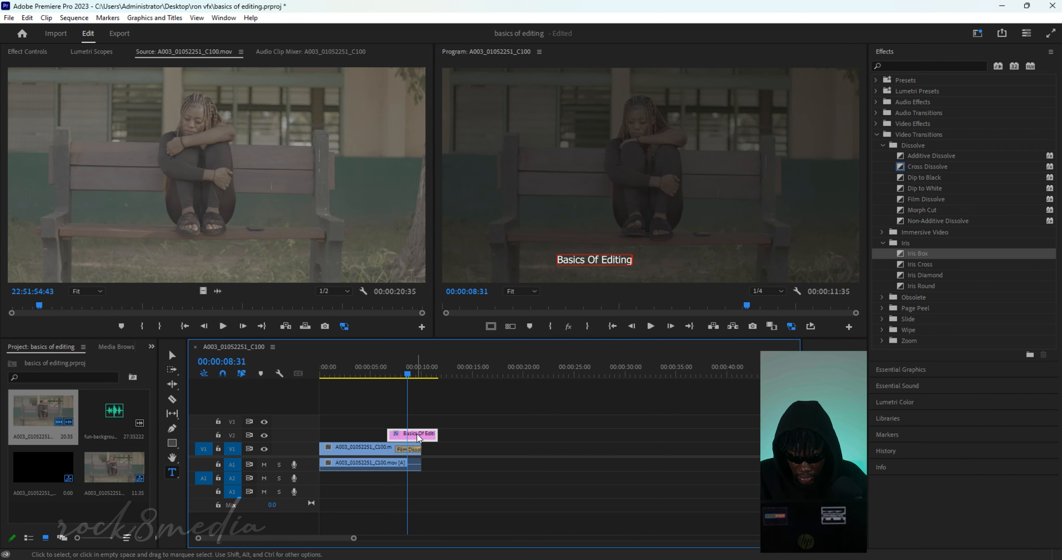
{"action": "left_click", "coordinate": [388, 375]}
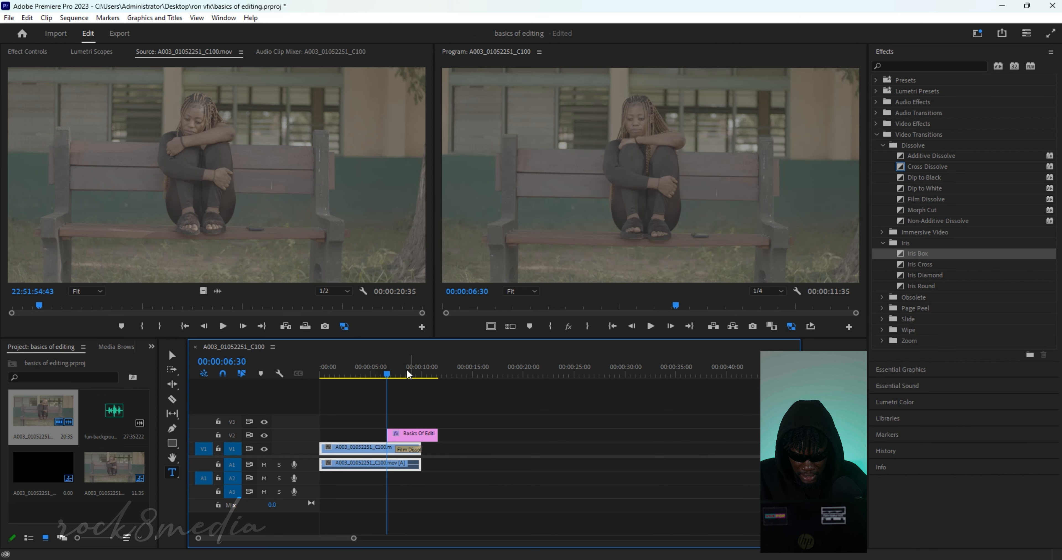
{"action": "left_click_drag", "start_coordinate": [387, 375], "coordinate": [417, 393]}
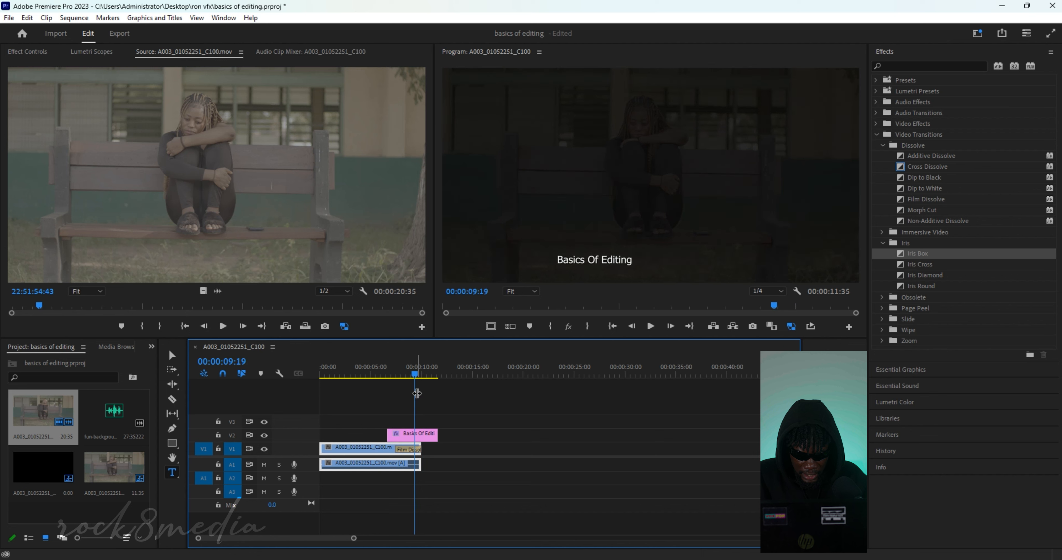
Select the title clip and, in Essential Graphics, set its scale to 164 and its position to 2919, 561
{"action": "left_click", "coordinate": [428, 439]}
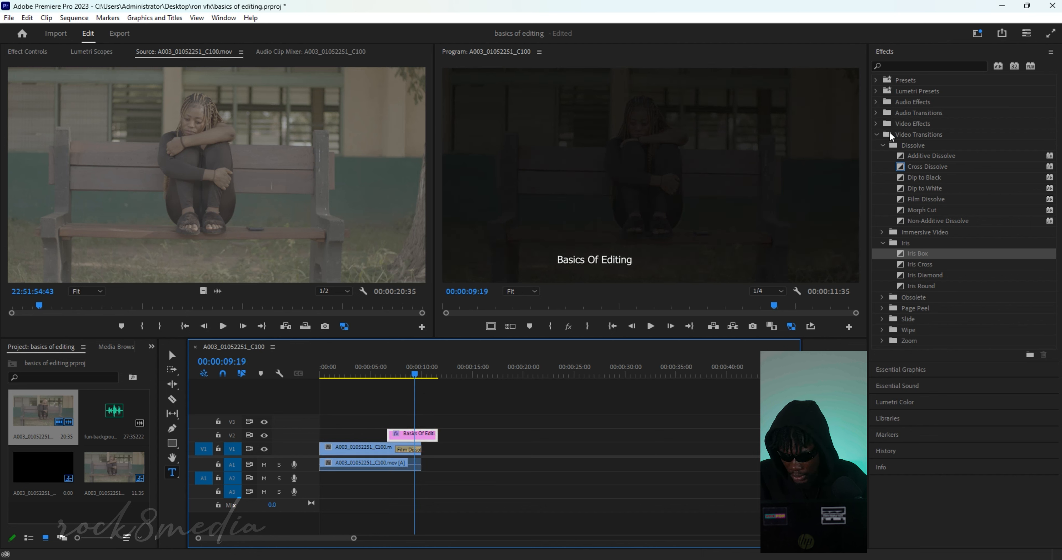
{"action": "left_click", "coordinate": [877, 136]}
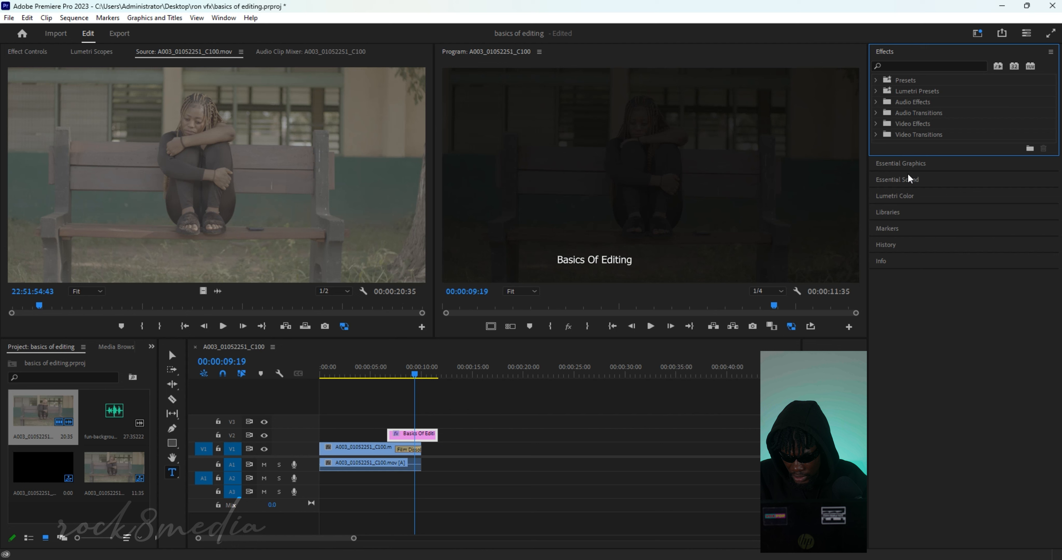
{"action": "left_click", "coordinate": [920, 166]}
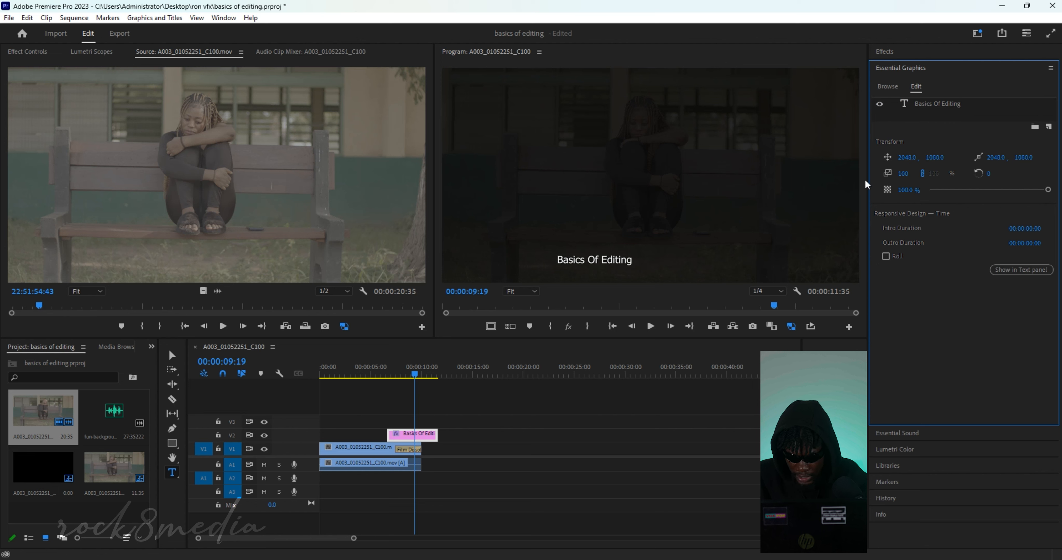
{"action": "left_click_drag", "start_coordinate": [907, 157], "coordinate": [961, 157]}
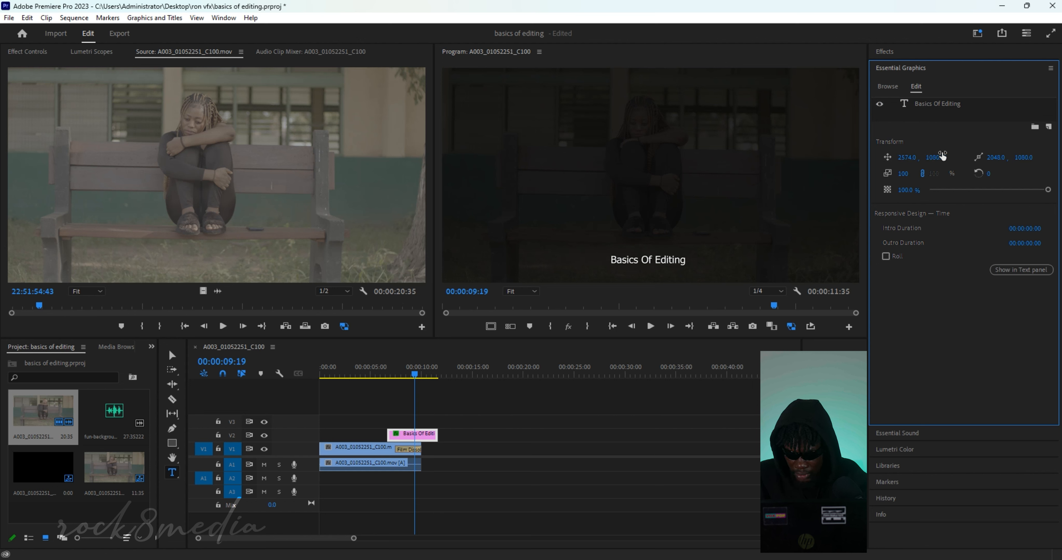
{"action": "mouse_move", "coordinate": [935, 157]}
{"action": "left_mouse_down"}
{"action": "mouse_move", "coordinate": [921, 157]}
{"action": "mouse_move", "coordinate": [939, 157]}
{"action": "left_mouse_up"}
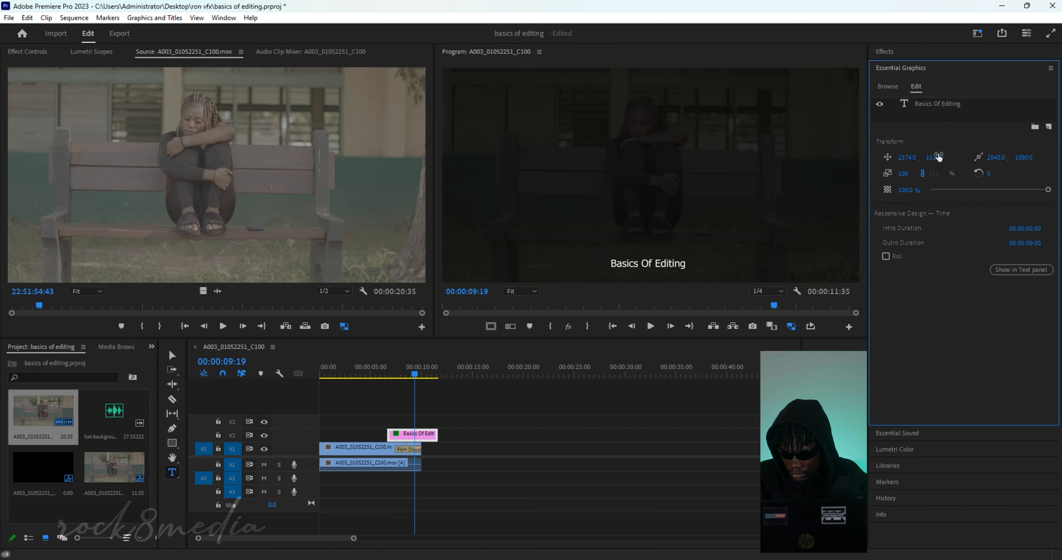
{"action": "left_click_drag", "start_coordinate": [905, 175], "coordinate": [794, 158]}
{"action": "left_click_drag", "start_coordinate": [906, 158], "coordinate": [1006, 173]}
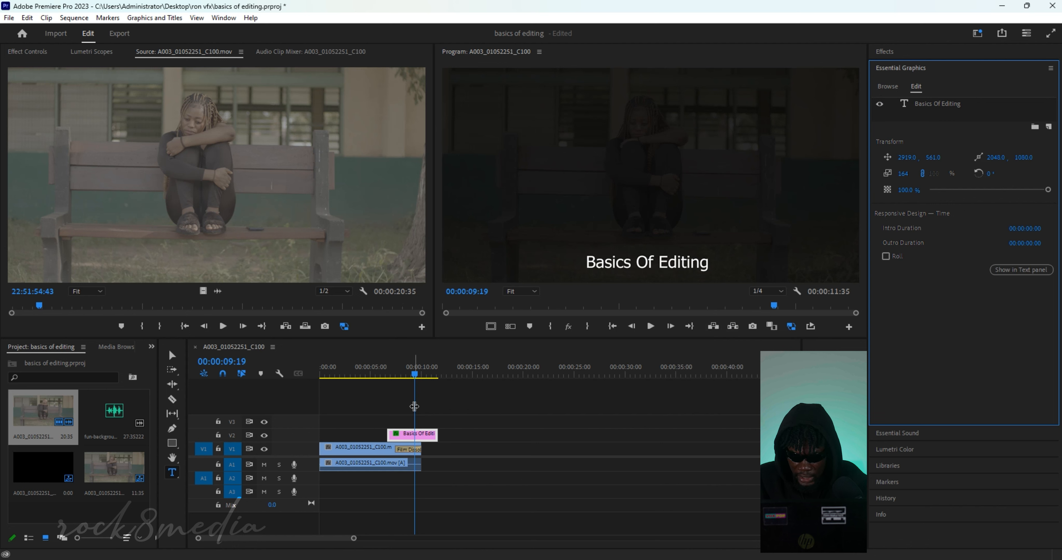
Show the title's Effect Controls with the Vector Motion and Text properties expanded
{"action": "left_click", "coordinate": [24, 53]}
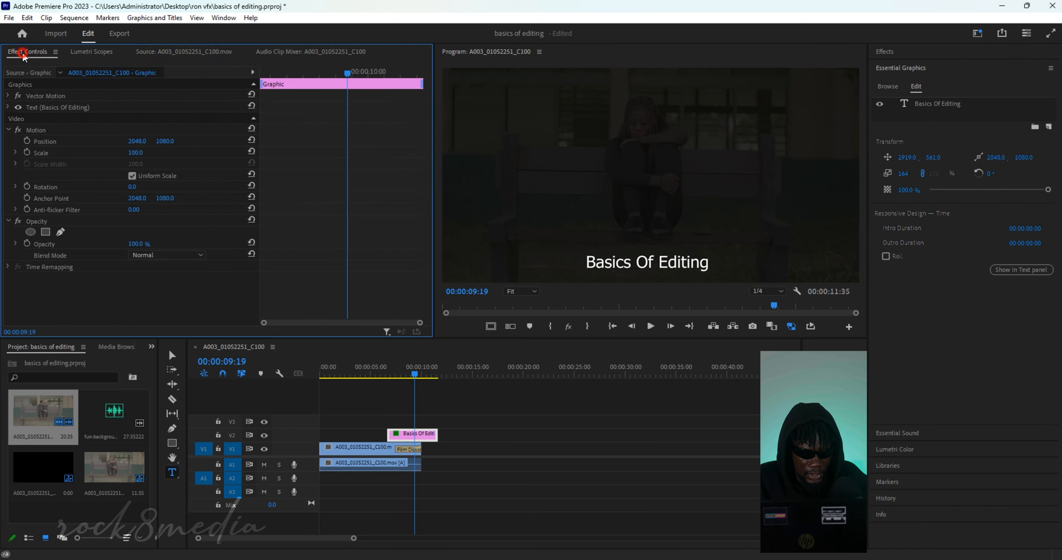
{"action": "left_click", "coordinate": [7, 96]}
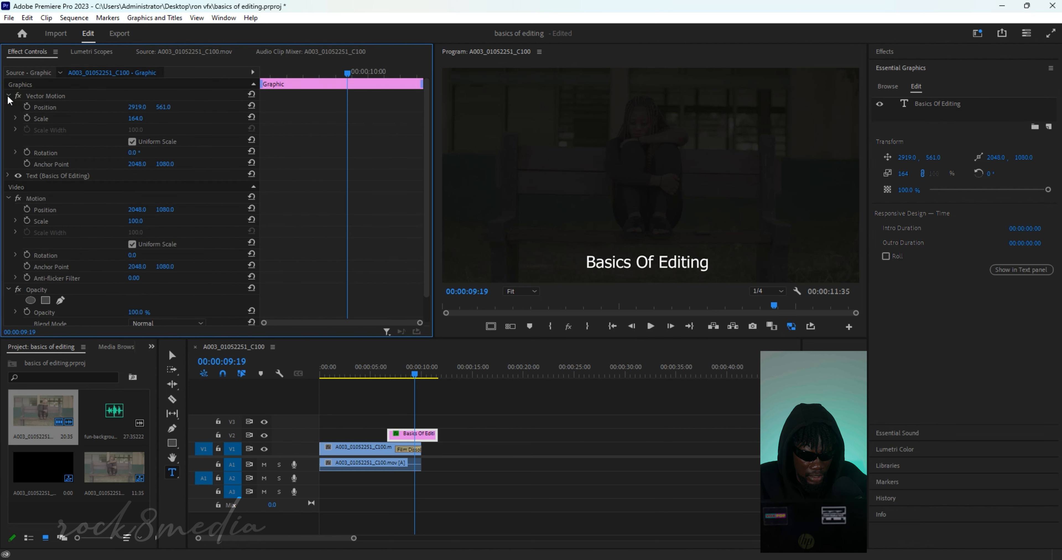
{"action": "left_click", "coordinate": [8, 177]}
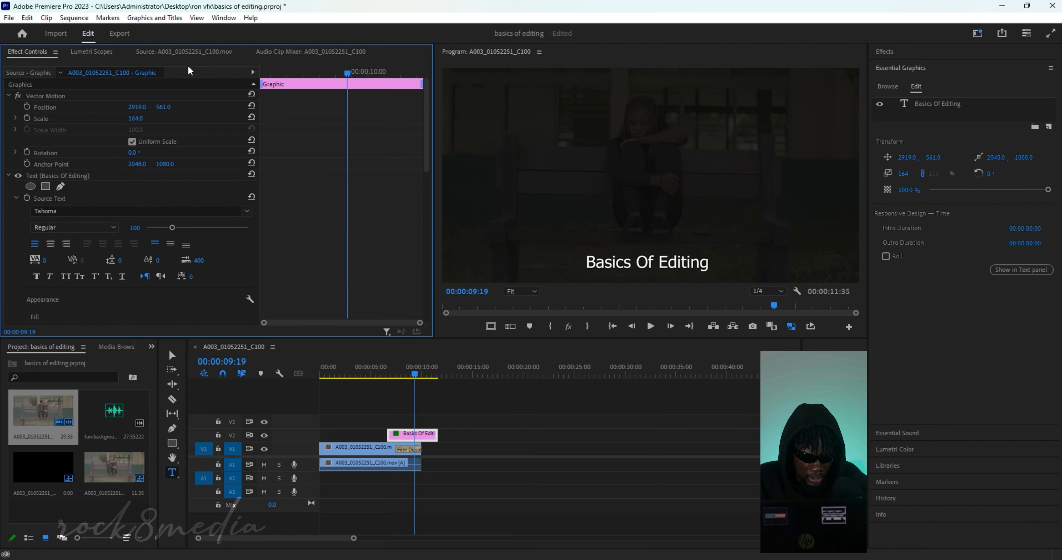
{"action": "left_click", "coordinate": [190, 49]}
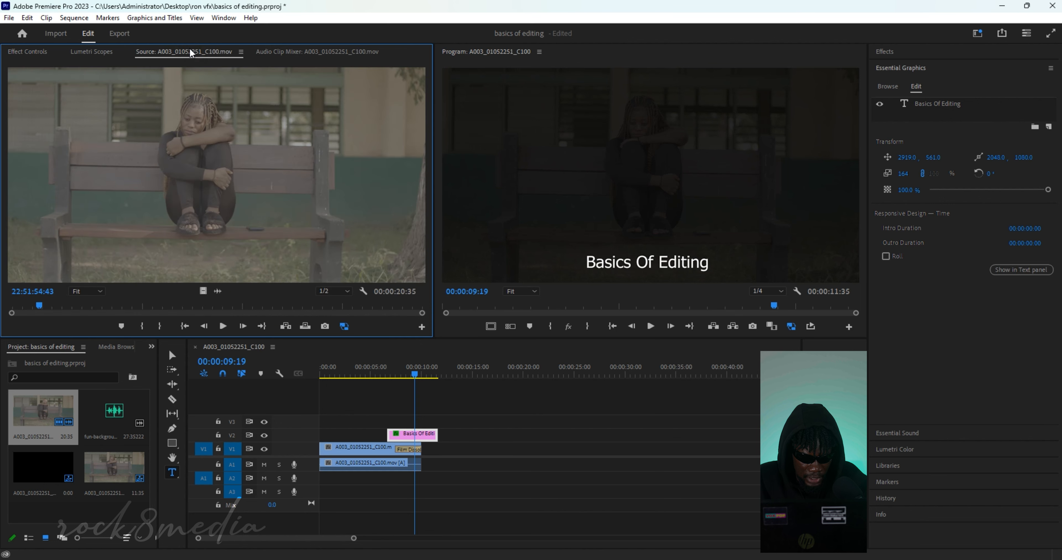
{"action": "left_click", "coordinate": [26, 53]}
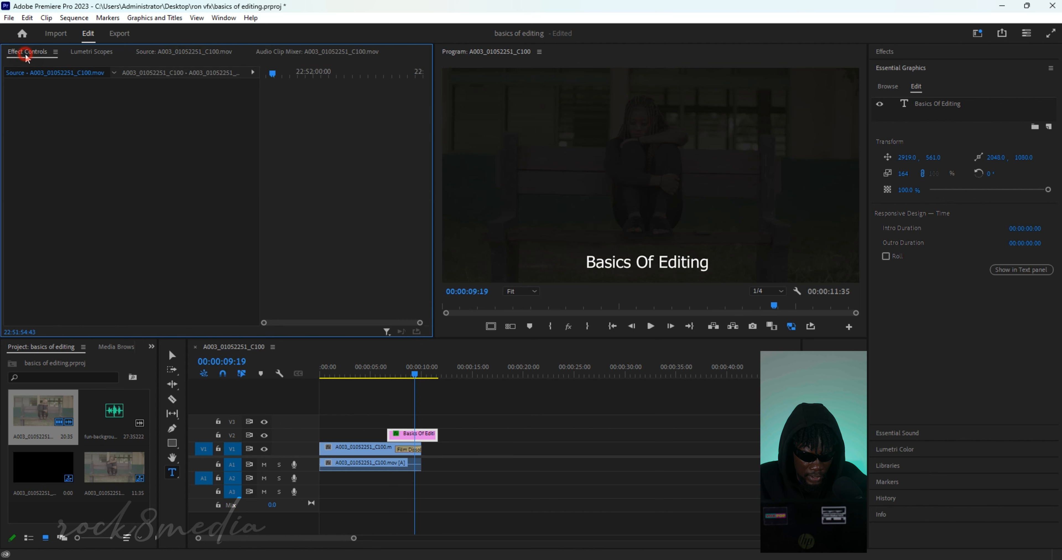
{"action": "left_click", "coordinate": [82, 56]}
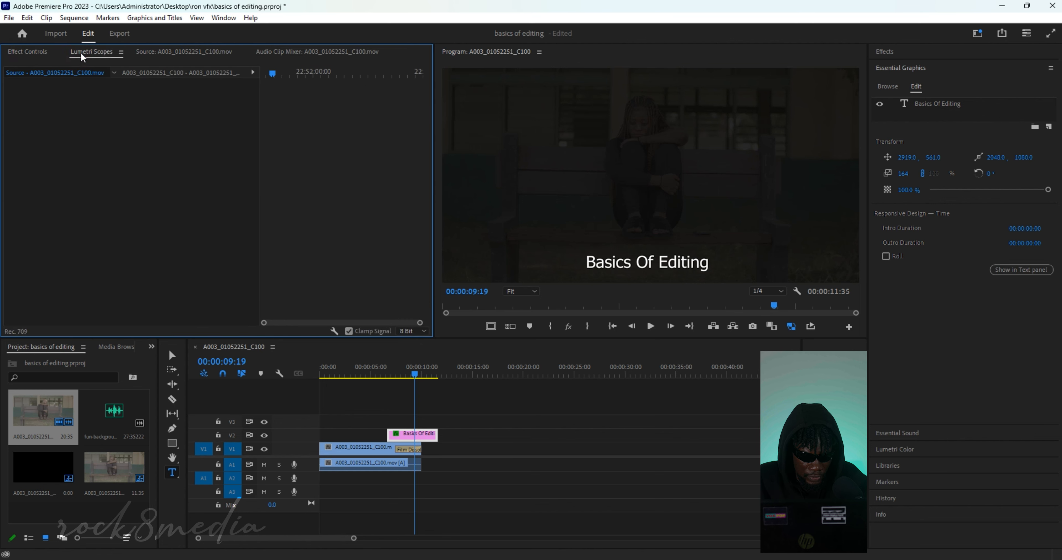
{"action": "left_click", "coordinate": [28, 54]}
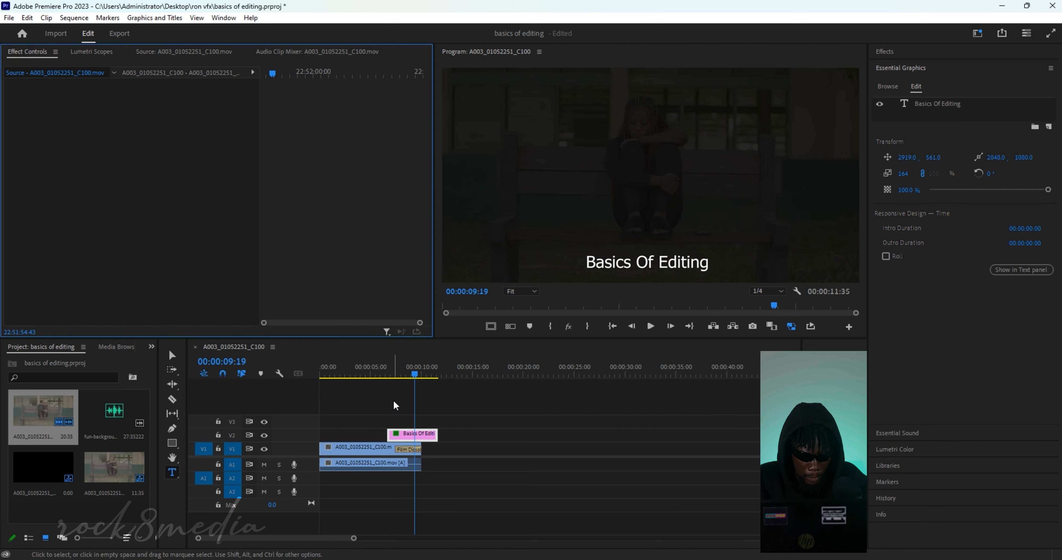
Set the title's font to Tahoma Bold and turn on faux bold, trying faux italic and switching it back off
{"action": "left_click", "coordinate": [407, 433]}
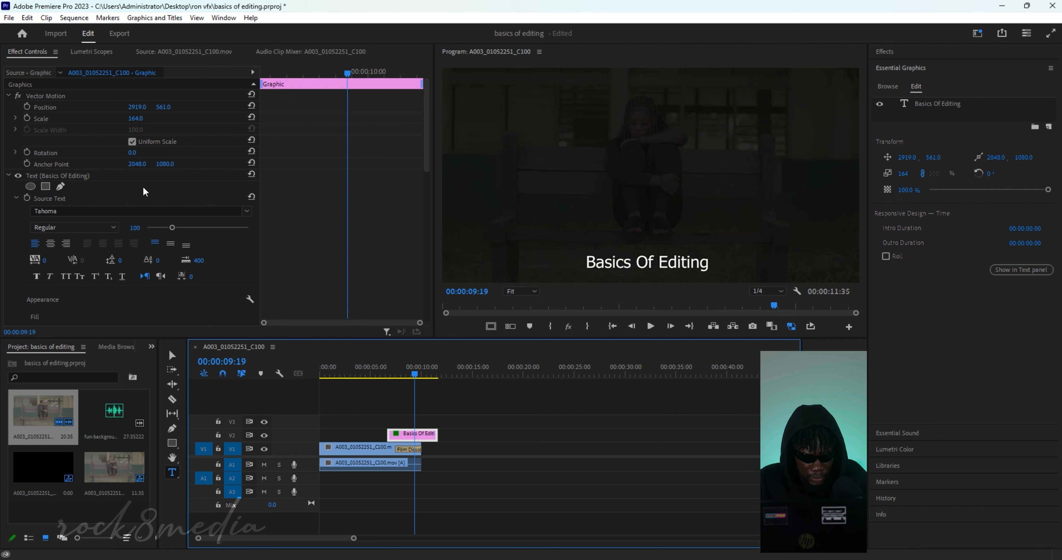
{"action": "left_click", "coordinate": [145, 211]}
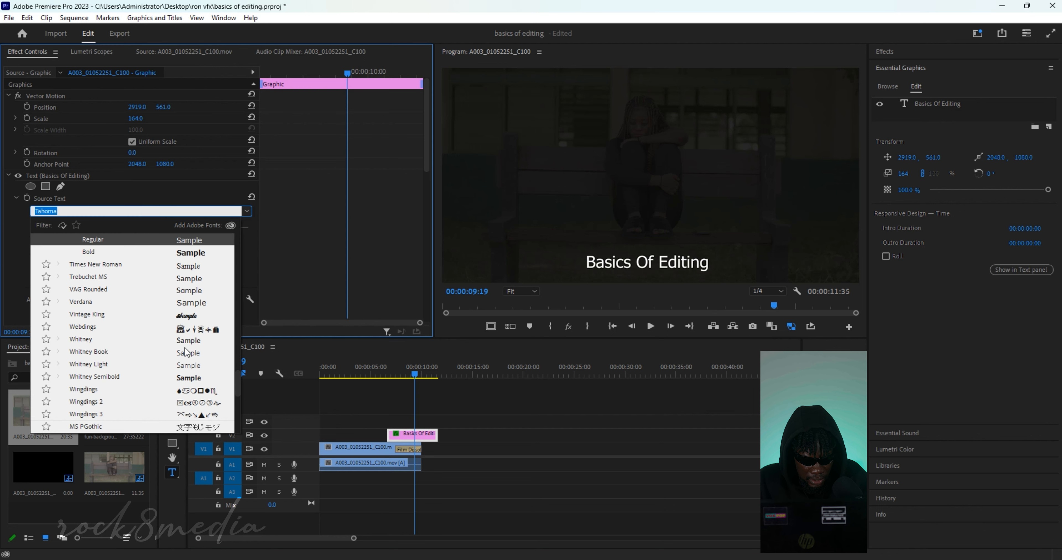
{"action": "left_click", "coordinate": [191, 255]}
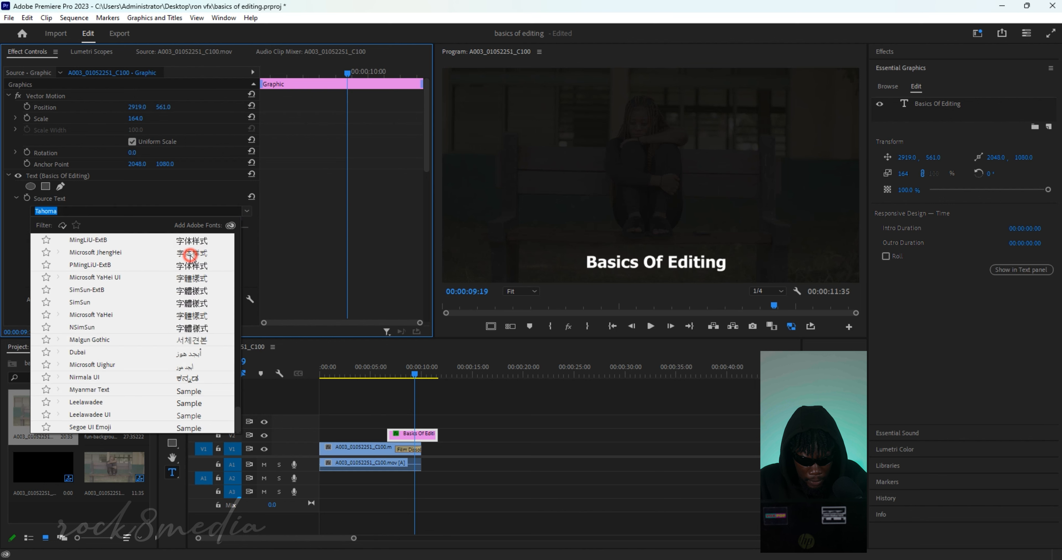
{"action": "left_click", "coordinate": [38, 276]}
{"action": "left_click", "coordinate": [50, 277]}
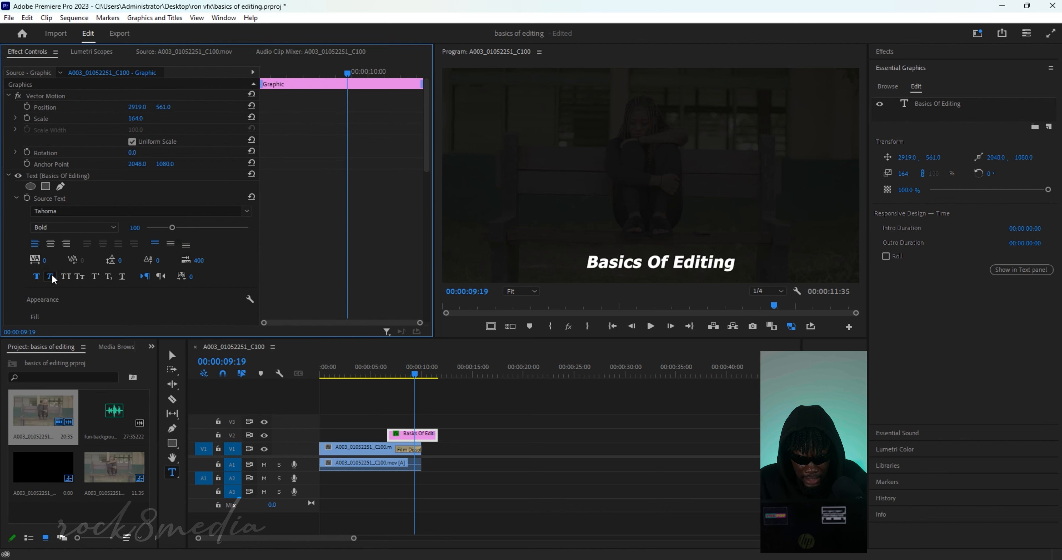
{"action": "left_click", "coordinate": [52, 277]}
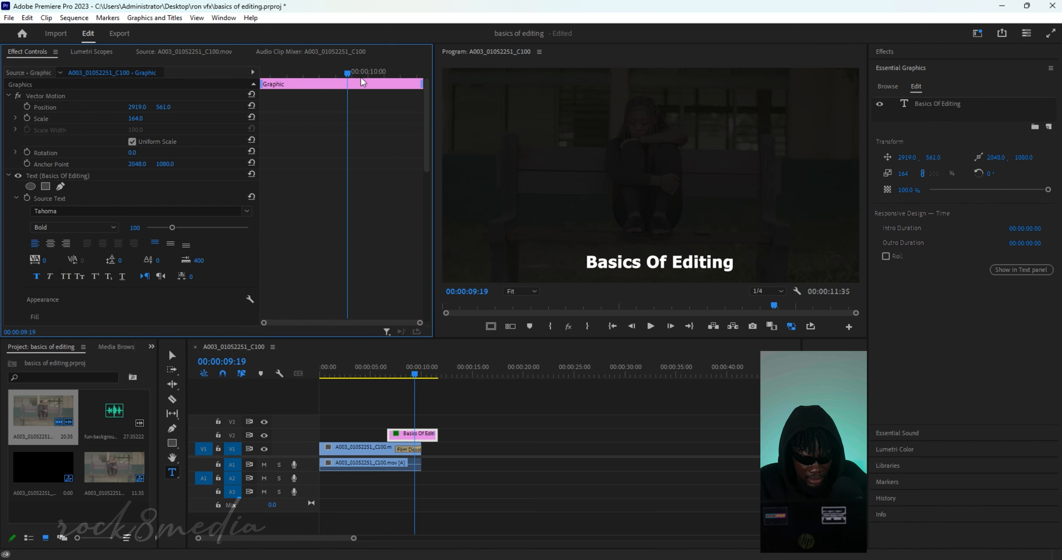
Change the title's fill colour to the off-white F8EDED
{"action": "left_click_drag", "start_coordinate": [430, 149], "coordinate": [438, 190]}
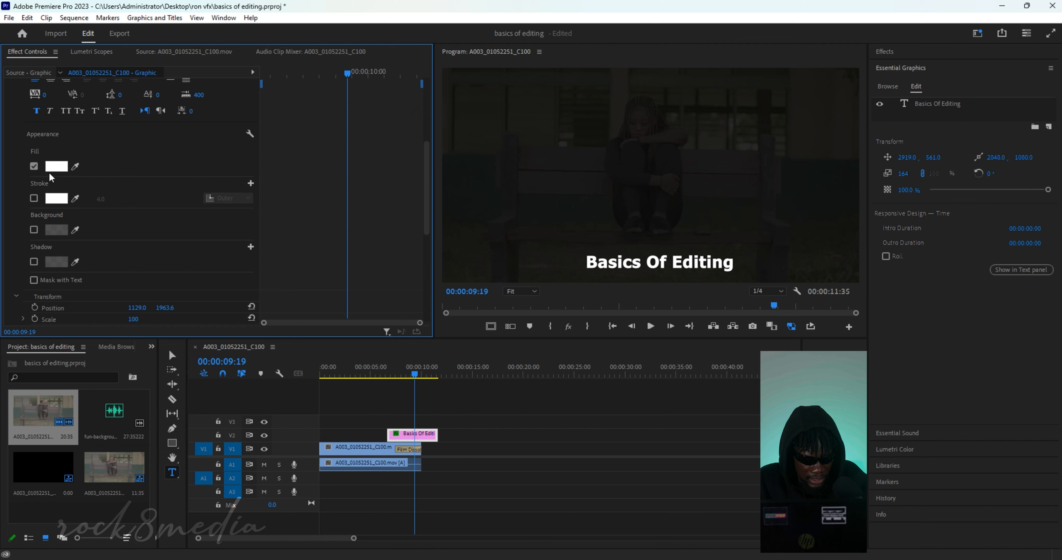
{"action": "left_click", "coordinate": [58, 166]}
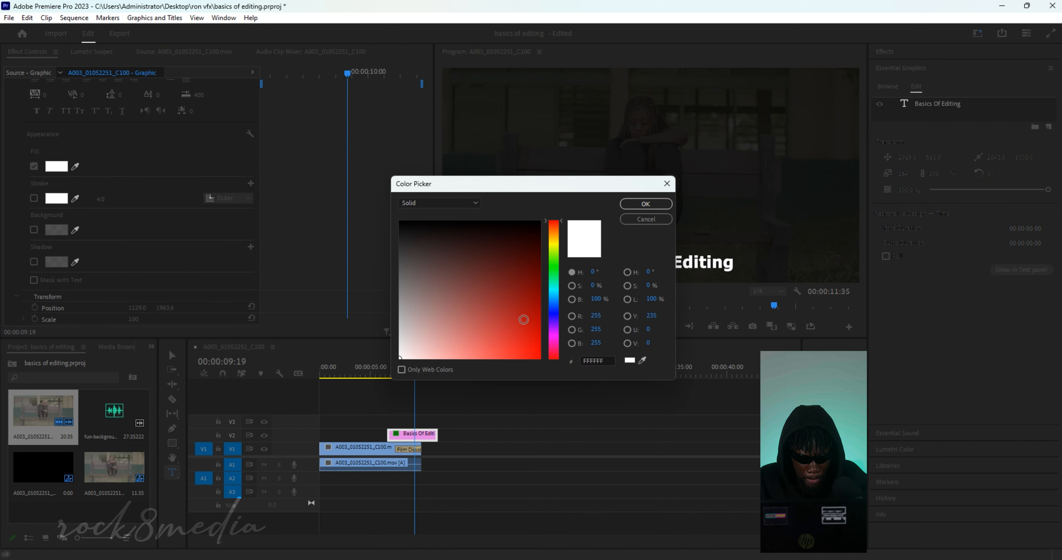
{"action": "left_click", "coordinate": [519, 320]}
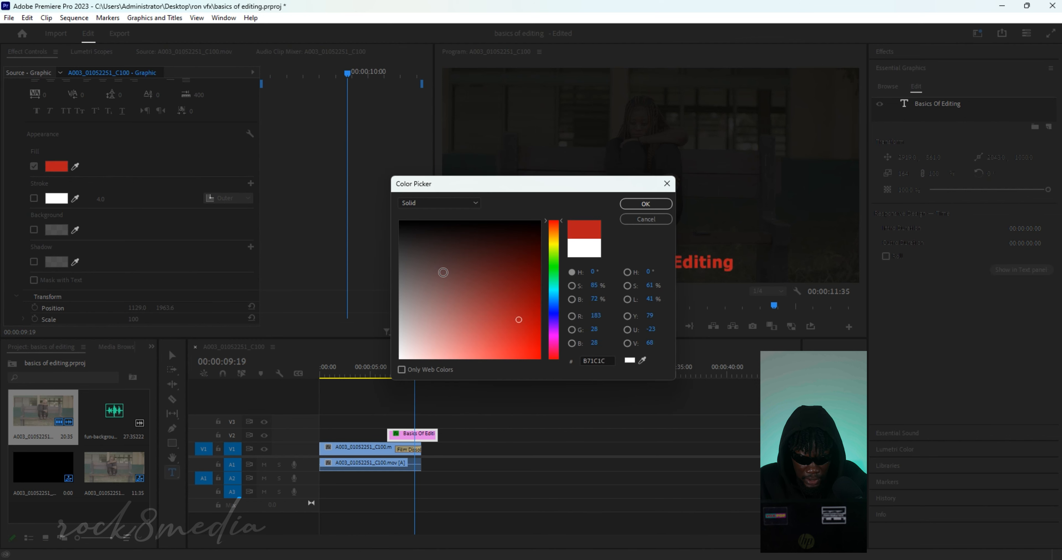
{"action": "left_click", "coordinate": [414, 330]}
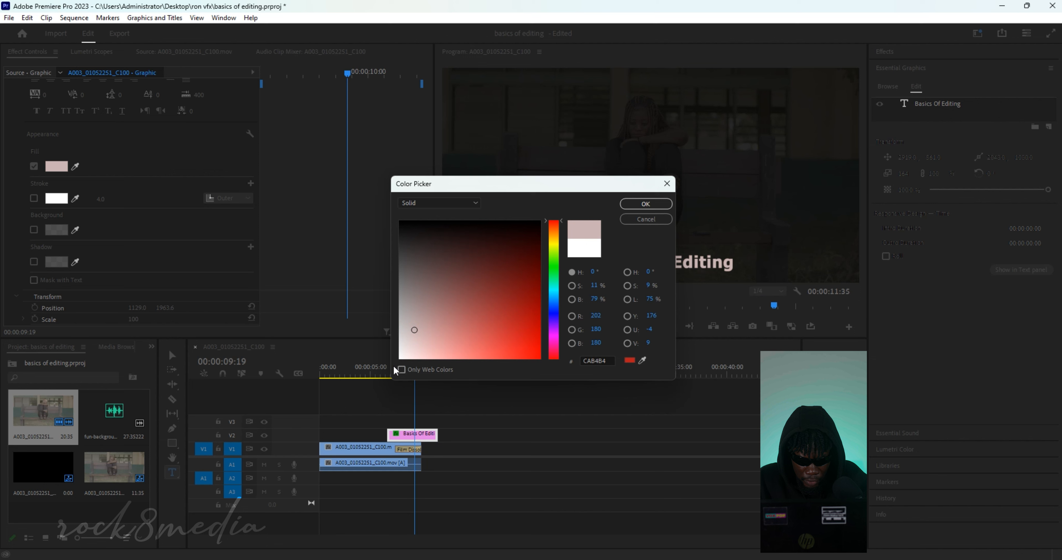
{"action": "left_click", "coordinate": [405, 355]}
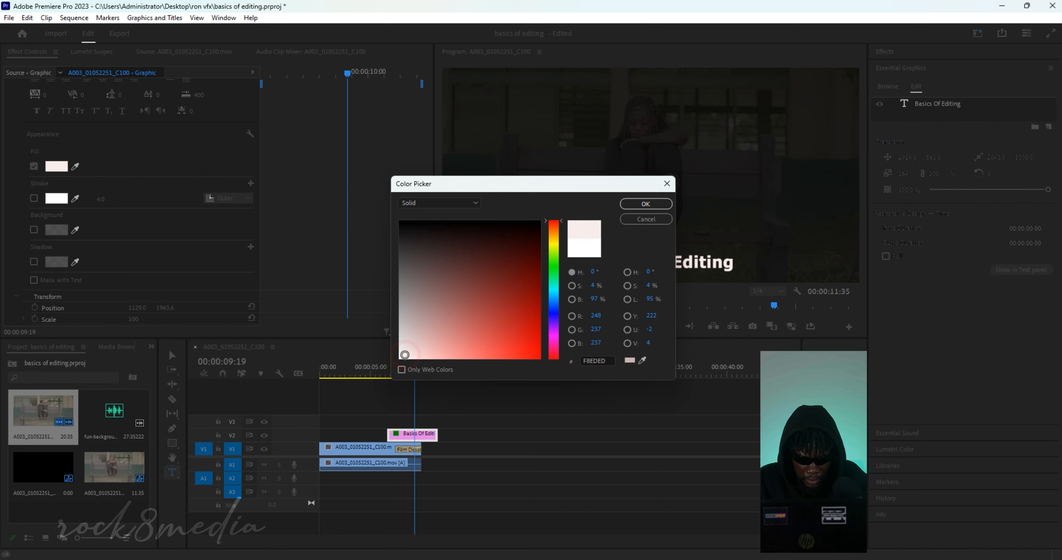
{"action": "left_click", "coordinate": [646, 204]}
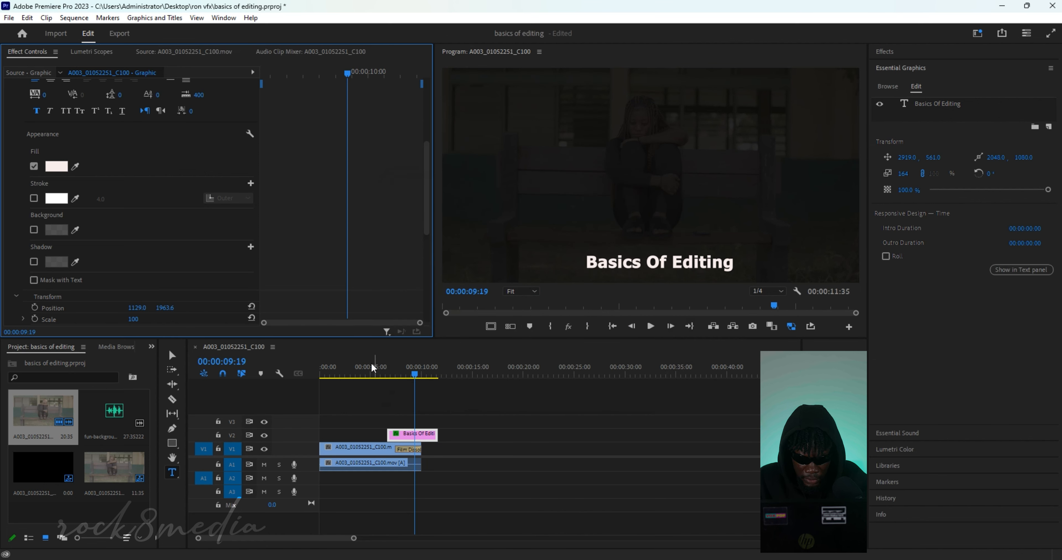
Try adjusting the video clip's position, scale and opacity at 00:00:04:05, undoing the changes
{"action": "left_click", "coordinate": [361, 374]}
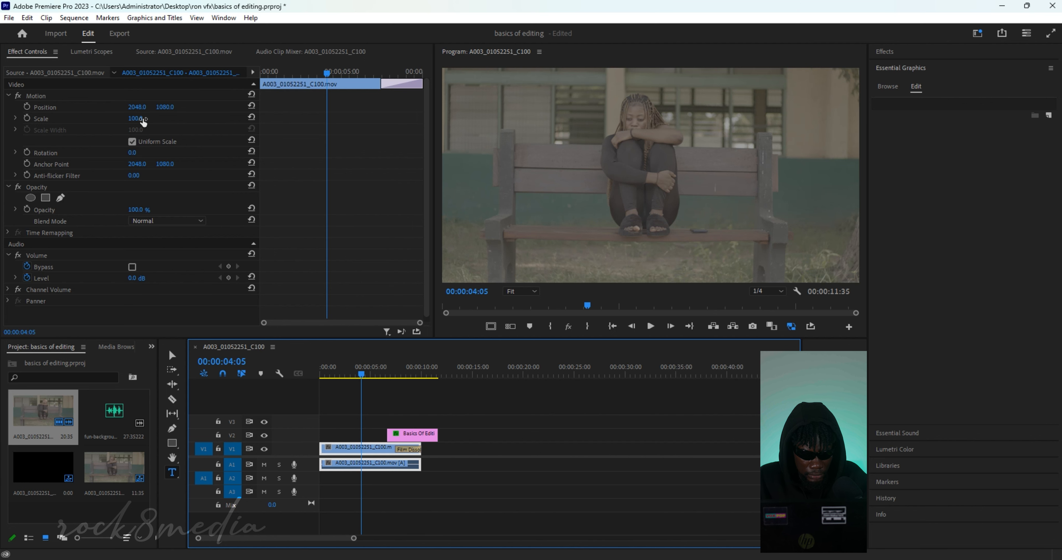
{"action": "mouse_move", "coordinate": [137, 107]}
{"action": "left_mouse_down"}
{"action": "mouse_move", "coordinate": [206, 107]}
{"action": "mouse_move", "coordinate": [73, 107]}
{"action": "mouse_move", "coordinate": [139, 107]}
{"action": "left_mouse_up"}
{"action": "key", "text": "ctrl+z"}
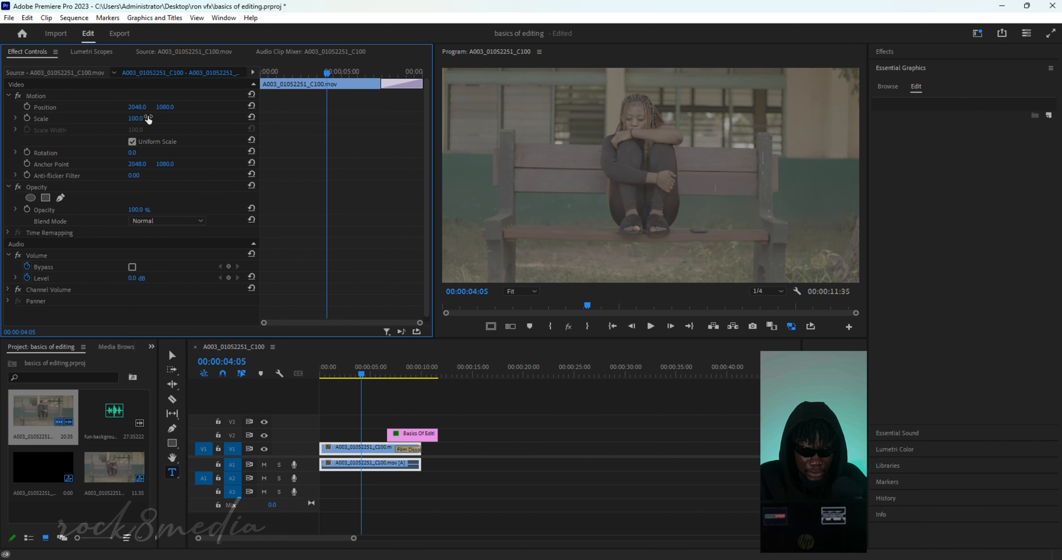
{"action": "mouse_move", "coordinate": [140, 118]}
{"action": "left_mouse_down"}
{"action": "mouse_move", "coordinate": [148, 119]}
{"action": "mouse_move", "coordinate": [101, 118]}
{"action": "mouse_move", "coordinate": [144, 120]}
{"action": "left_mouse_up"}
{"action": "key", "text": "ctrl+z"}
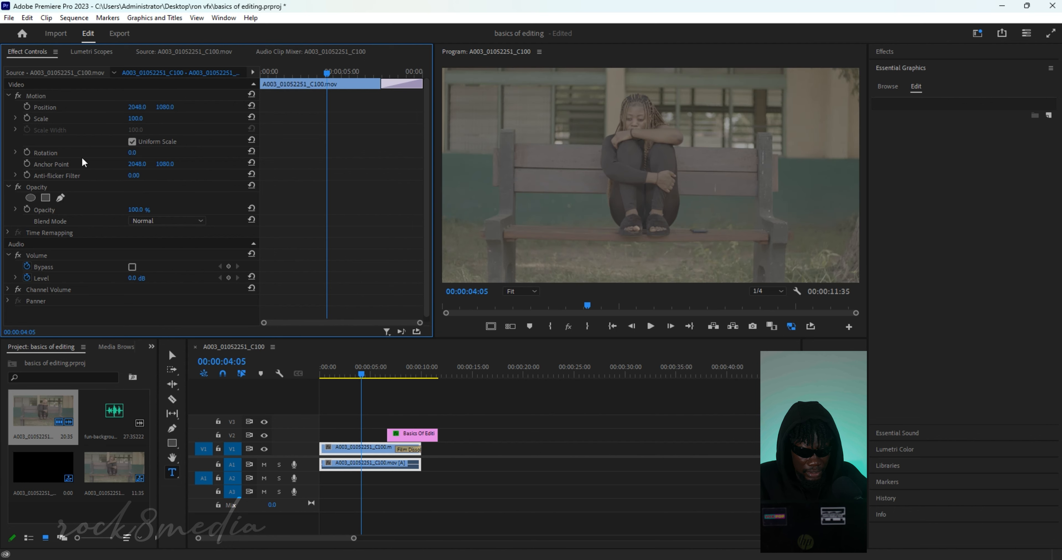
{"action": "mouse_move", "coordinate": [138, 210]}
{"action": "left_mouse_down"}
{"action": "mouse_move", "coordinate": [111, 211]}
{"action": "mouse_move", "coordinate": [137, 210]}
{"action": "left_mouse_up"}
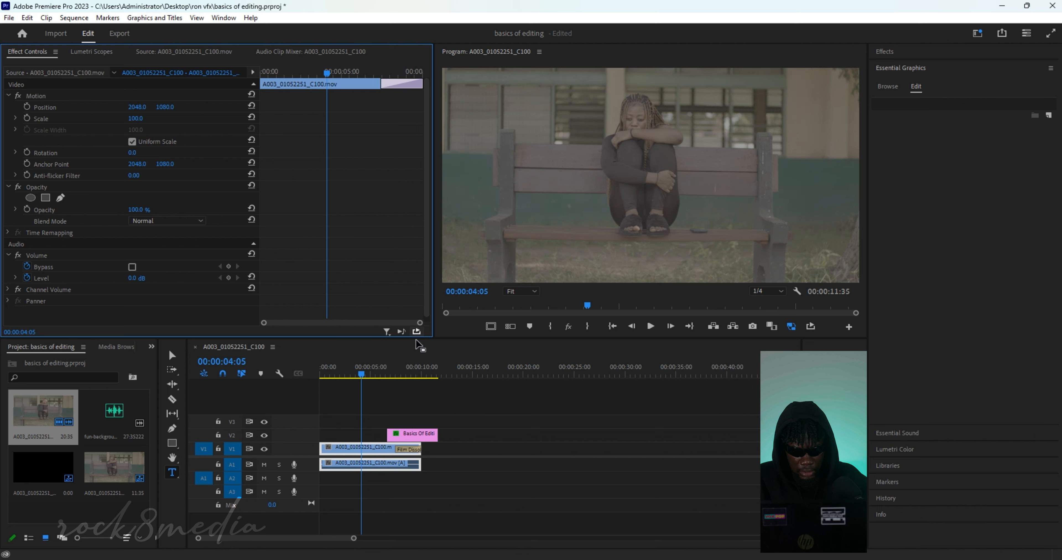
Move the title clip to the start of the sequence on V2 and trim its end to a duration of 00:00:01:31
{"action": "left_click", "coordinate": [394, 362]}
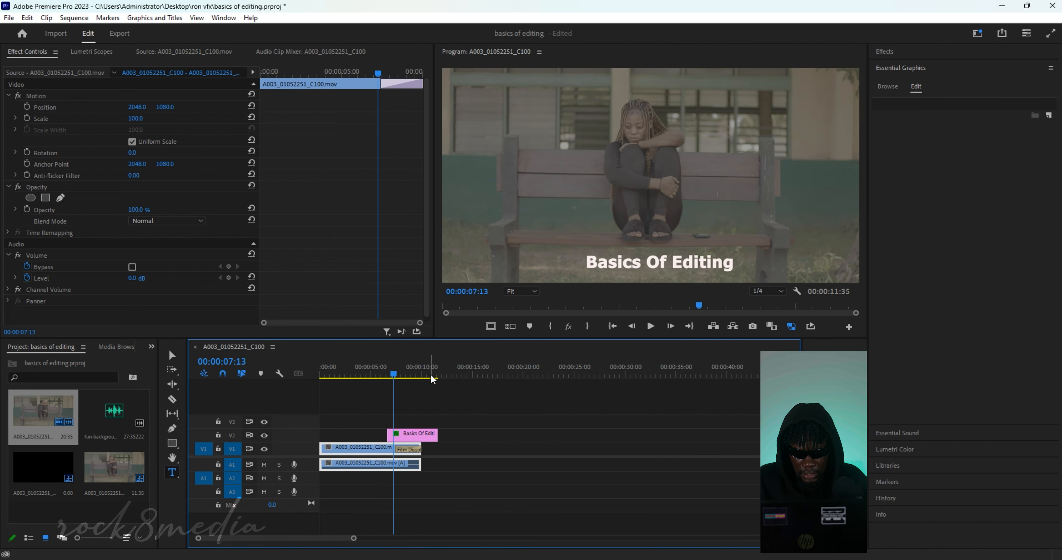
{"action": "left_click", "coordinate": [404, 432]}
{"action": "left_click_drag", "start_coordinate": [413, 434], "coordinate": [345, 433]}
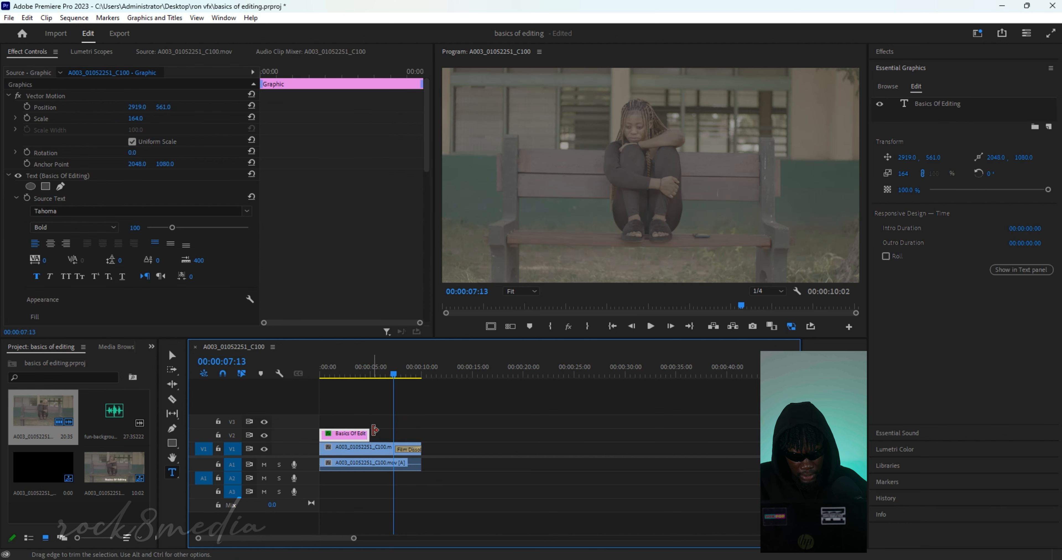
{"action": "left_click_drag", "start_coordinate": [367, 434], "coordinate": [333, 438]}
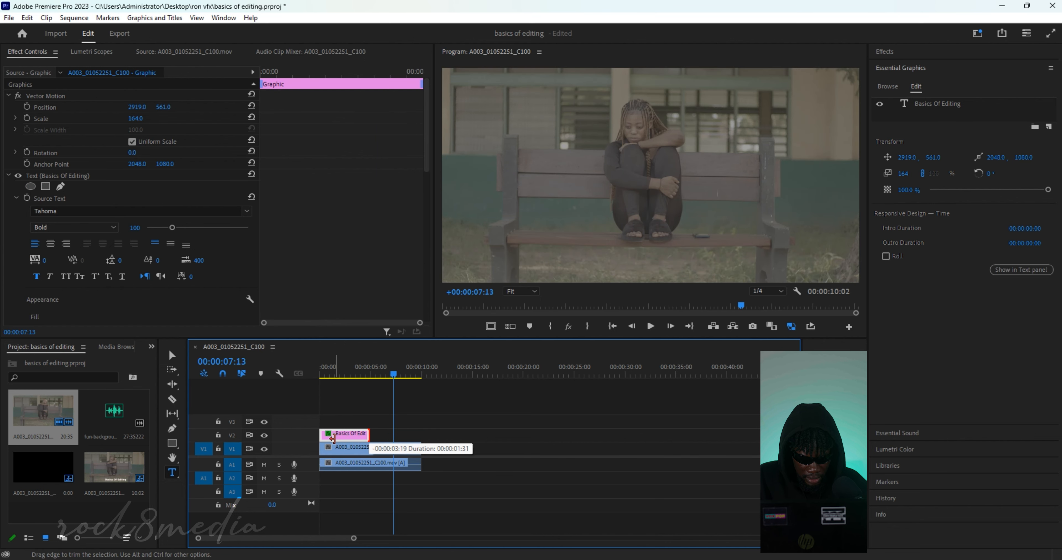
Shift the video clip so it starts right after the title clip, and play the sequence from near its start
{"action": "left_click", "coordinate": [343, 450]}
{"action": "left_click_drag", "start_coordinate": [344, 455], "coordinate": [359, 455]}
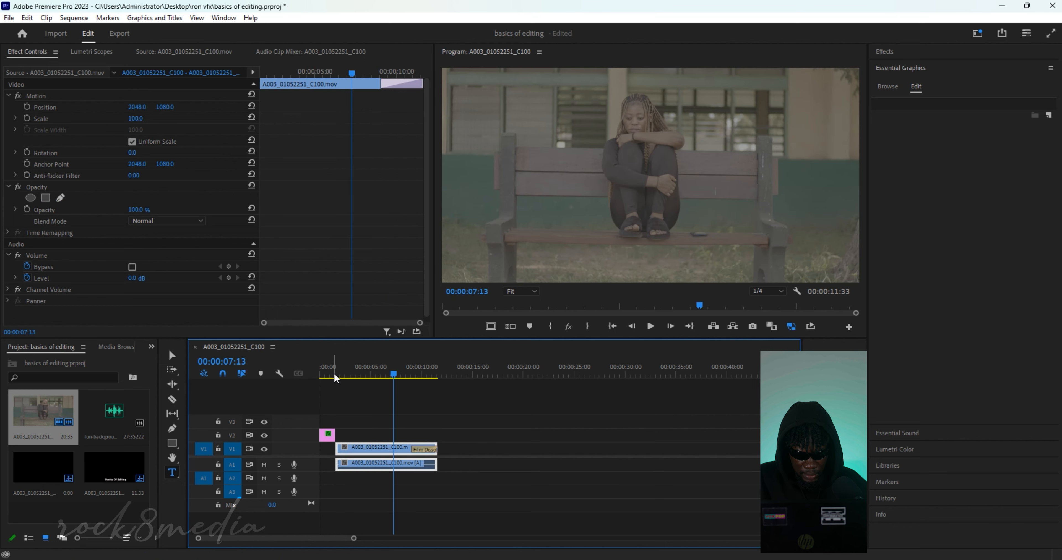
{"action": "left_click_drag", "start_coordinate": [334, 369], "coordinate": [320, 370]}
{"action": "key", "text": "space"}
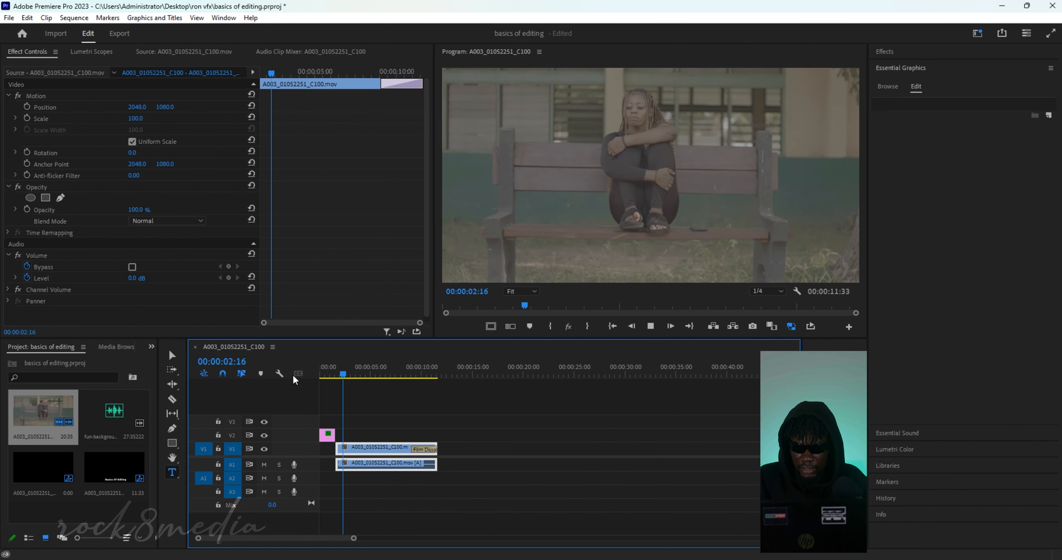
Set the title's scale to 230 and its position to 3271, -838, and play the opening from the start
{"action": "left_click", "coordinate": [328, 376]}
{"action": "left_click", "coordinate": [329, 436]}
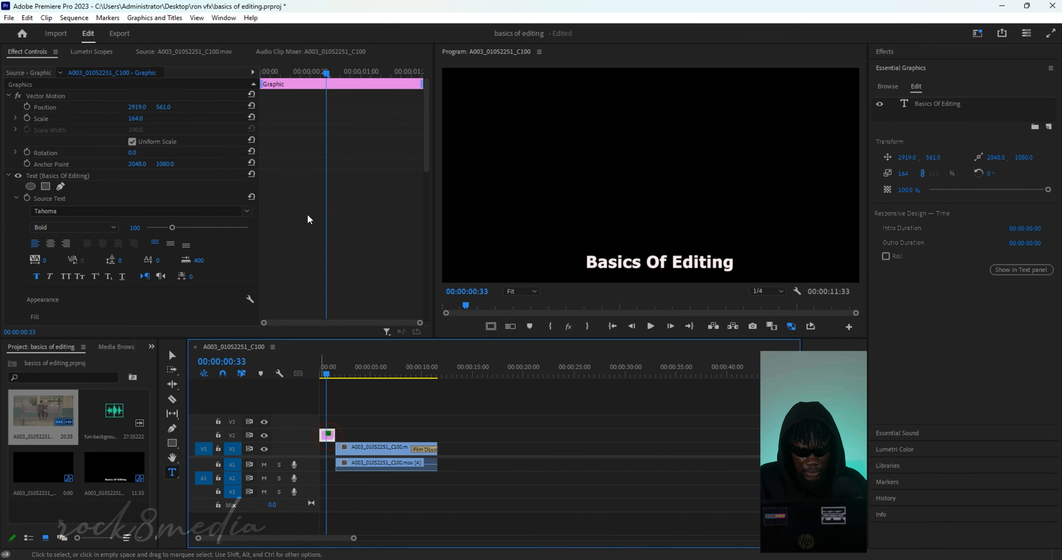
{"action": "mouse_move", "coordinate": [164, 109]}
{"action": "left_mouse_down"}
{"action": "mouse_move", "coordinate": [75, 108]}
{"action": "mouse_move", "coordinate": [162, 120]}
{"action": "mouse_move", "coordinate": [161, 107]}
{"action": "mouse_move", "coordinate": [102, 107]}
{"action": "mouse_move", "coordinate": [164, 109]}
{"action": "left_mouse_up"}
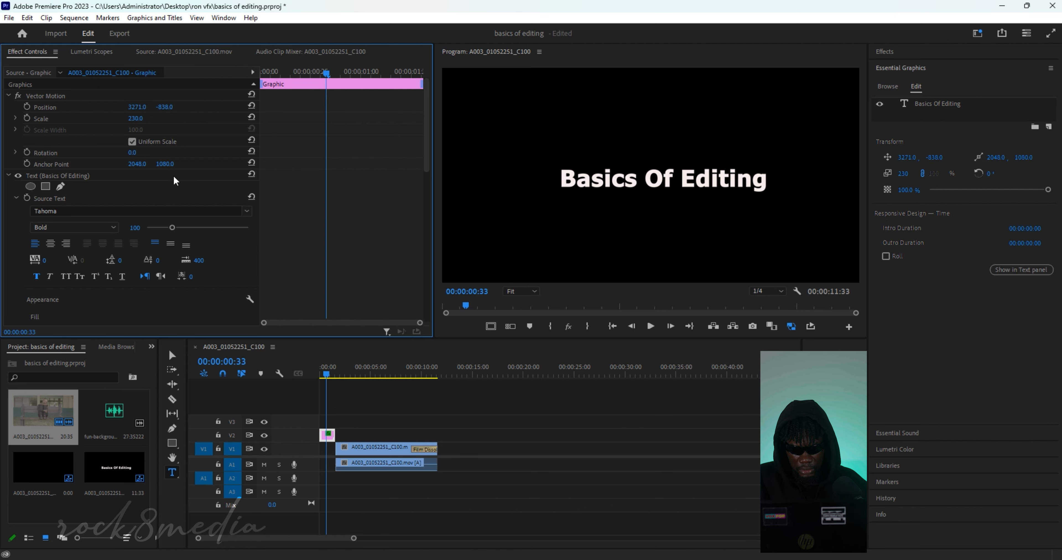
{"action": "left_click", "coordinate": [322, 374]}
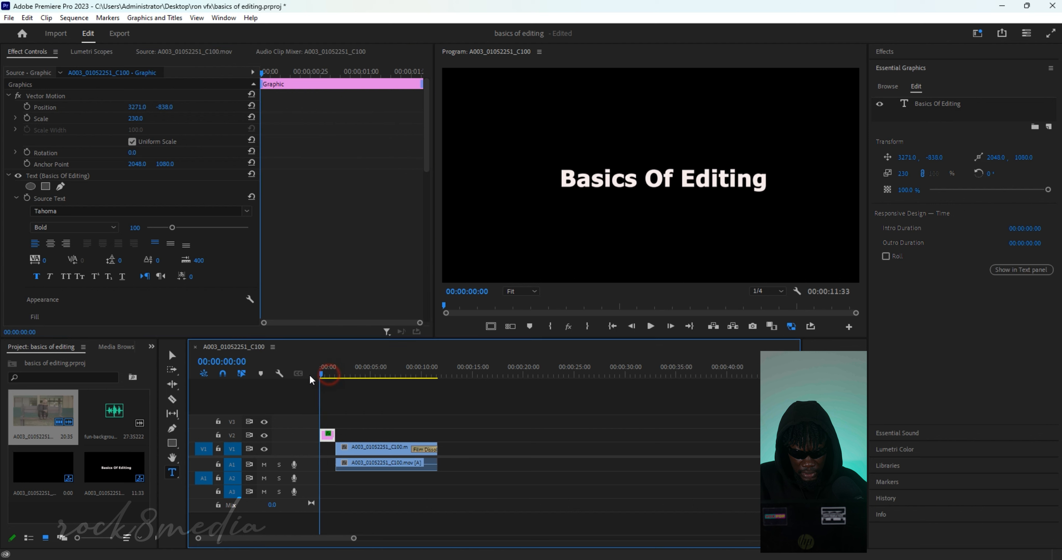
{"action": "key", "text": "space"}
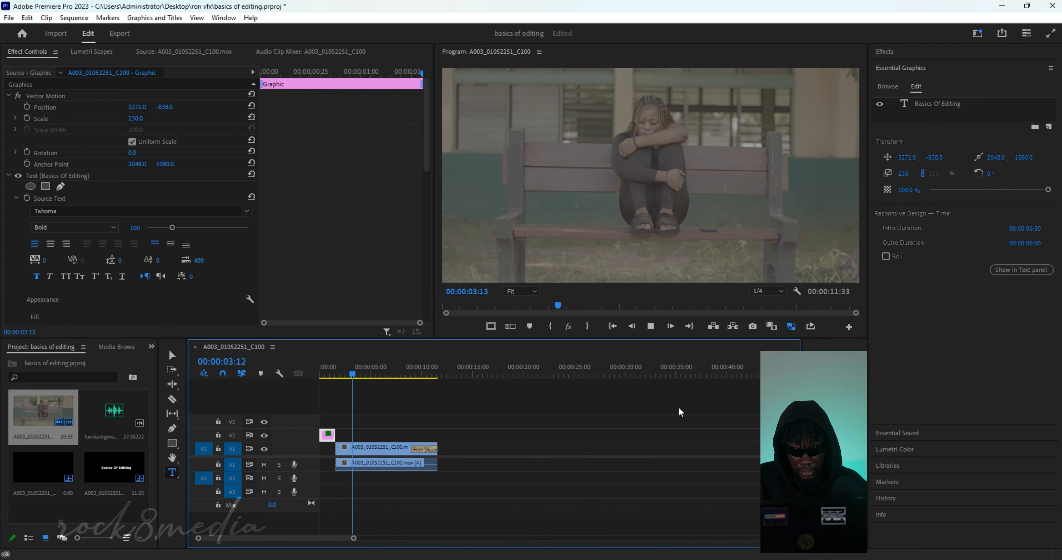
{"action": "key", "text": "space"}
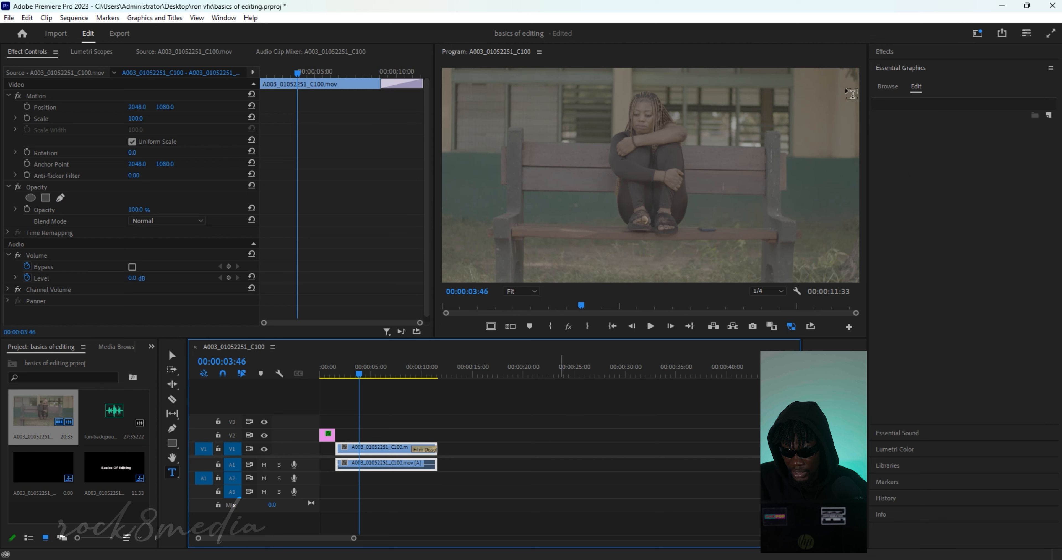
Apply a Film Dissolve transition to the end of the title clip and play through it
{"action": "left_click", "coordinate": [920, 49]}
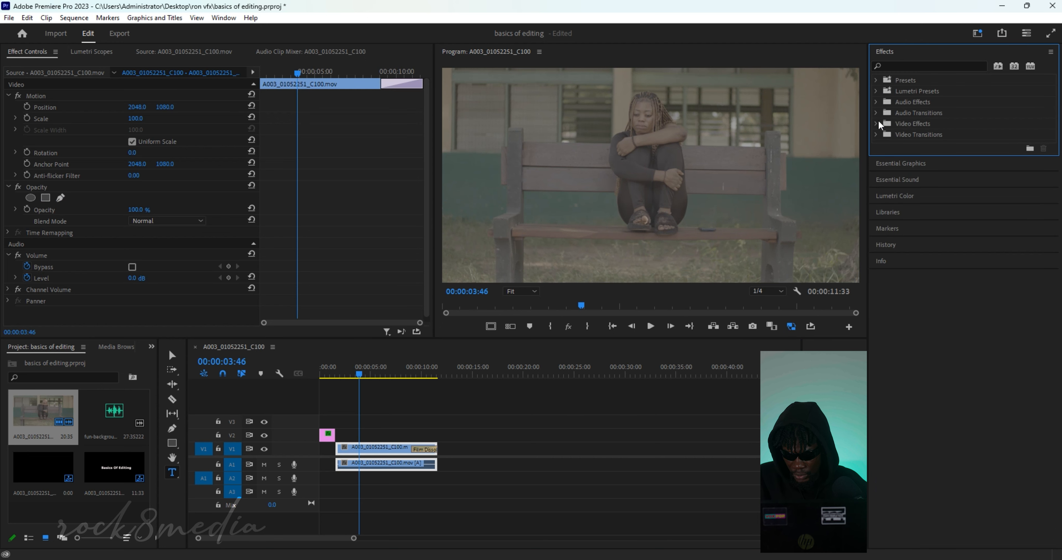
{"action": "left_click", "coordinate": [876, 134]}
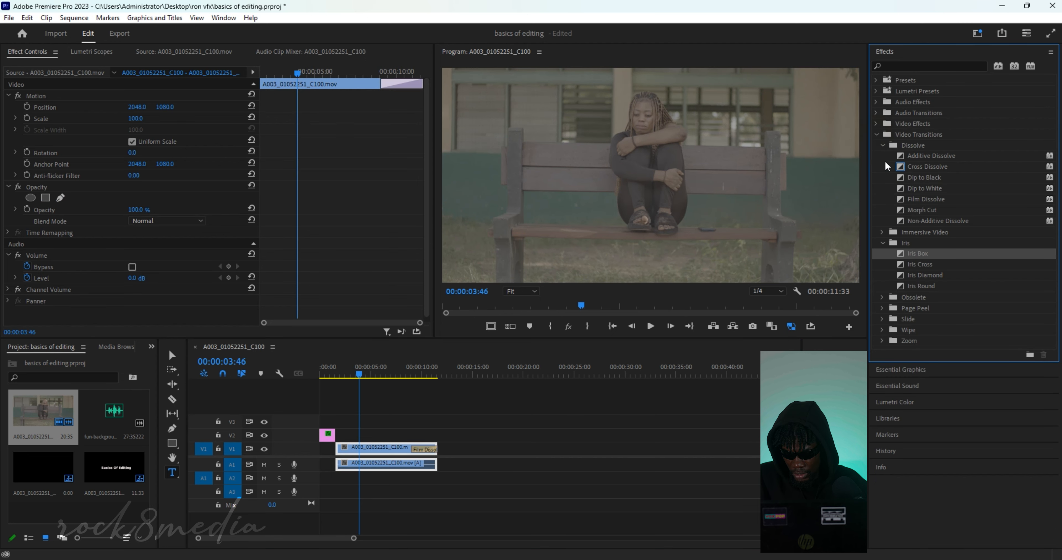
{"action": "left_click_drag", "start_coordinate": [924, 200], "coordinate": [333, 435]}
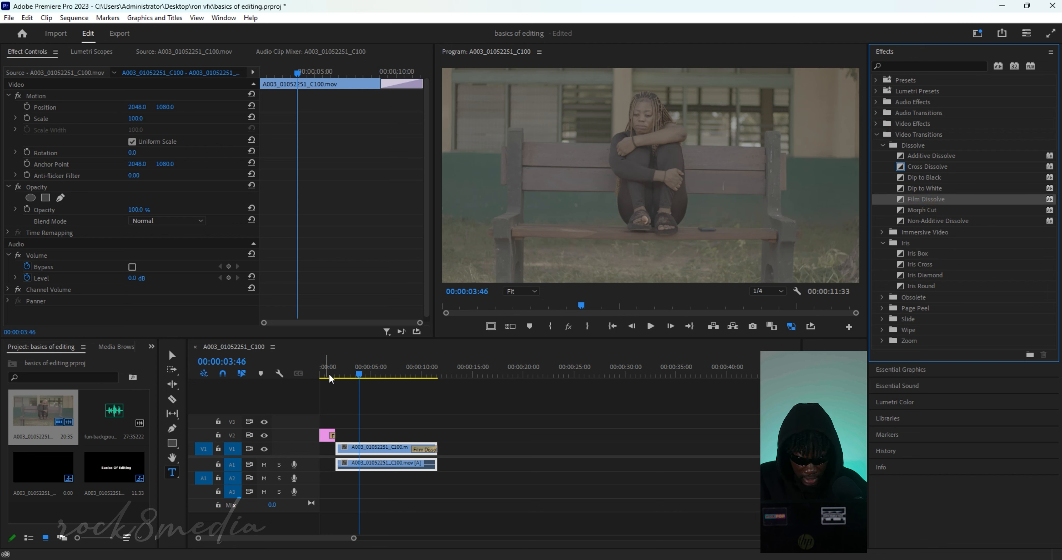
{"action": "left_click_drag", "start_coordinate": [330, 379], "coordinate": [324, 373]}
{"action": "key", "text": "space"}
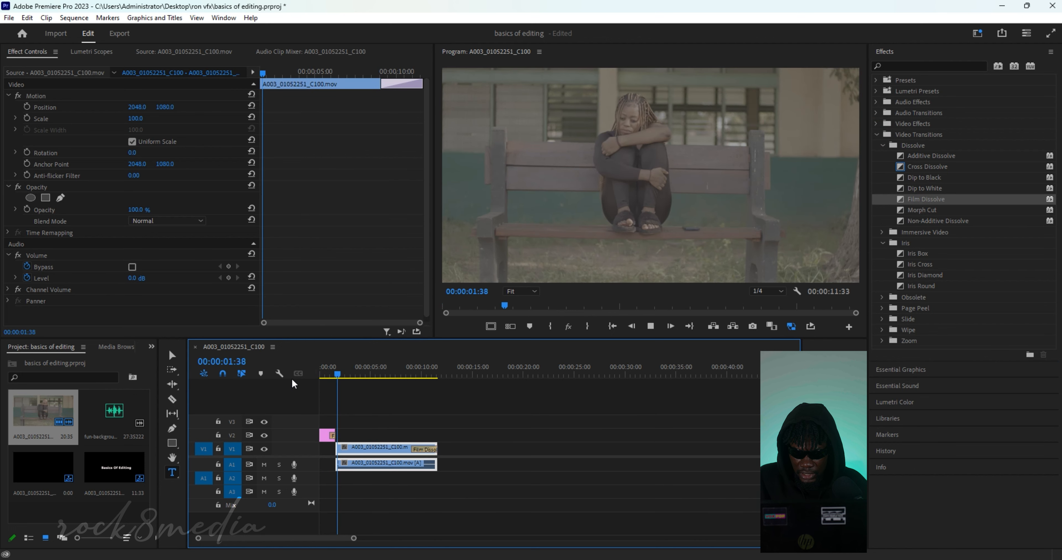
{"action": "key", "text": "space"}
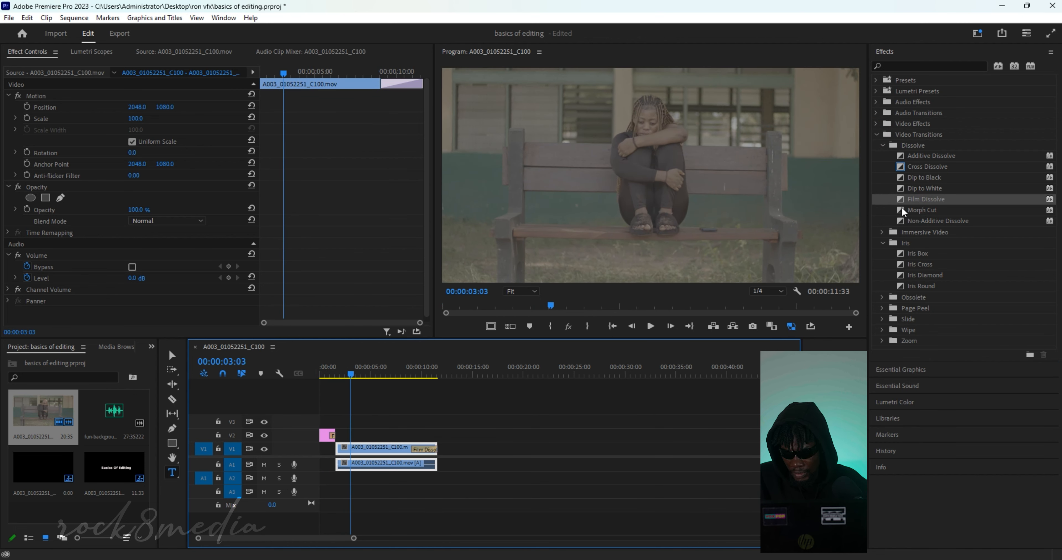
Apply a Film Dissolve transition to the start of the video clip and play the sequence from the beginning
{"action": "left_click_drag", "start_coordinate": [926, 199], "coordinate": [338, 451]}
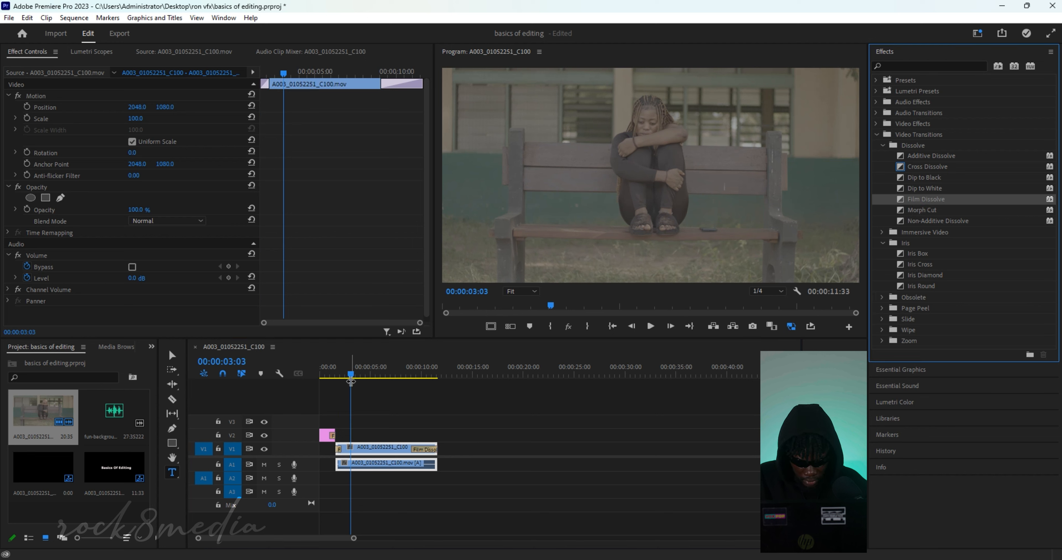
{"action": "left_click_drag", "start_coordinate": [351, 381], "coordinate": [280, 373]}
{"action": "key", "text": "space"}
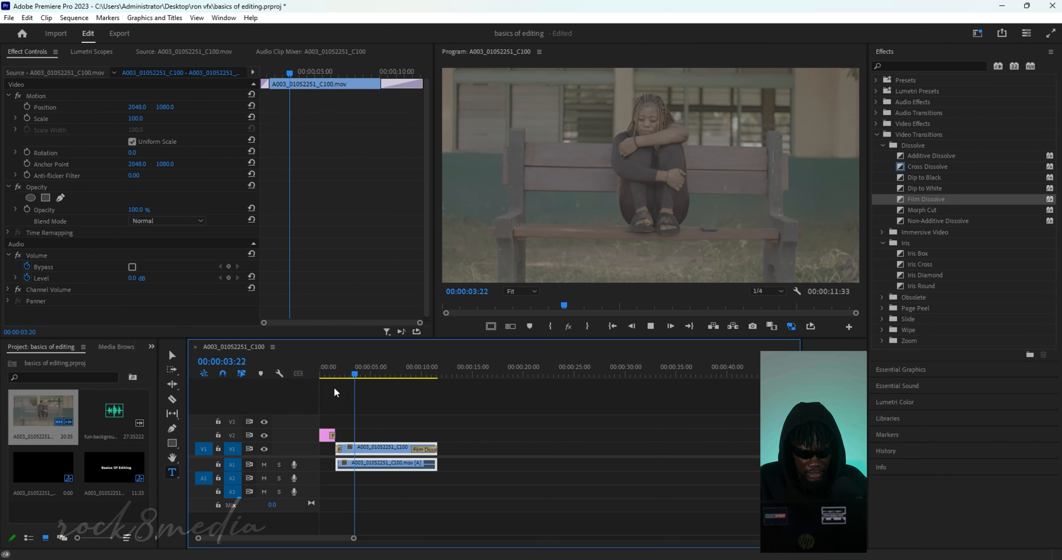
{"action": "left_click", "coordinate": [340, 383]}
Move the title clip down to V1 directly before the video clip, and save the project after a playback check
{"action": "left_click", "coordinate": [325, 373]}
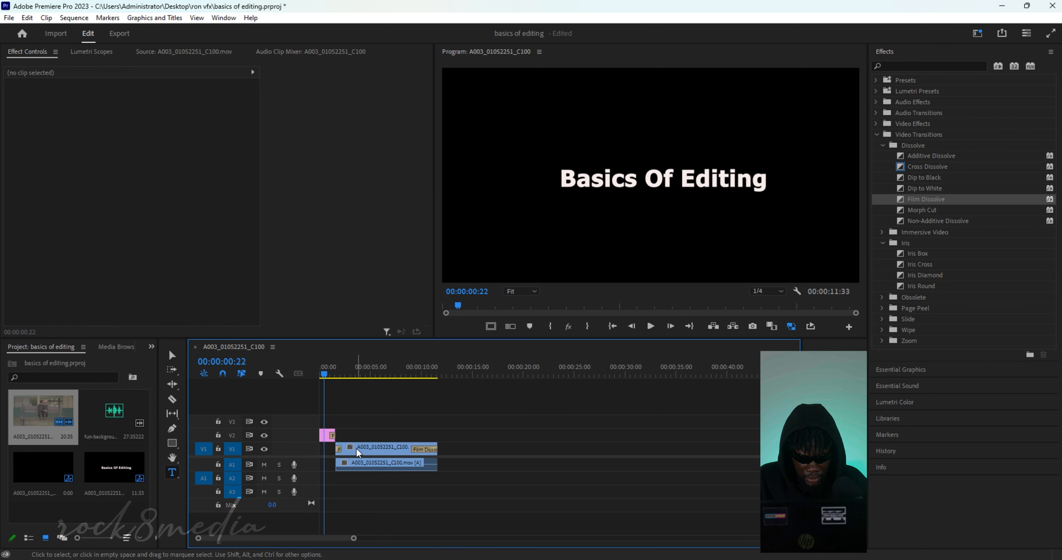
{"action": "left_click_drag", "start_coordinate": [327, 440], "coordinate": [327, 449]}
{"action": "key", "text": "space"}
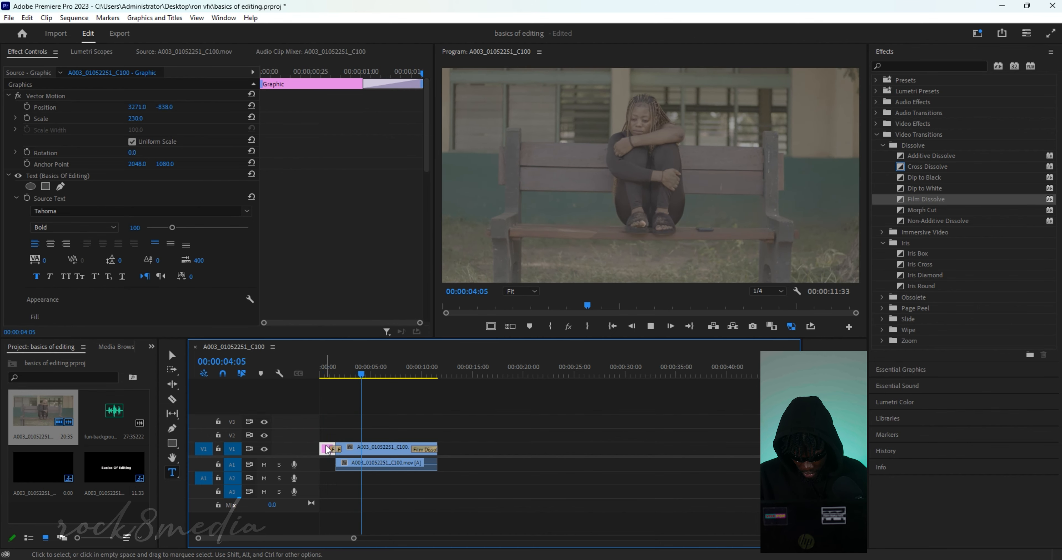
{"action": "left_click", "coordinate": [333, 451]}
{"action": "key", "text": "ctrl+s"}
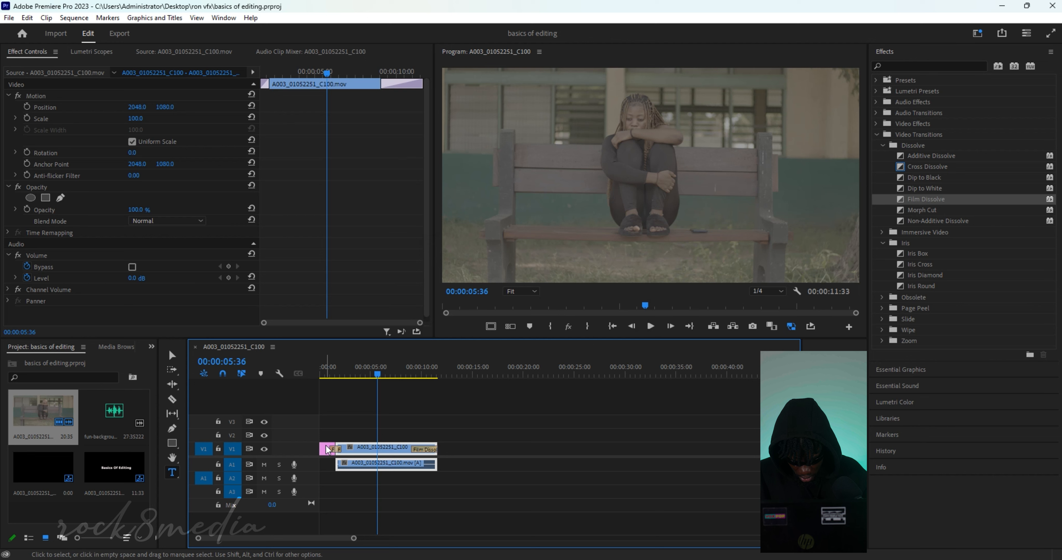
Deselect the video clip, collapse the Video Transitions effects and switch to the Selection tool
{"action": "left_click", "coordinate": [488, 444]}
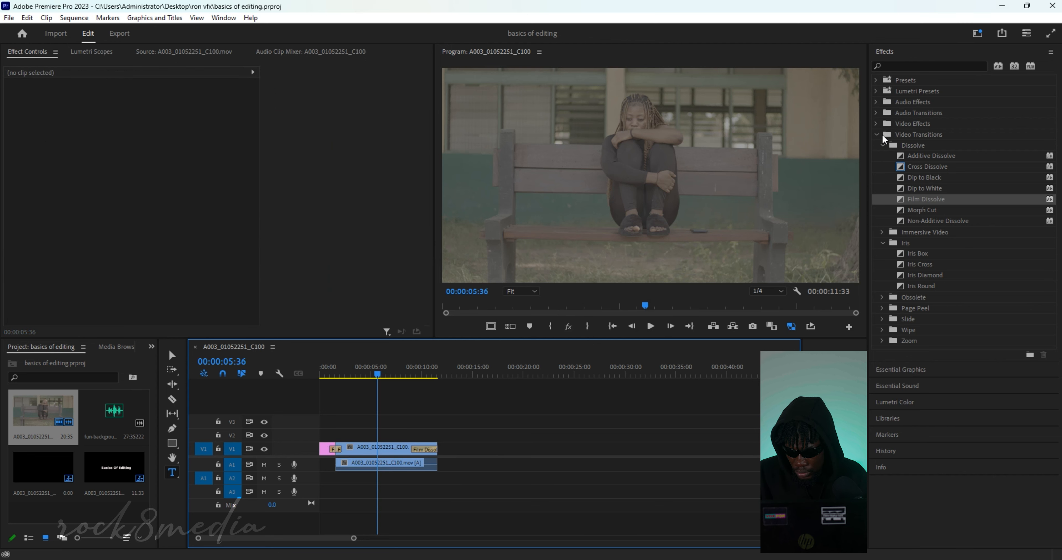
{"action": "left_click", "coordinate": [881, 136]}
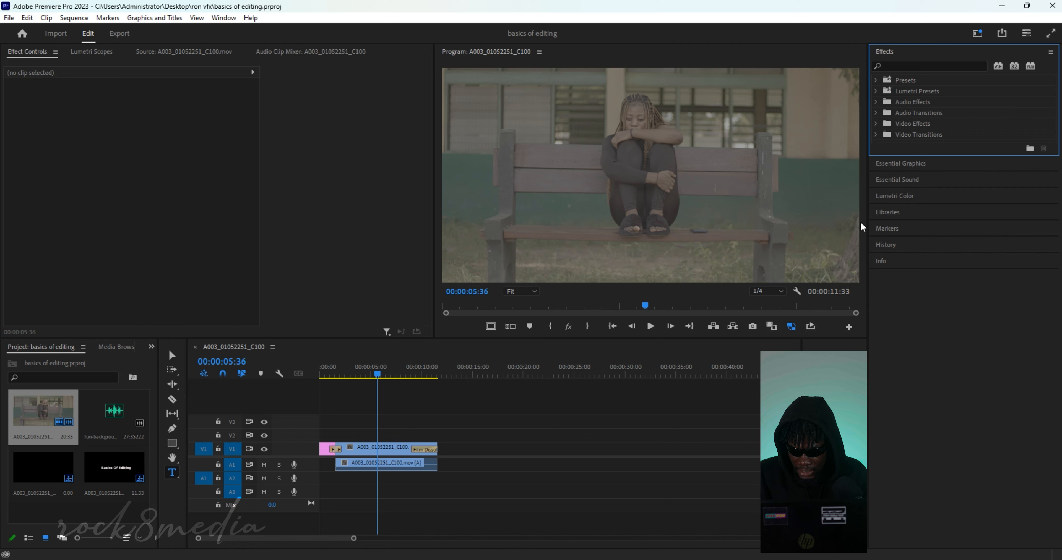
{"action": "key", "text": "v"}
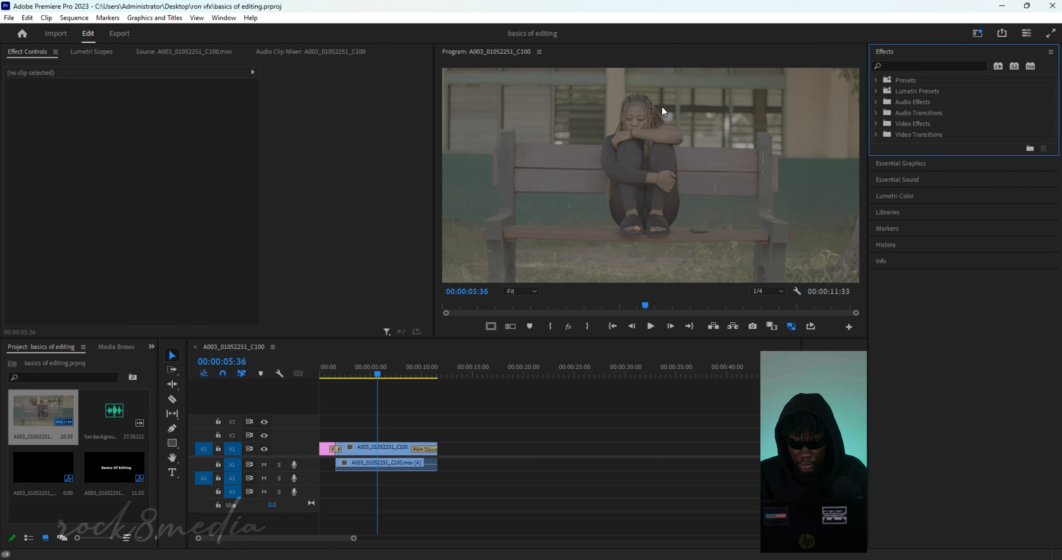
Load the BMPCC 6K Gen5 BMDFilm to Rec.709 LUT from Downloads as the video clip's Lumetri Color input LUT
{"action": "left_click", "coordinate": [916, 196]}
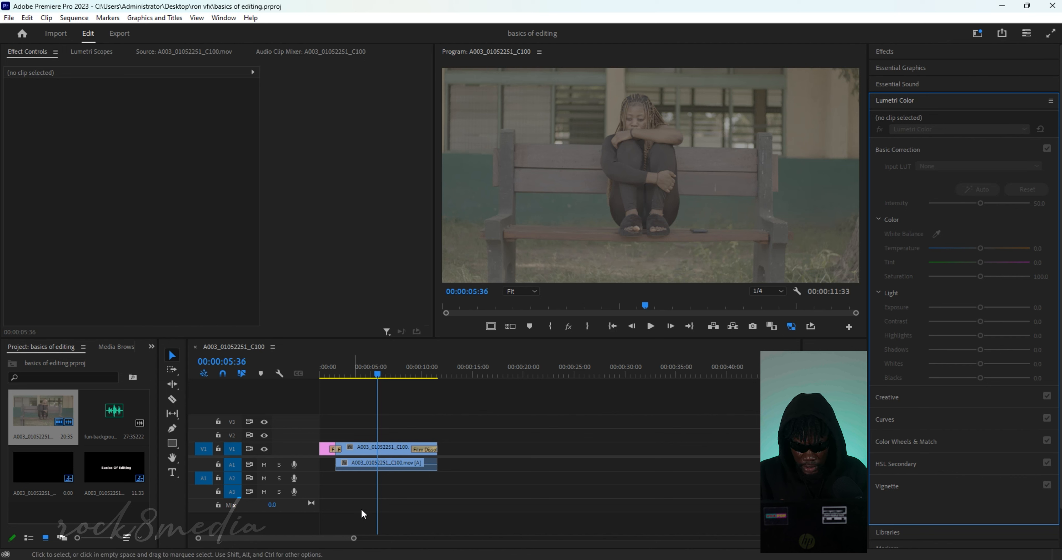
{"action": "left_click", "coordinate": [392, 446]}
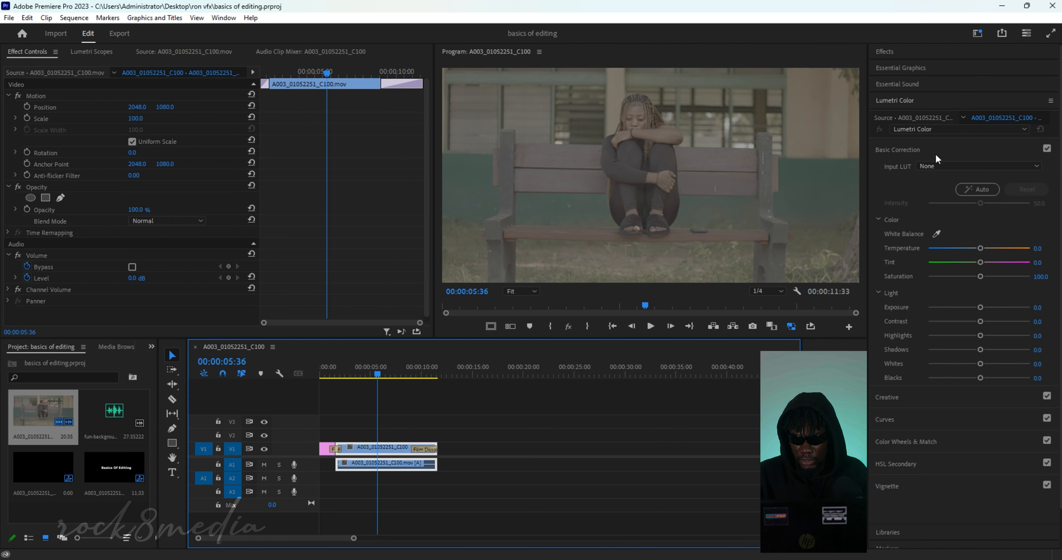
{"action": "left_click", "coordinate": [930, 165]}
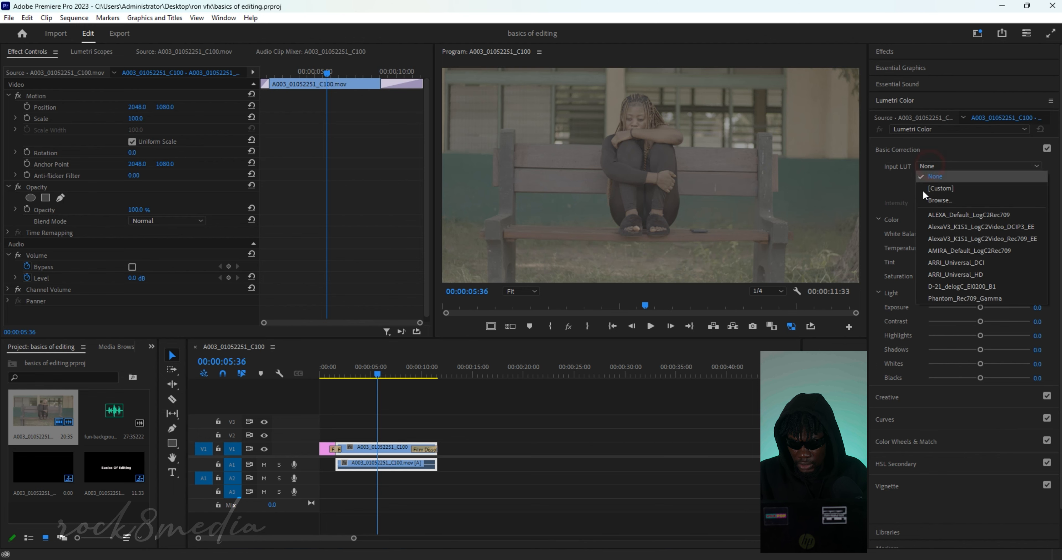
{"action": "left_click", "coordinate": [949, 201]}
{"action": "left_click", "coordinate": [198, 220]}
{"action": "scroll", "coordinate": [344, 280], "scroll_direction": "down", "scroll_amount": 5}
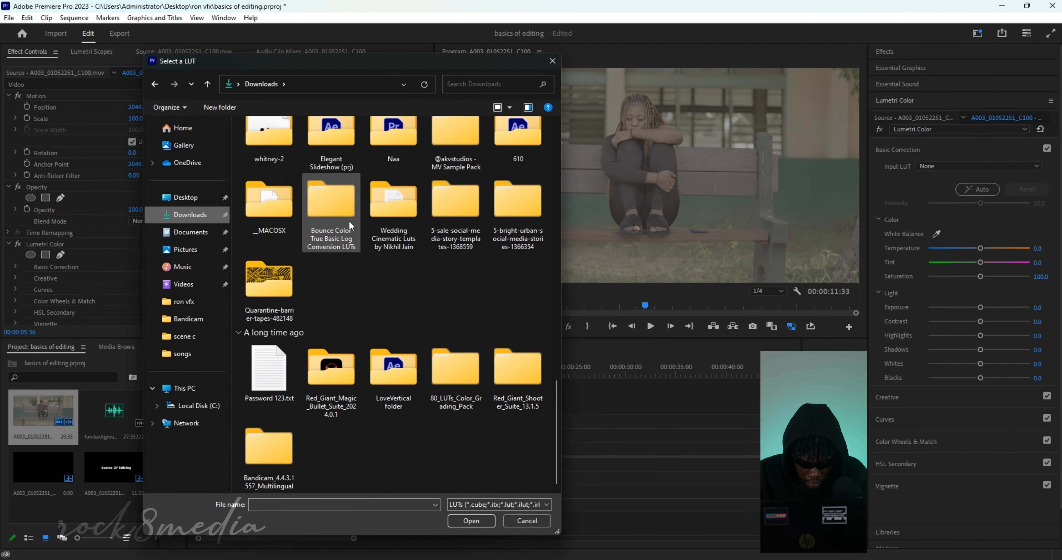
{"action": "double_click", "coordinate": [332, 177]}
{"action": "double_click", "coordinate": [314, 291]}
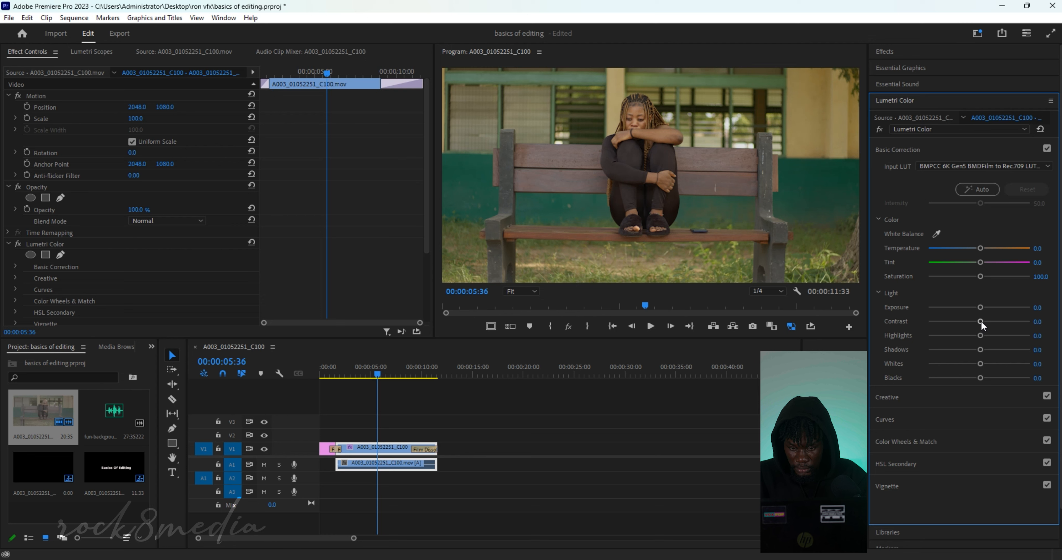
Set the clip's contrast to 40.2, highlights to -40.2 and shadows to -15.2, and compare with Basic Correction switched off and on
{"action": "left_click_drag", "start_coordinate": [981, 321], "coordinate": [992, 321]}
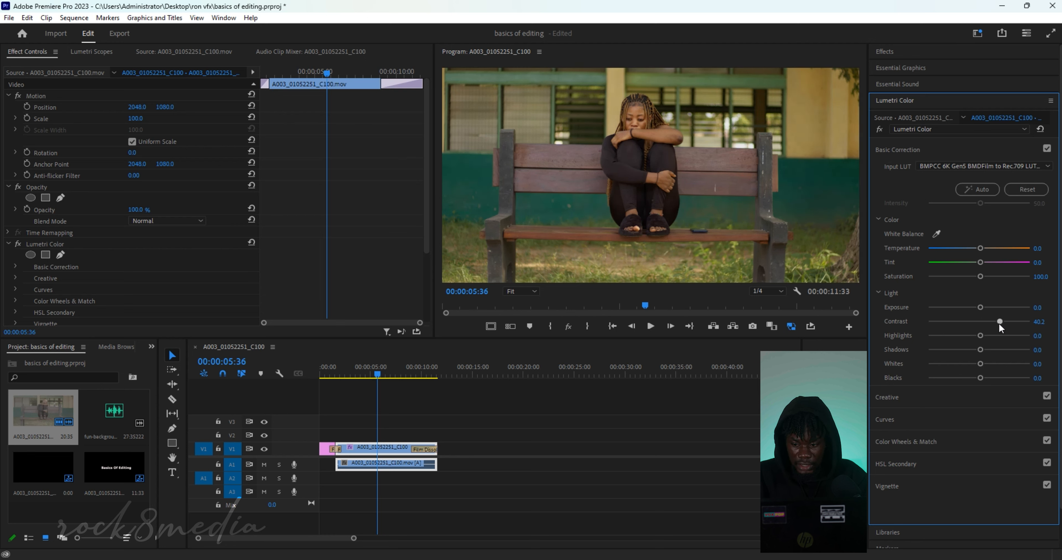
{"action": "left_click_drag", "start_coordinate": [982, 336], "coordinate": [956, 348]}
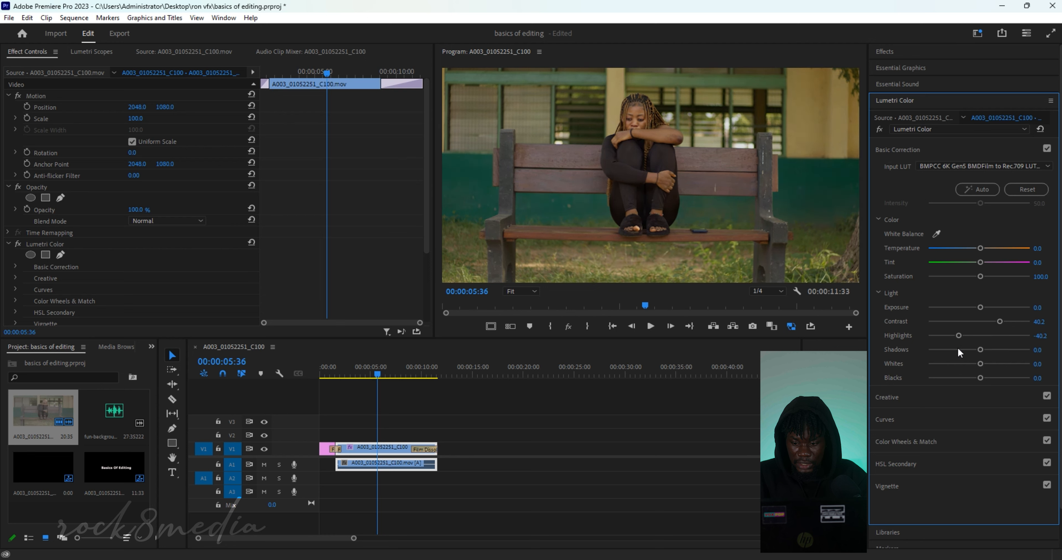
{"action": "left_click_drag", "start_coordinate": [986, 351], "coordinate": [972, 355]}
{"action": "left_click", "coordinate": [1046, 148]}
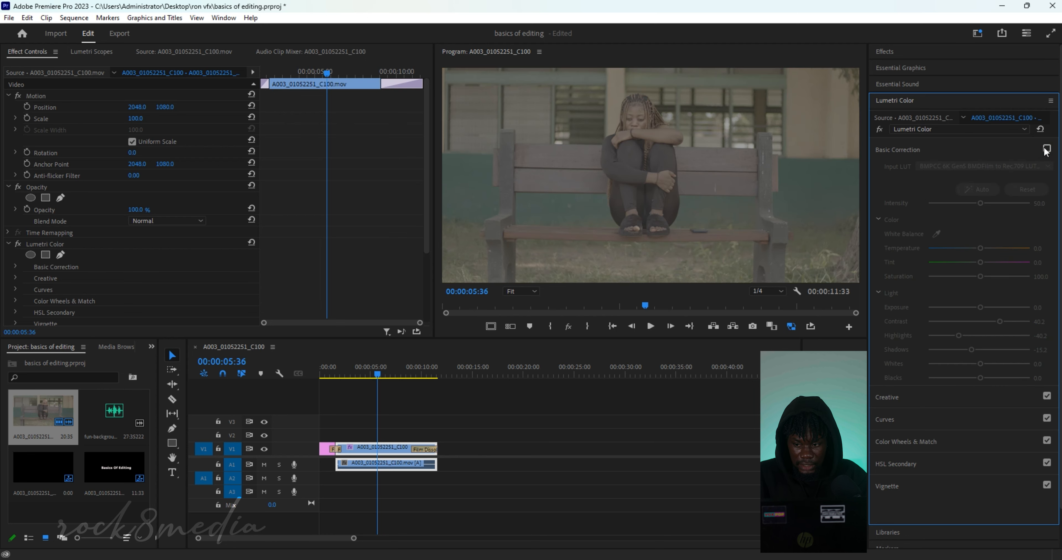
{"action": "left_click", "coordinate": [1046, 149]}
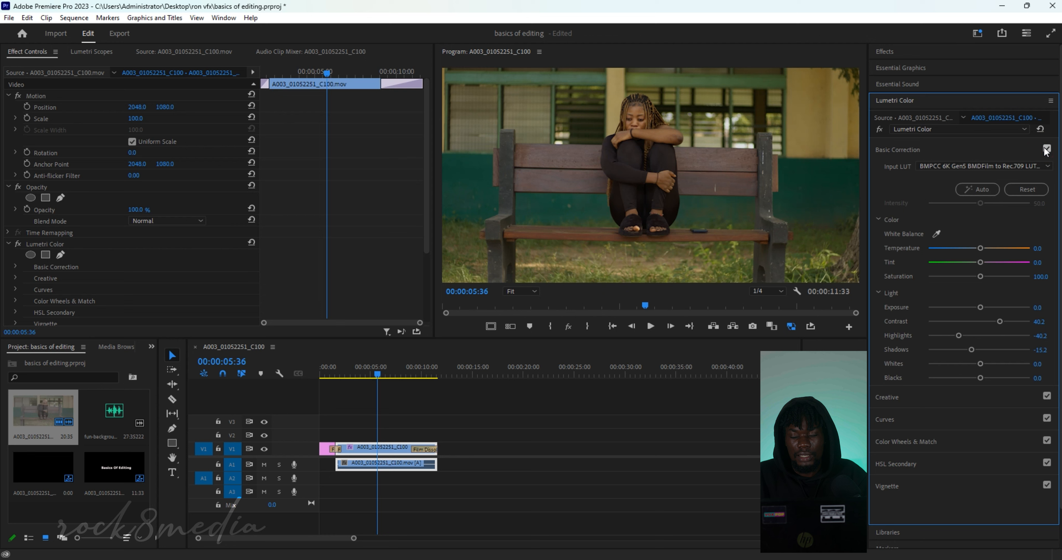
{"action": "scroll", "coordinate": [1047, 151], "scroll_direction": "down", "scroll_amount": 1}
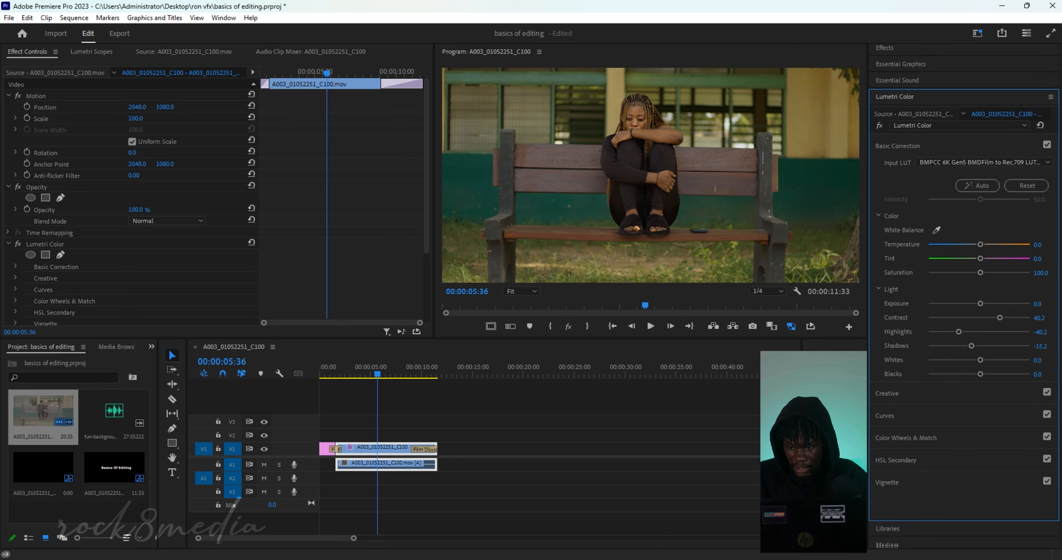
Try the 8800 - Rec709 creative look on the video clip, and set the look back to None
{"action": "left_click", "coordinate": [964, 131]}
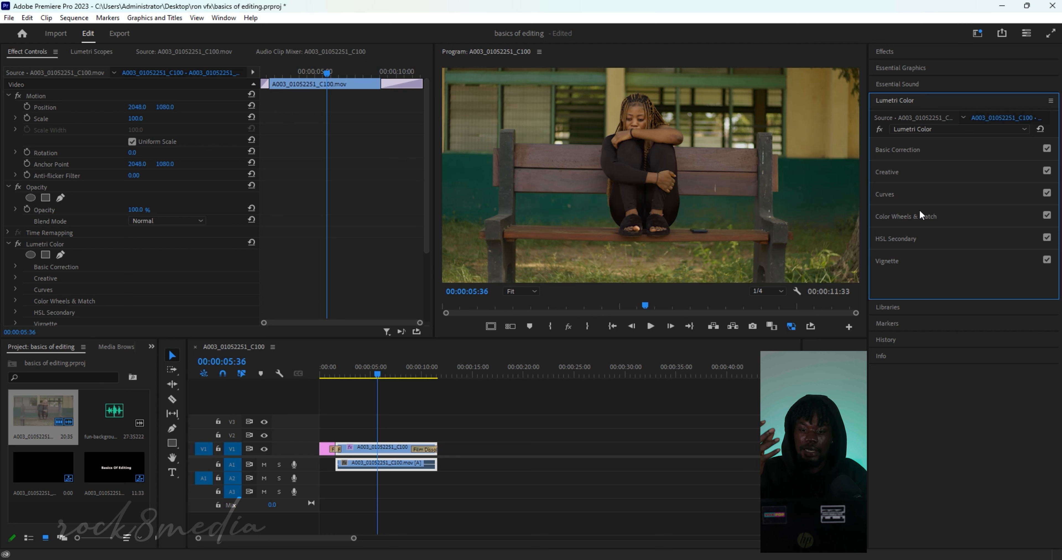
{"action": "left_click", "coordinate": [923, 169]}
{"action": "scroll", "coordinate": [907, 358], "scroll_direction": "down", "scroll_amount": 3}
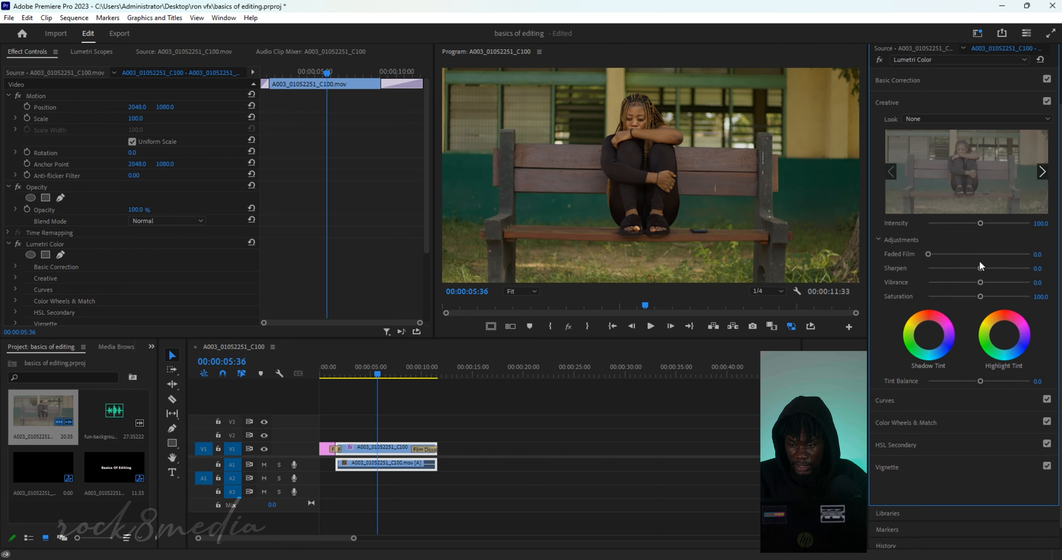
{"action": "left_click", "coordinate": [987, 120]}
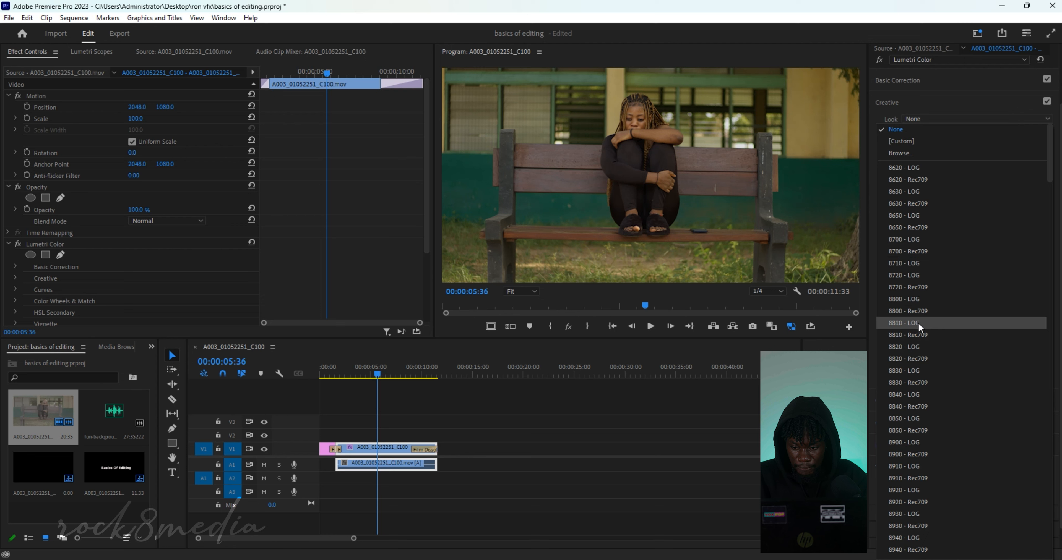
{"action": "left_click", "coordinate": [920, 312]}
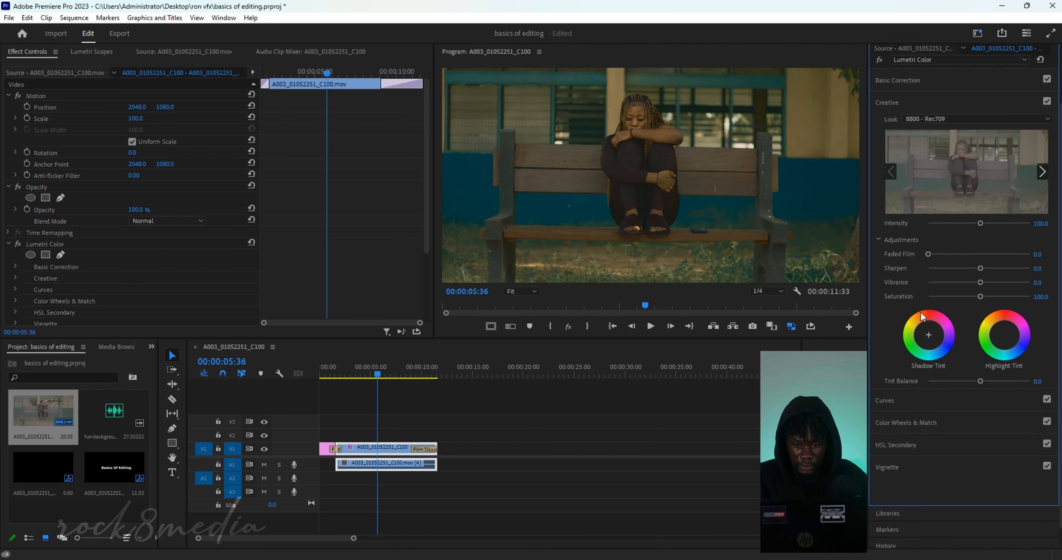
{"action": "left_click", "coordinate": [988, 122]}
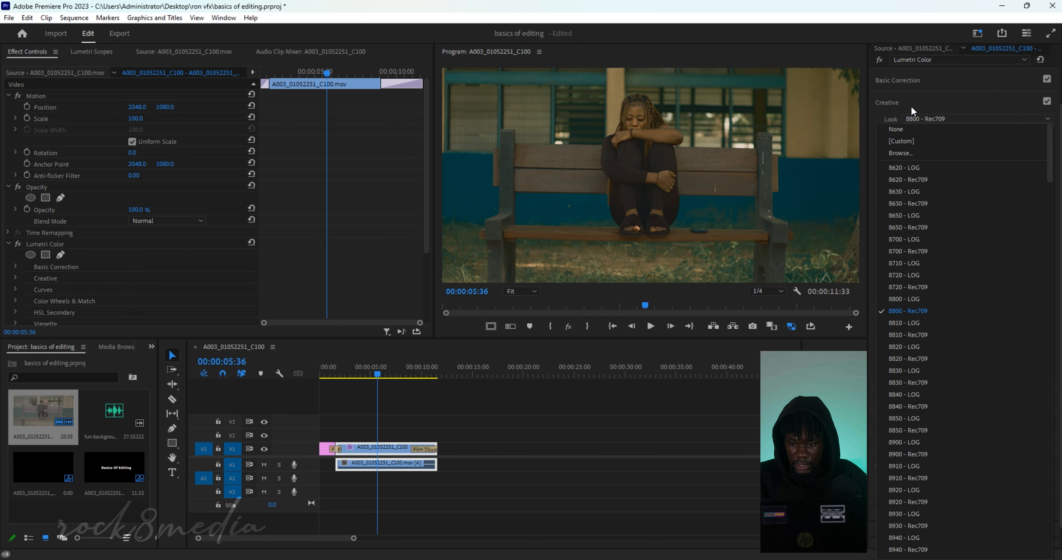
{"action": "left_click", "coordinate": [914, 129]}
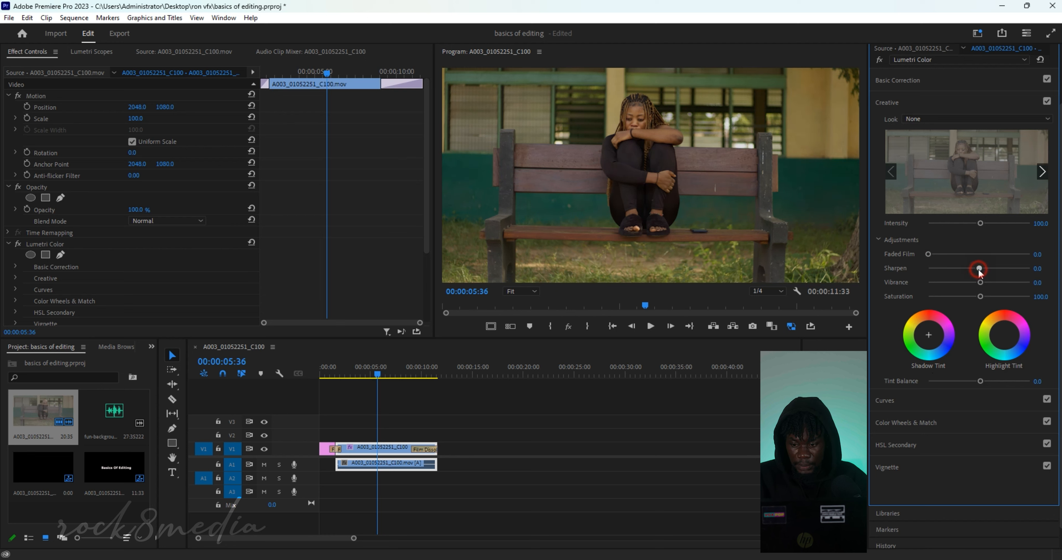
Set the clip's creative sharpen to 14.1 and vibrance to 32.6, and shift the shadow tint toward yellow-green
{"action": "left_click_drag", "start_coordinate": [982, 269], "coordinate": [981, 286]}
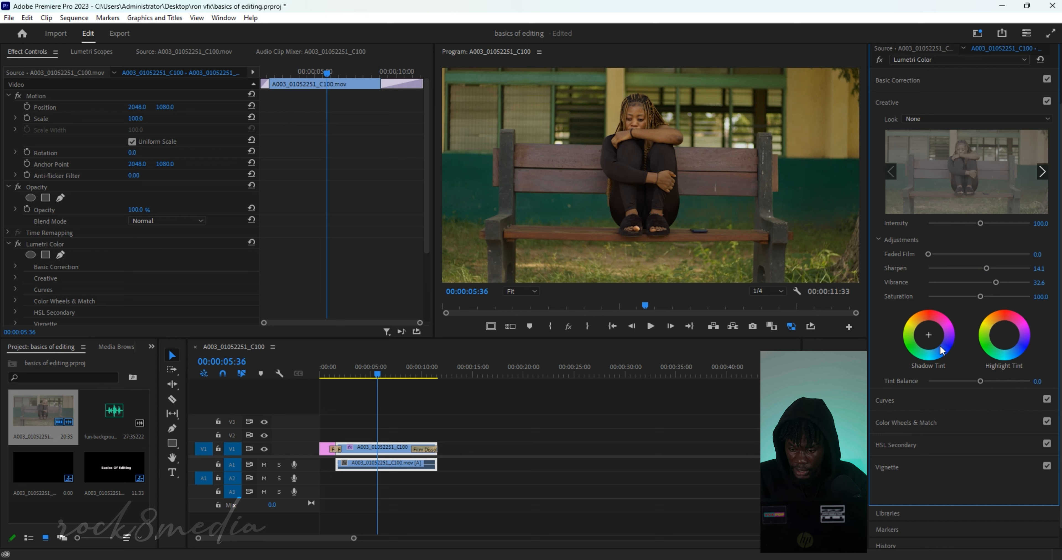
{"action": "mouse_move", "coordinate": [930, 338]}
{"action": "left_mouse_down"}
{"action": "mouse_move", "coordinate": [943, 329]}
{"action": "mouse_move", "coordinate": [931, 342]}
{"action": "mouse_move", "coordinate": [919, 337]}
{"action": "left_mouse_up"}
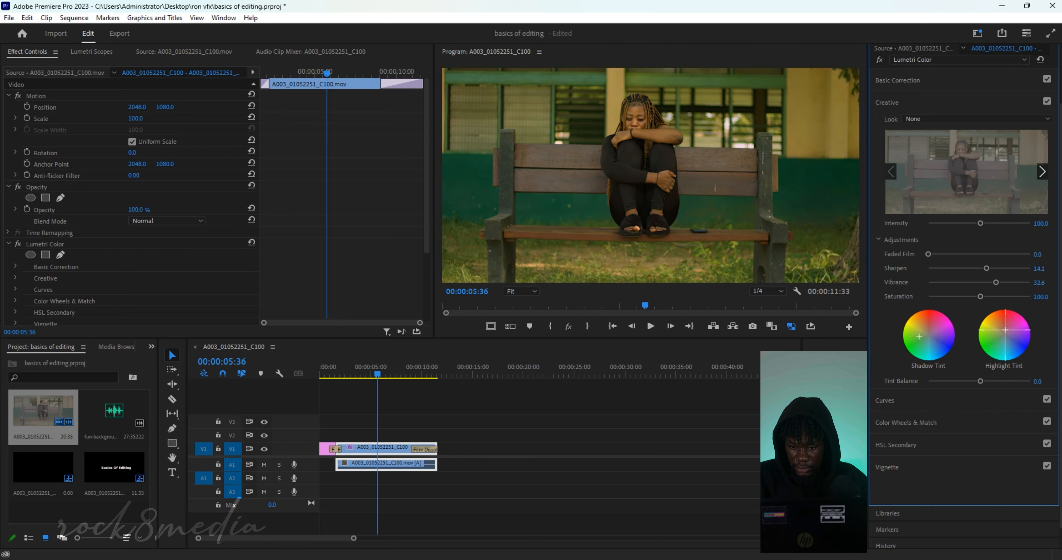
Try reshaping the clip's white RGB curve by raising its upper part and adjusting its lower part, and reset it to a straight line
{"action": "left_click", "coordinate": [950, 402]}
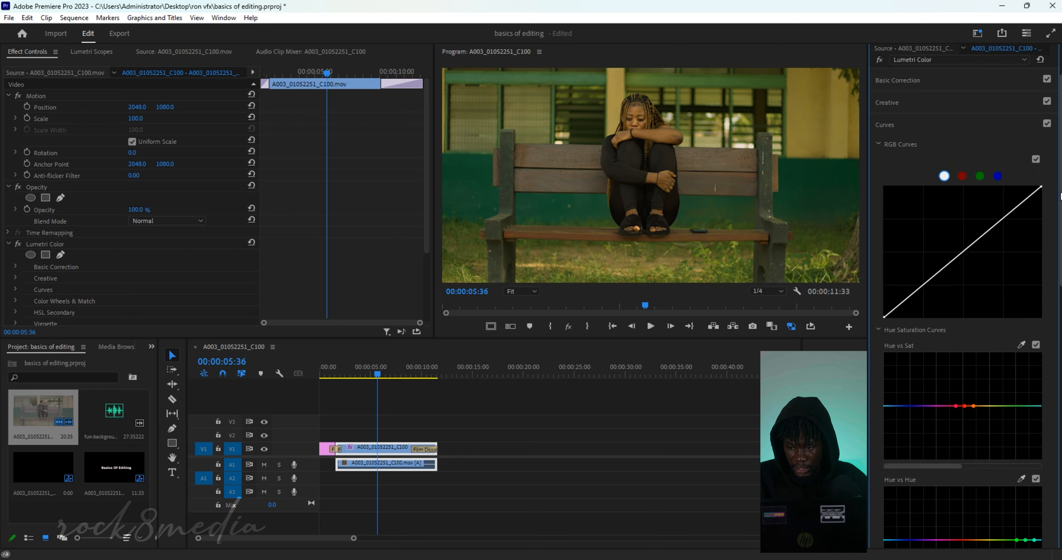
{"action": "scroll", "coordinate": [1012, 189], "scroll_direction": "down", "scroll_amount": 2}
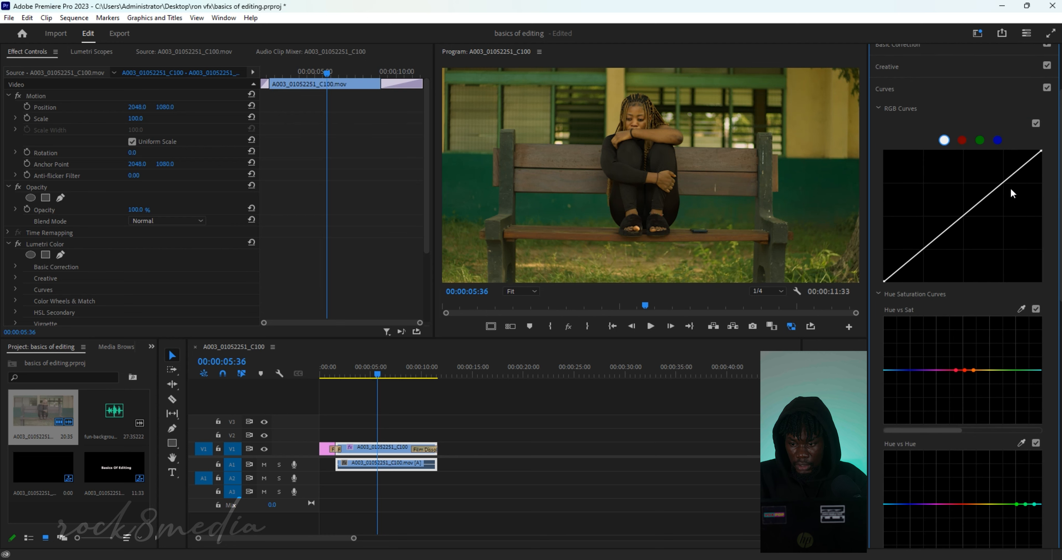
{"action": "left_click_drag", "start_coordinate": [1000, 185], "coordinate": [997, 172]}
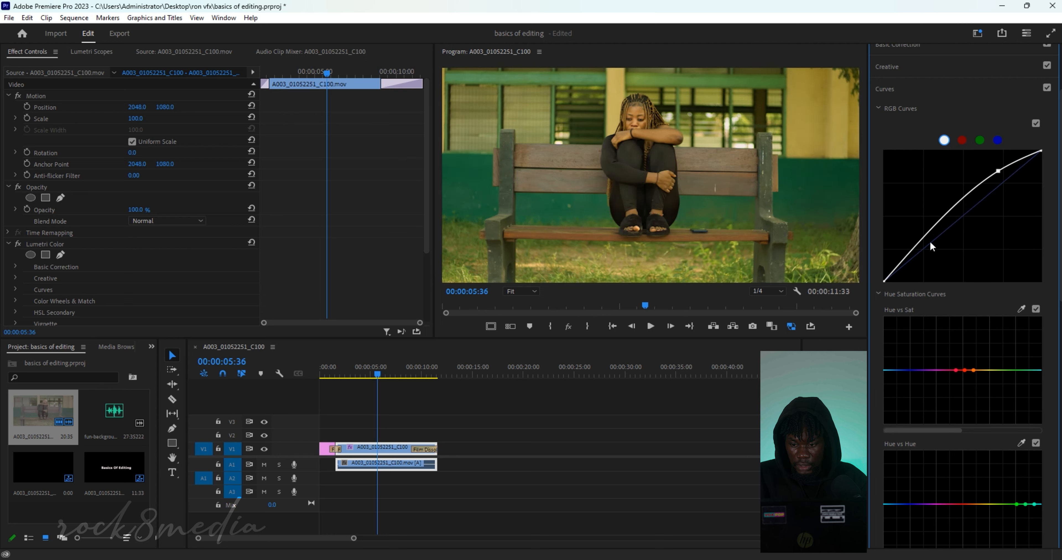
{"action": "left_click", "coordinate": [917, 244]}
{"action": "left_click_drag", "start_coordinate": [922, 247], "coordinate": [918, 250]}
{"action": "double_click", "coordinate": [917, 222]}
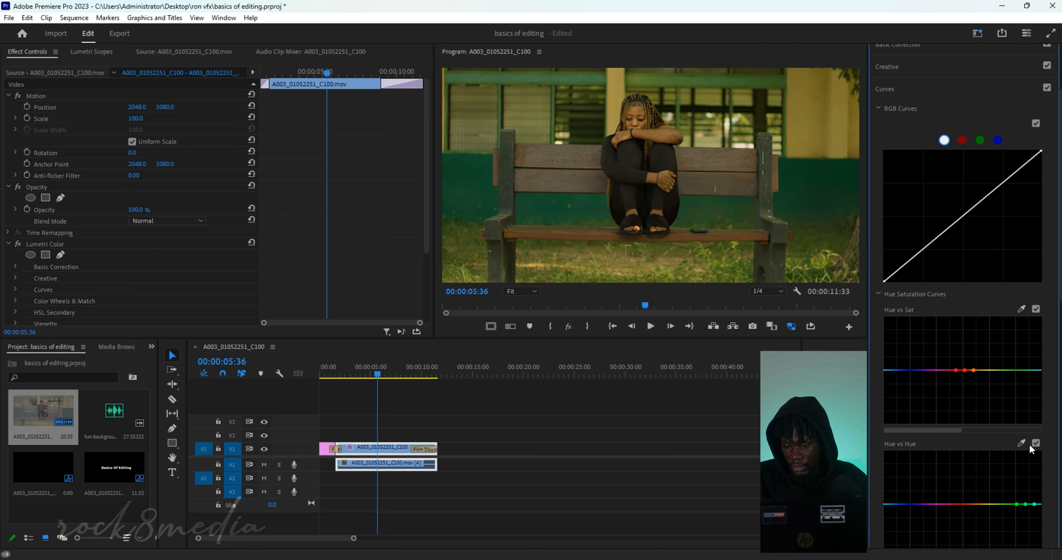
Sample the green wall for the Hue vs Hue curve, try shifting its hue, and reset the curve
{"action": "left_click", "coordinate": [1021, 444]}
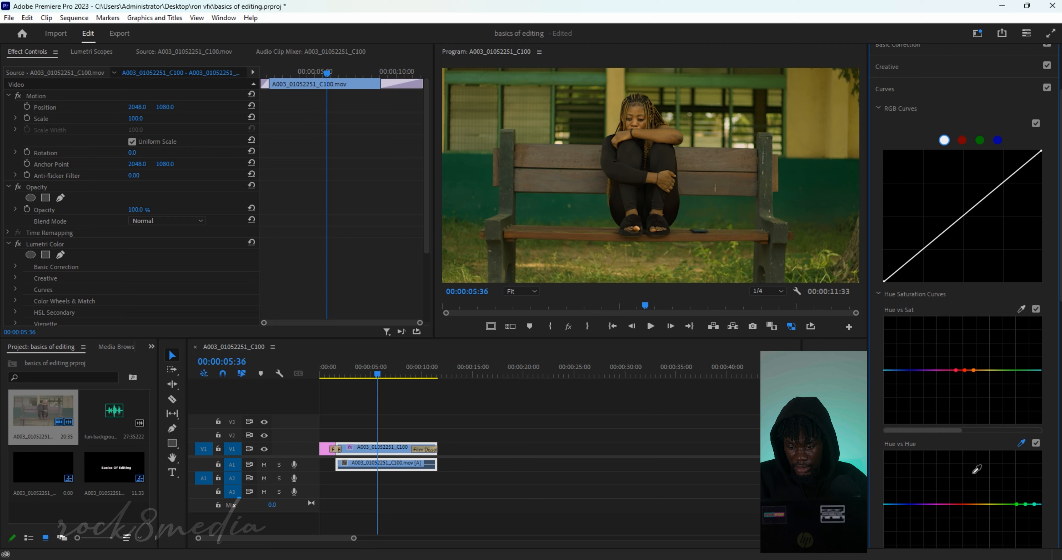
{"action": "left_click", "coordinate": [974, 477]}
{"action": "double_click", "coordinate": [973, 477]}
{"action": "left_click", "coordinate": [1021, 444]}
{"action": "left_click", "coordinate": [800, 178]}
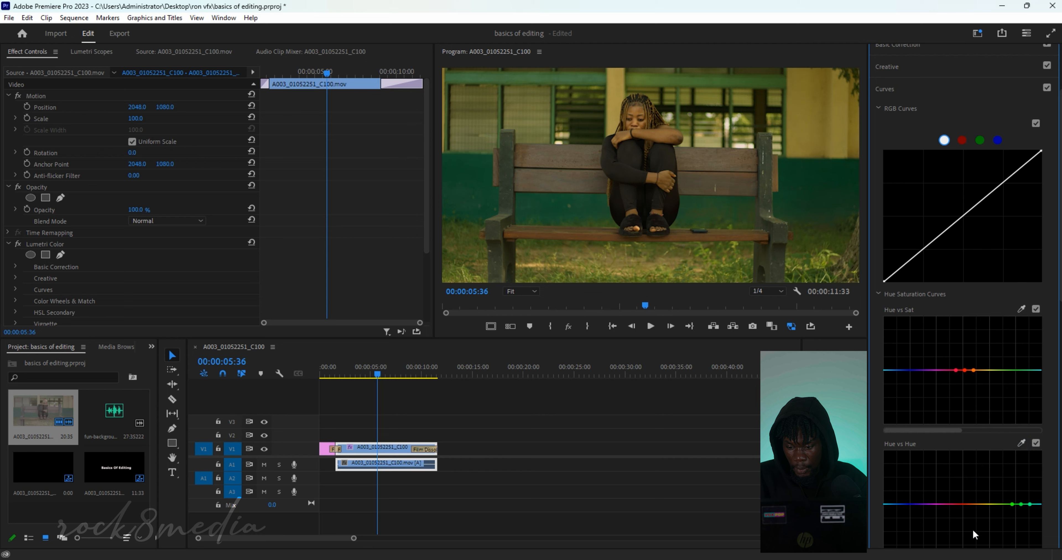
{"action": "left_click_drag", "start_coordinate": [1021, 504], "coordinate": [1035, 528]}
{"action": "double_click", "coordinate": [985, 488]}
{"action": "left_click", "coordinate": [955, 92]}
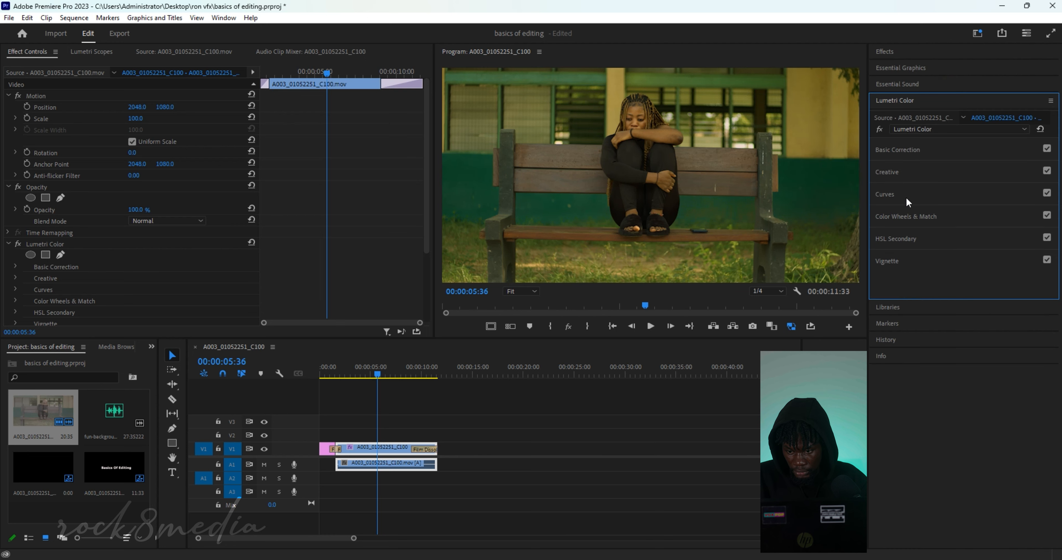
View the HSL Secondary settings, and give the video clip a vignette with amount -1.3 and midpoint 50.5
{"action": "left_click", "coordinate": [901, 239]}
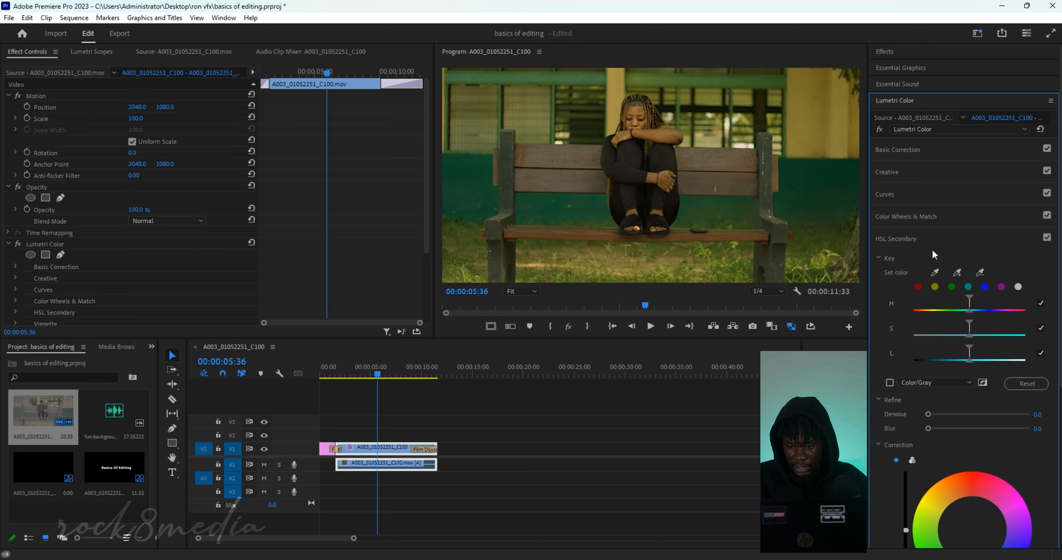
{"action": "left_click", "coordinate": [936, 240]}
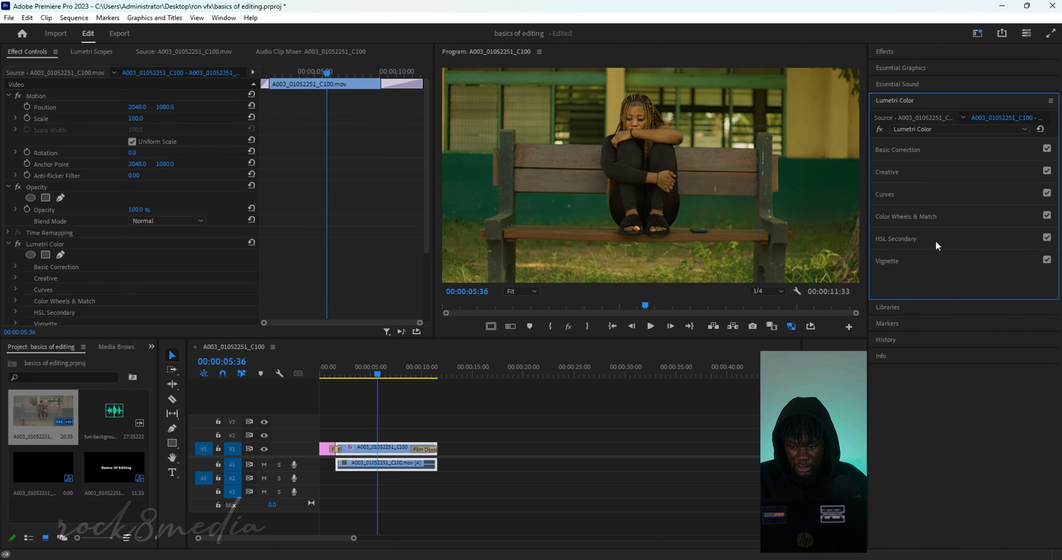
{"action": "left_click", "coordinate": [901, 266]}
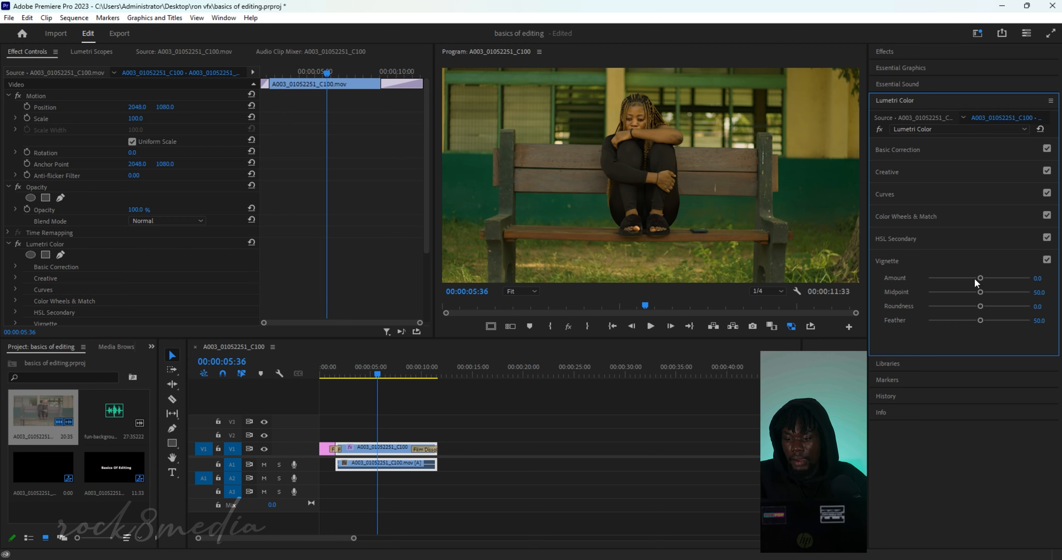
{"action": "left_click_drag", "start_coordinate": [980, 278], "coordinate": [959, 290]}
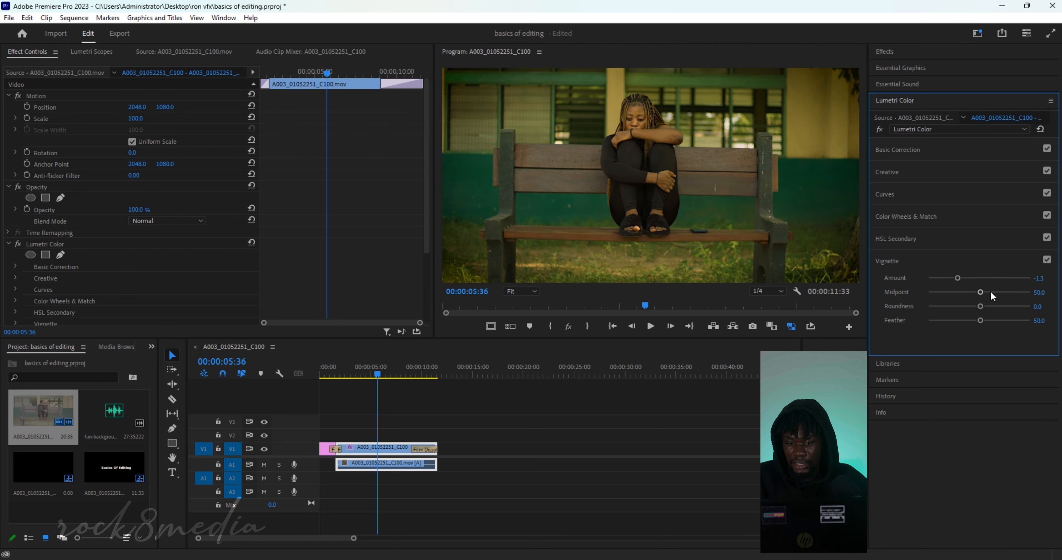
{"action": "mouse_move", "coordinate": [983, 291]}
{"action": "left_mouse_down"}
{"action": "mouse_move", "coordinate": [966, 305]}
{"action": "mouse_move", "coordinate": [978, 303]}
{"action": "left_mouse_up"}
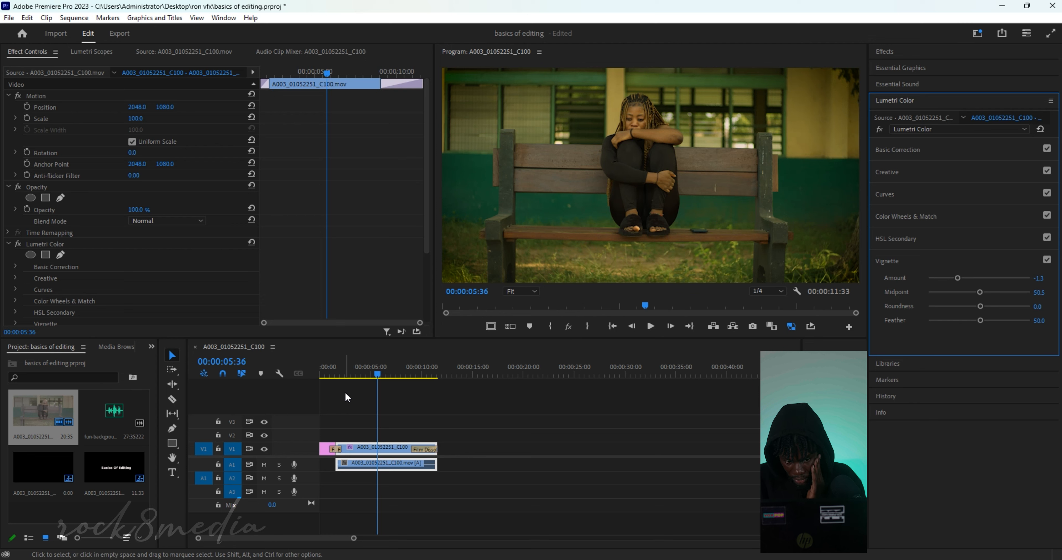
{"action": "left_click", "coordinate": [421, 403]}
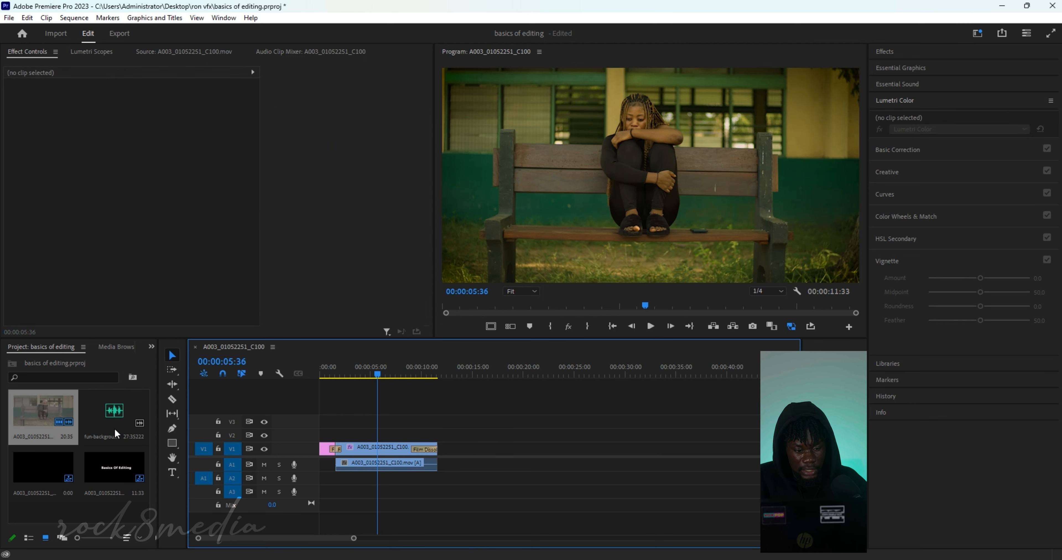
Place the fun-background hip-hop music at the start of audio track A2 and play the sequence from the beginning past the video's end
{"action": "left_click", "coordinate": [109, 421]}
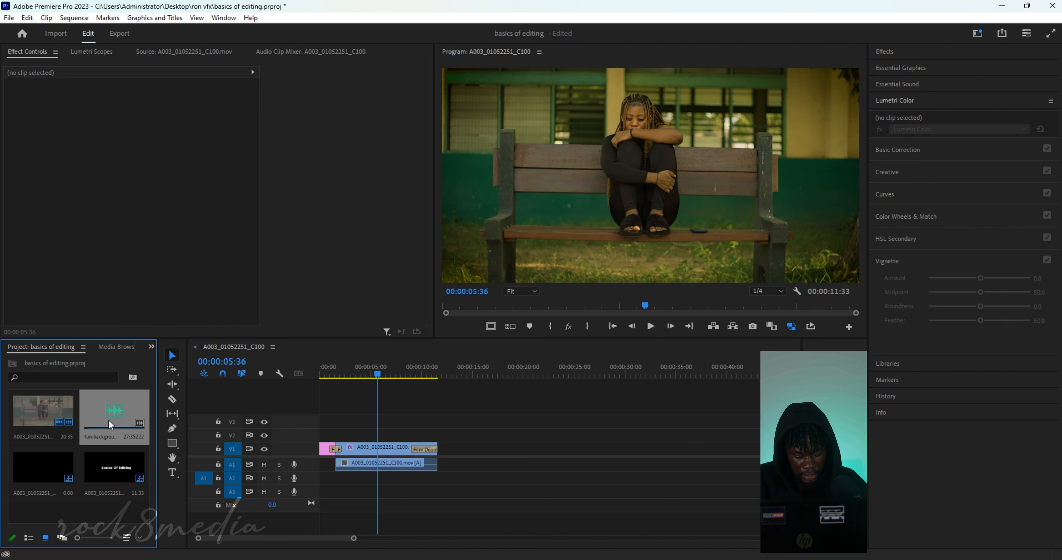
{"action": "left_click_drag", "start_coordinate": [109, 420], "coordinate": [304, 478]}
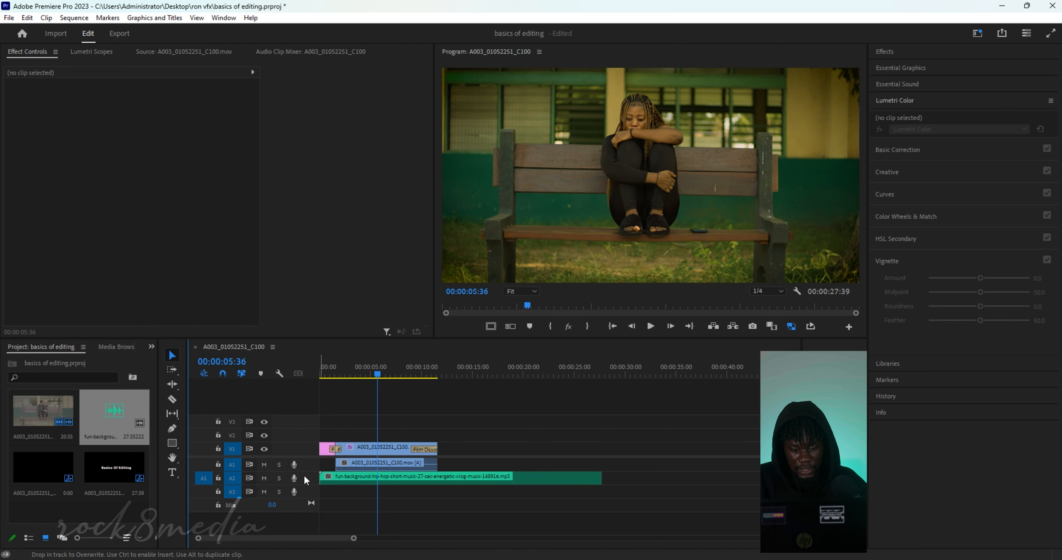
{"action": "left_click", "coordinate": [379, 373]}
{"action": "key", "text": "Home"}
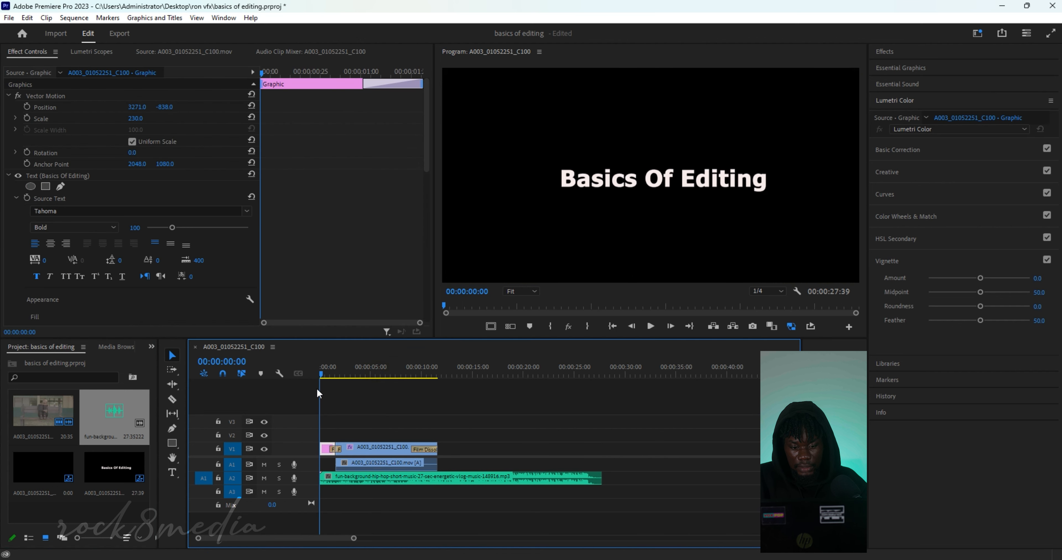
{"action": "key", "text": "space"}
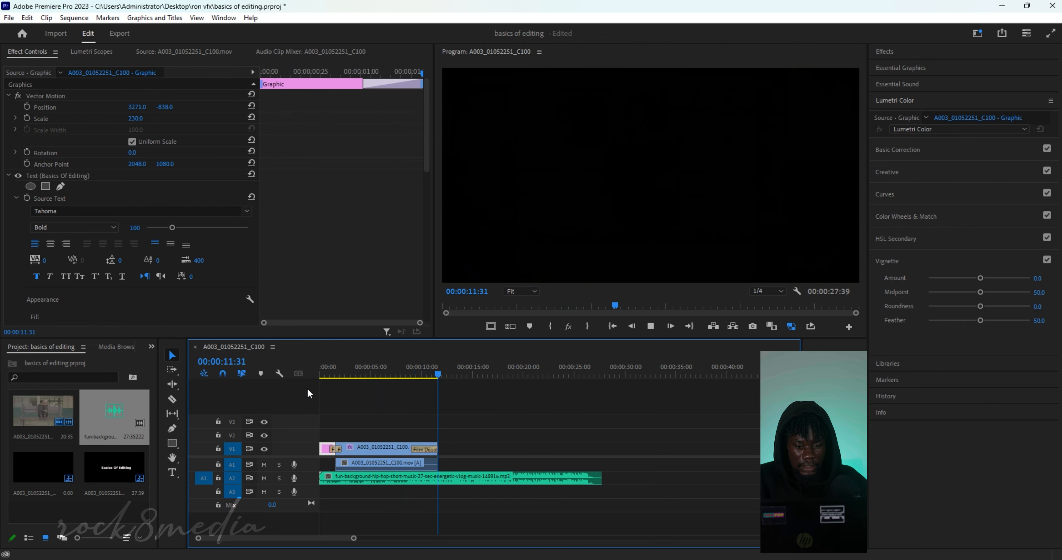
{"action": "key", "text": "space"}
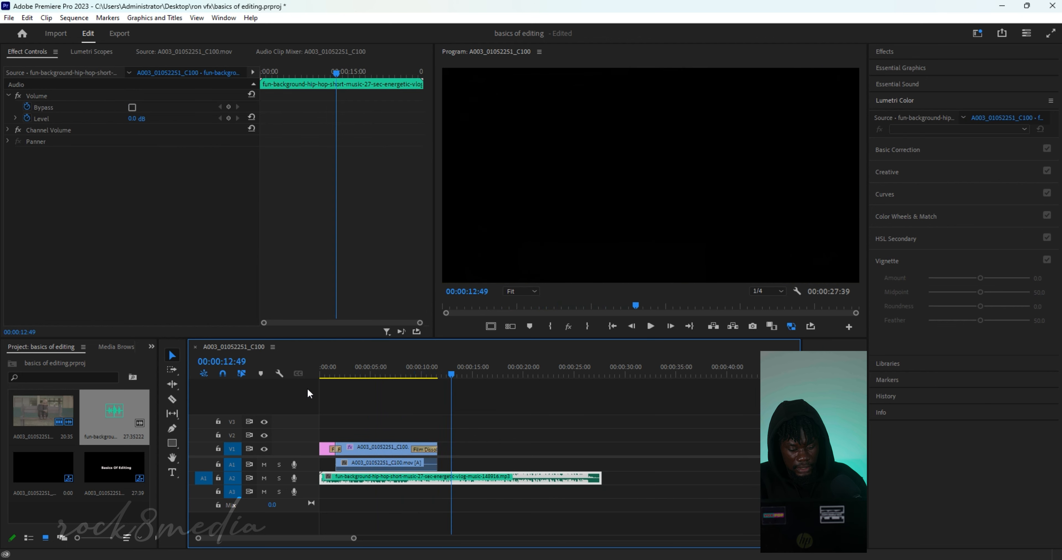
Cut the background music on A2 where the video clip ends and delete the excess part
{"action": "left_click", "coordinate": [172, 399]}
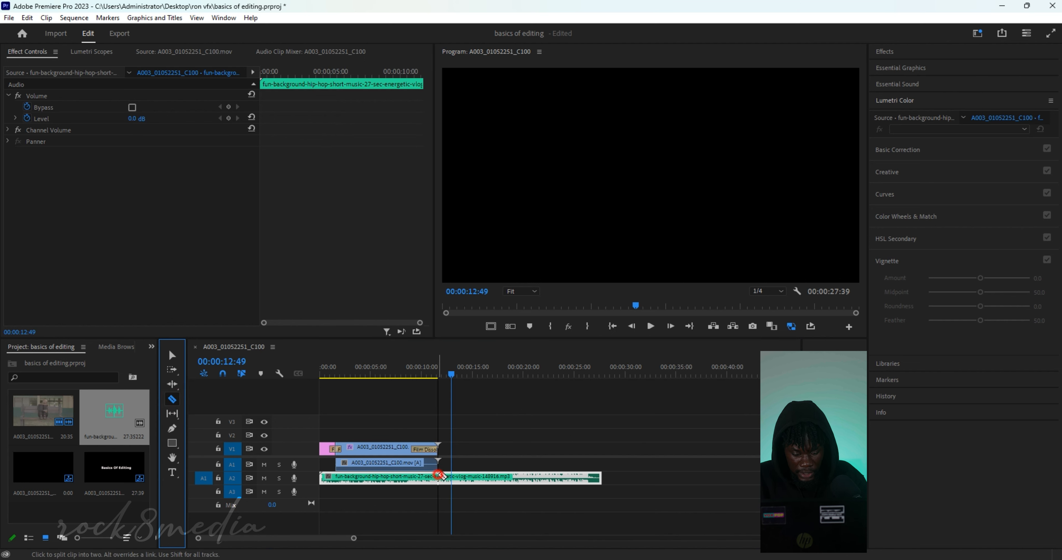
{"action": "left_click", "coordinate": [438, 478]}
{"action": "key", "text": "v"}
{"action": "left_click", "coordinate": [475, 480]}
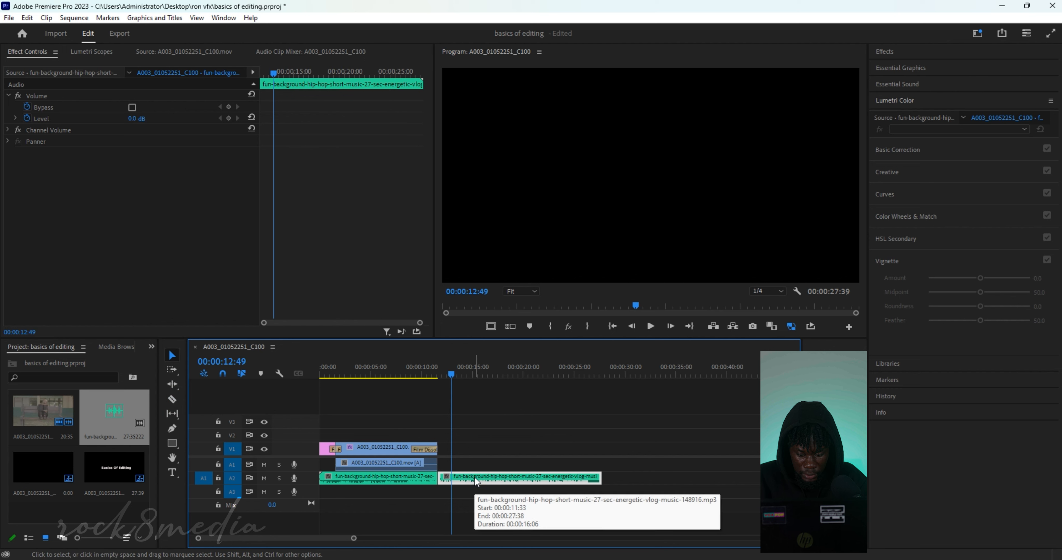
{"action": "key", "text": "Delete"}
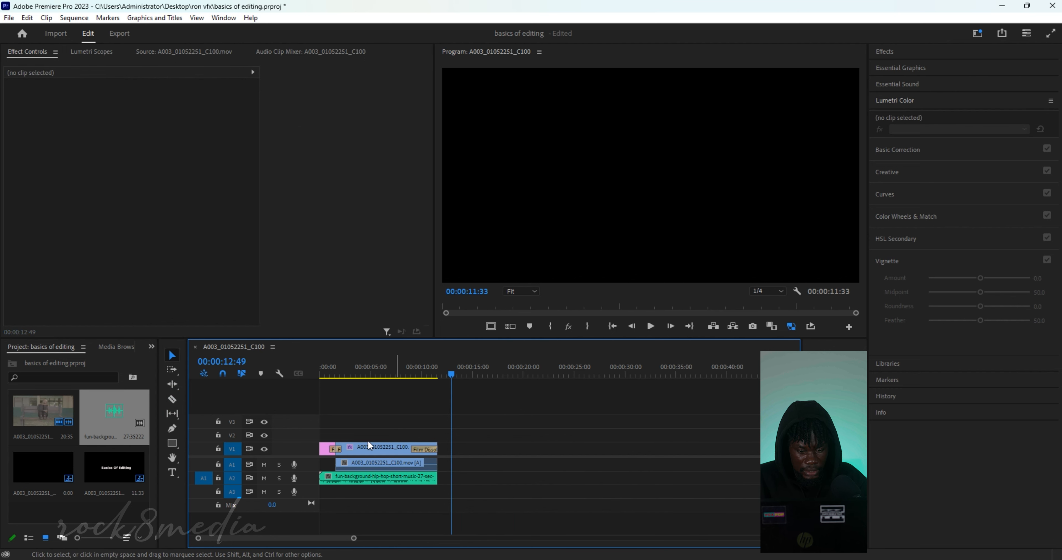
Save the project and review the whole sequence with its music, returning to the start
{"action": "left_click_drag", "start_coordinate": [388, 365], "coordinate": [313, 380]}
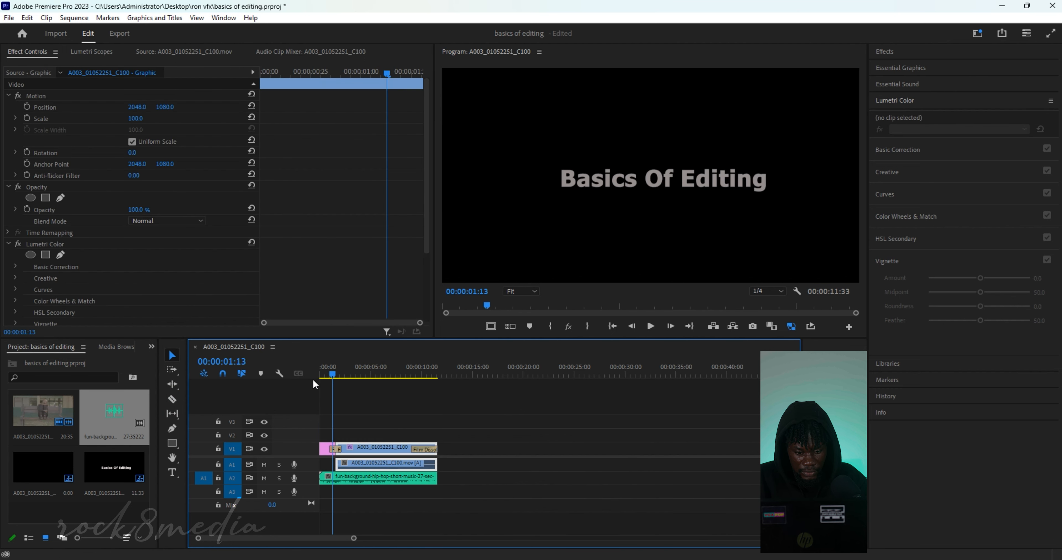
{"action": "key", "text": "ctrl+s"}
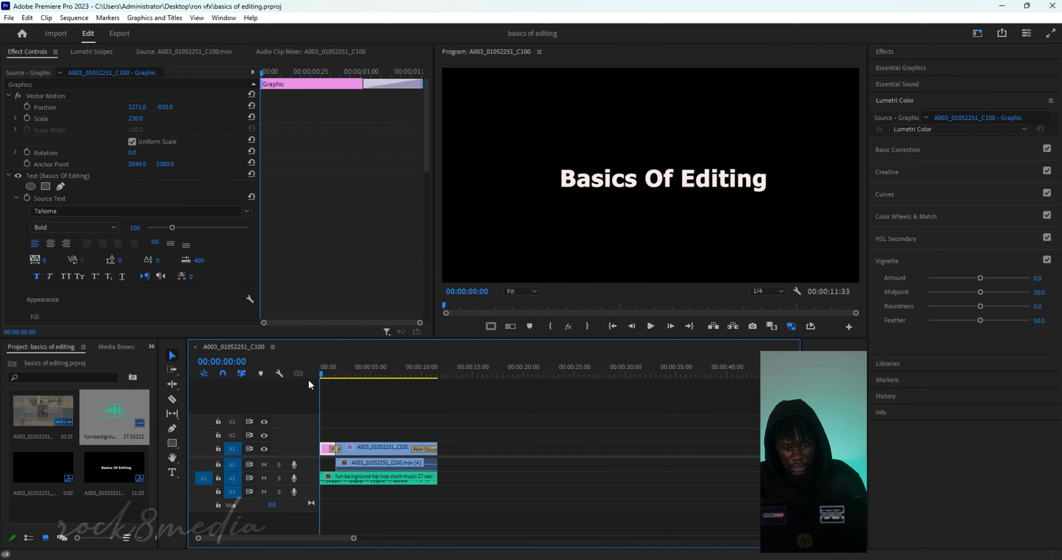
{"action": "left_click_drag", "start_coordinate": [326, 376], "coordinate": [399, 410]}
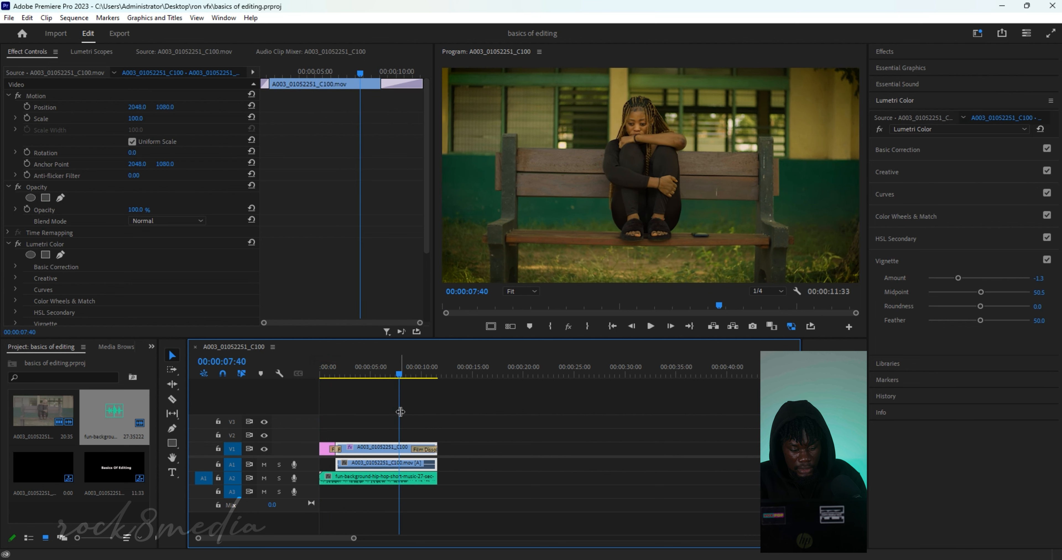
{"action": "left_click_drag", "start_coordinate": [400, 371], "coordinate": [333, 396]}
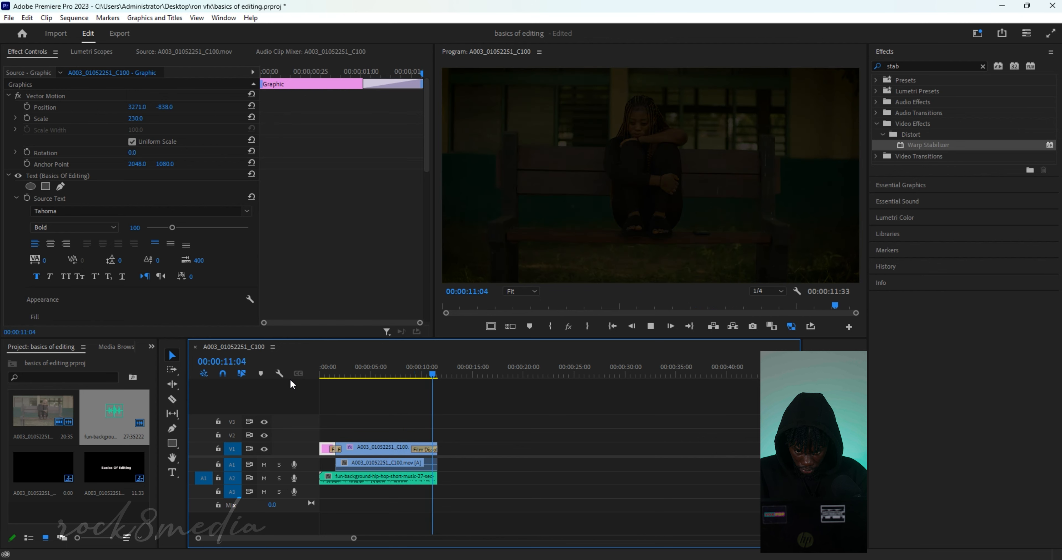
{"action": "left_click", "coordinate": [392, 375]}
{"action": "left_click_drag", "start_coordinate": [392, 376], "coordinate": [306, 379]}
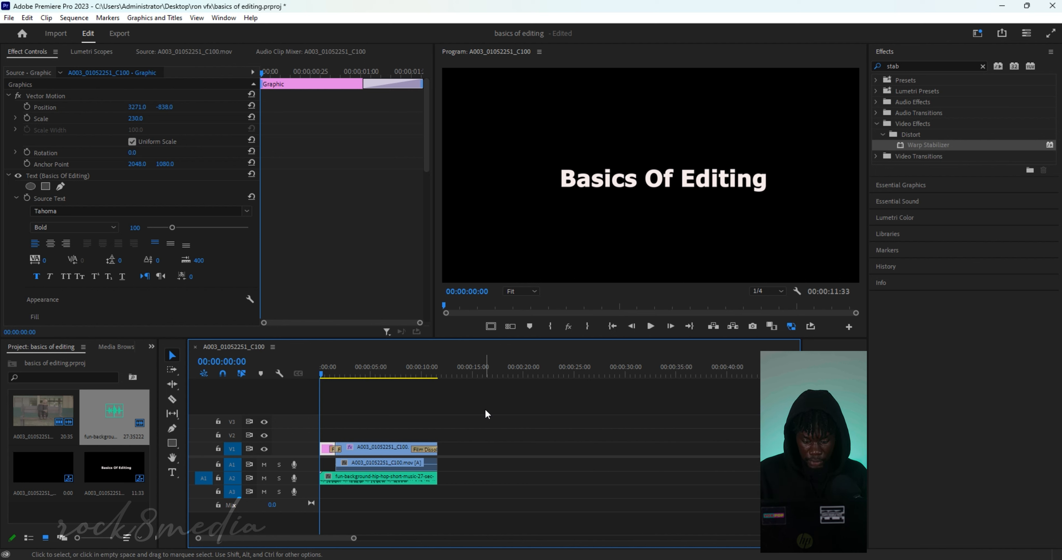
{"action": "key", "text": "equal"}
{"action": "key", "text": "equal"}
{"action": "key", "text": "equal"}
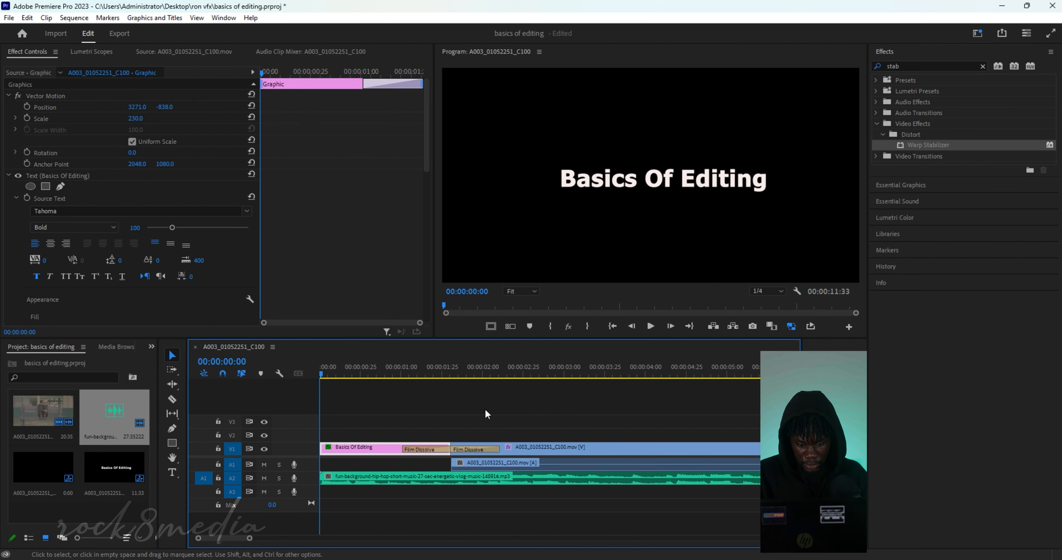
{"action": "key", "text": "minus"}
{"action": "key", "text": "minus"}
{"action": "key", "text": "minus"}
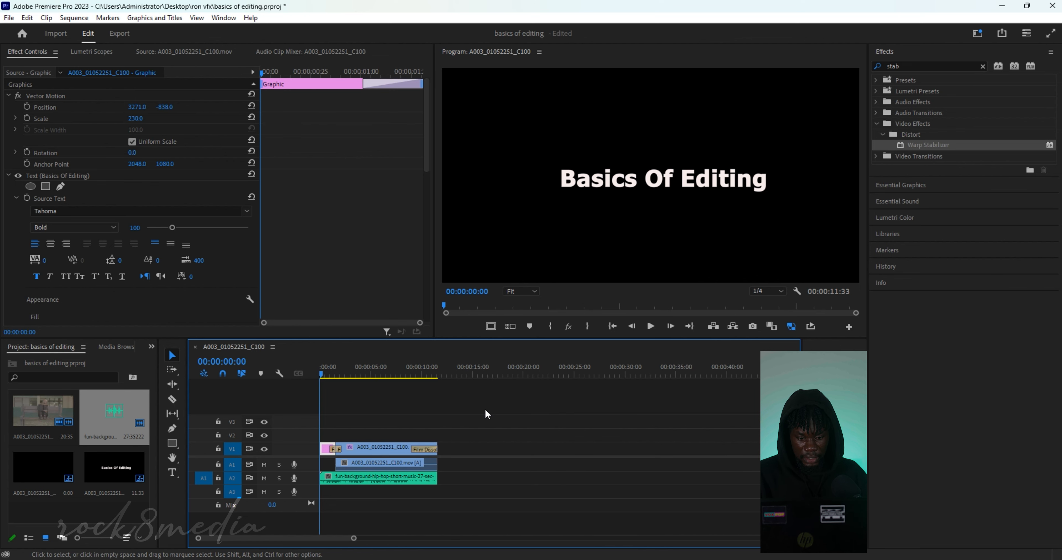
Preview the edit from about 00:00:05:17, first in a maximized Program monitor and in full-screen playback to the end
{"action": "left_click_drag", "start_coordinate": [374, 366], "coordinate": [353, 362]}
{"action": "left_click", "coordinate": [374, 366]}
{"action": "left_click", "coordinate": [645, 148]}
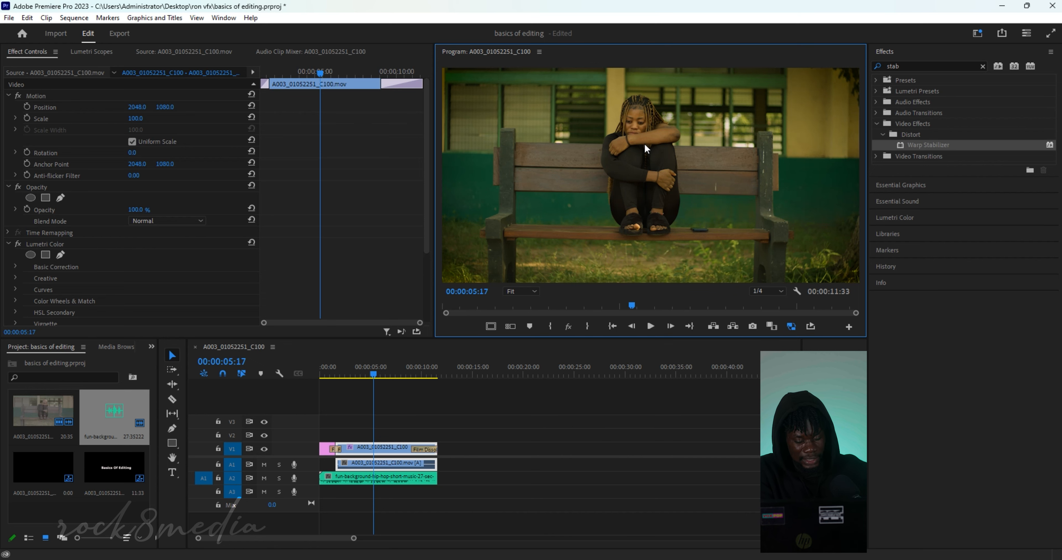
{"action": "key", "text": "grave"}
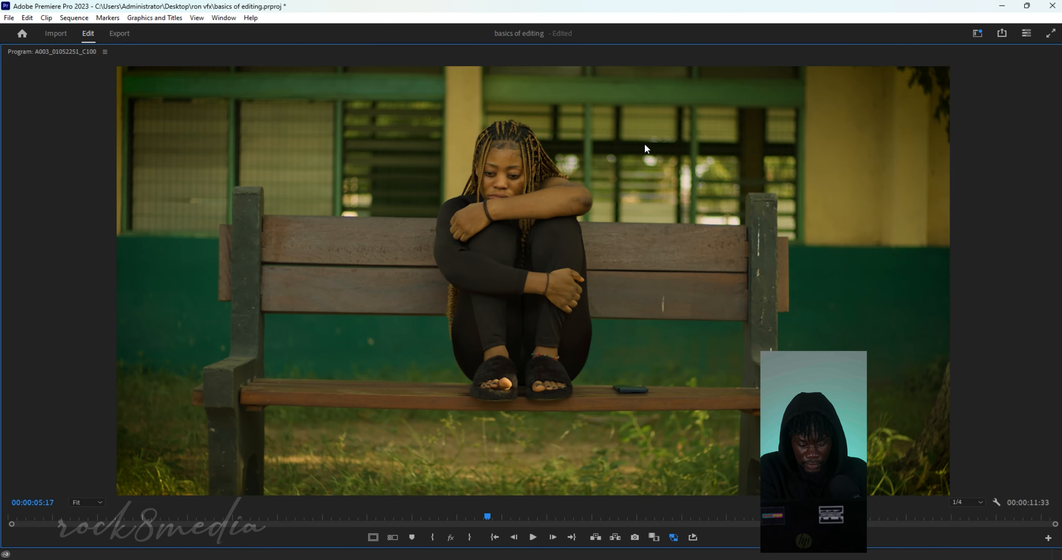
{"action": "key", "text": "grave"}
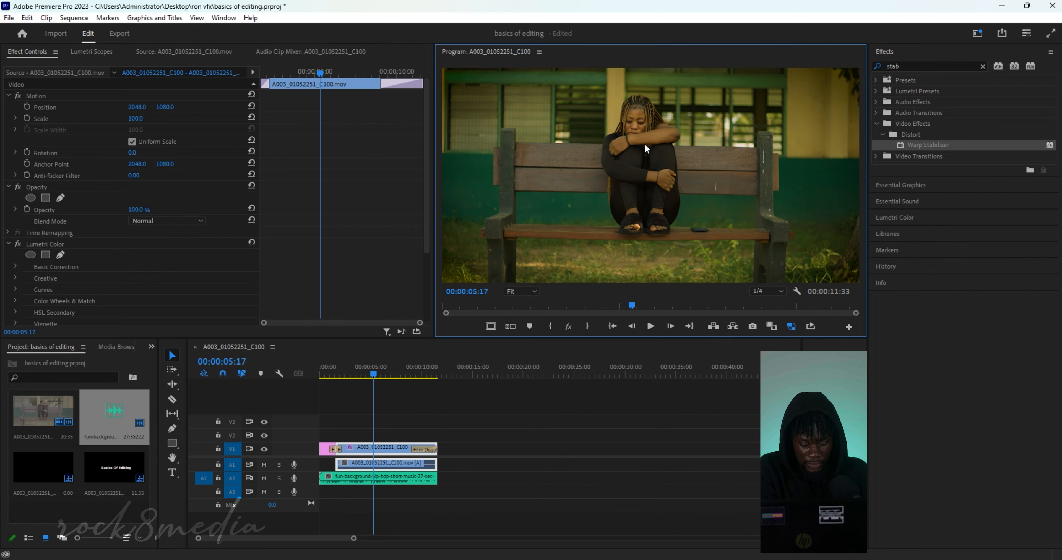
{"action": "key", "text": "ctrl+grave"}
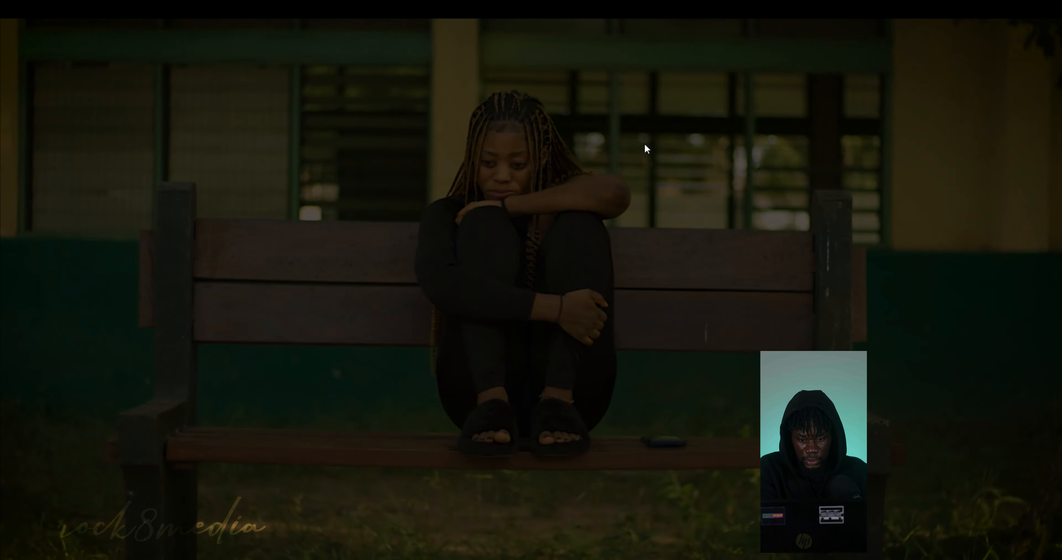
{"action": "key", "text": "Escape"}
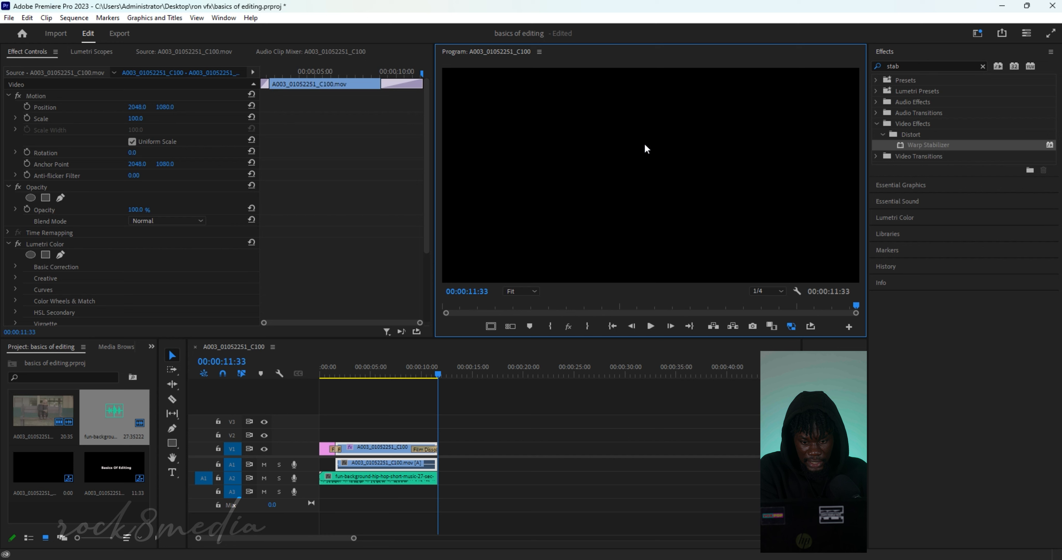
Save the project at the sequence start, move the playhead to 00:00:04:32, and deselect all clips
{"action": "key", "text": "Home"}
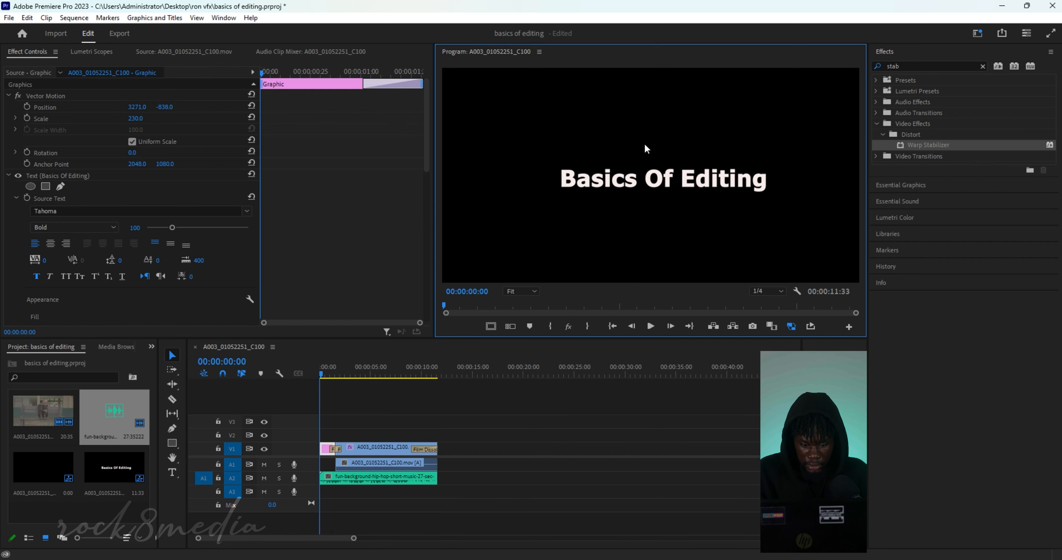
{"action": "key", "text": "ctrl+s"}
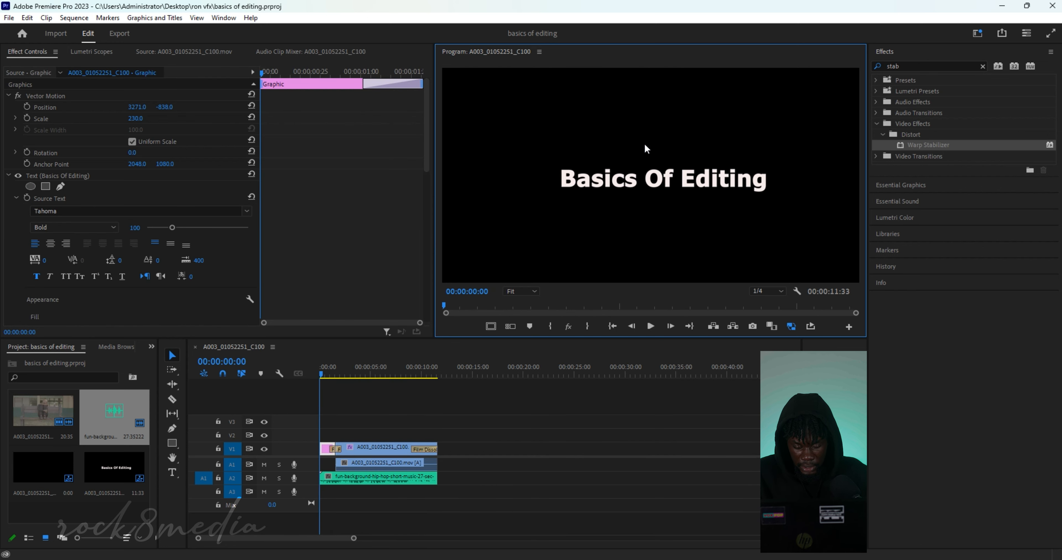
{"action": "left_click", "coordinate": [367, 359]}
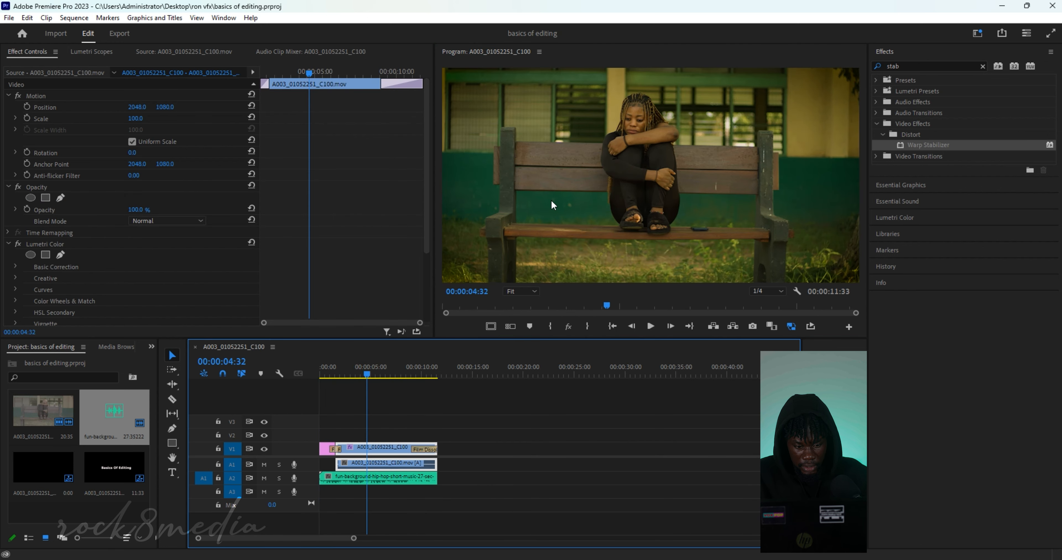
{"action": "left_click", "coordinate": [566, 202]}
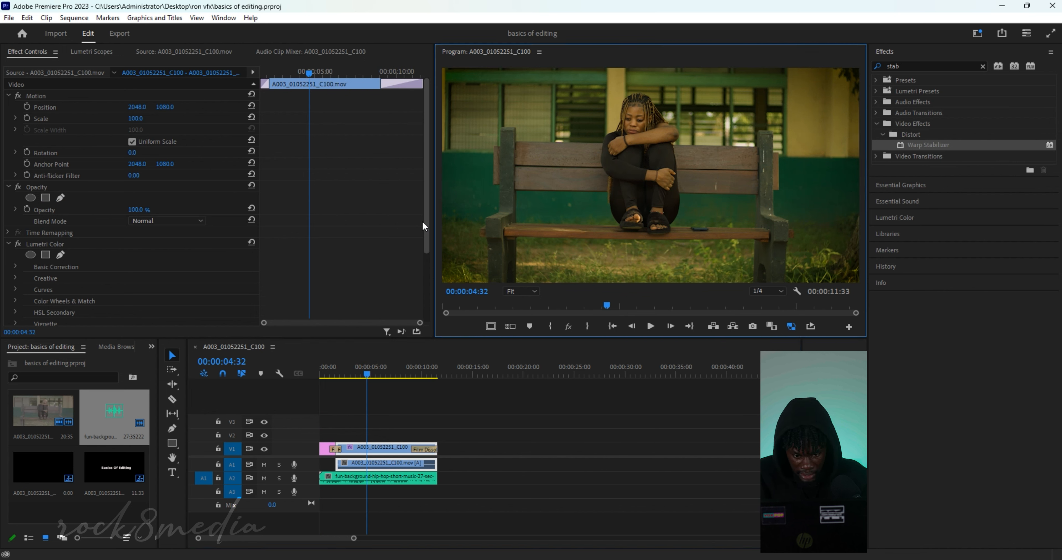
{"action": "left_click", "coordinate": [449, 426]}
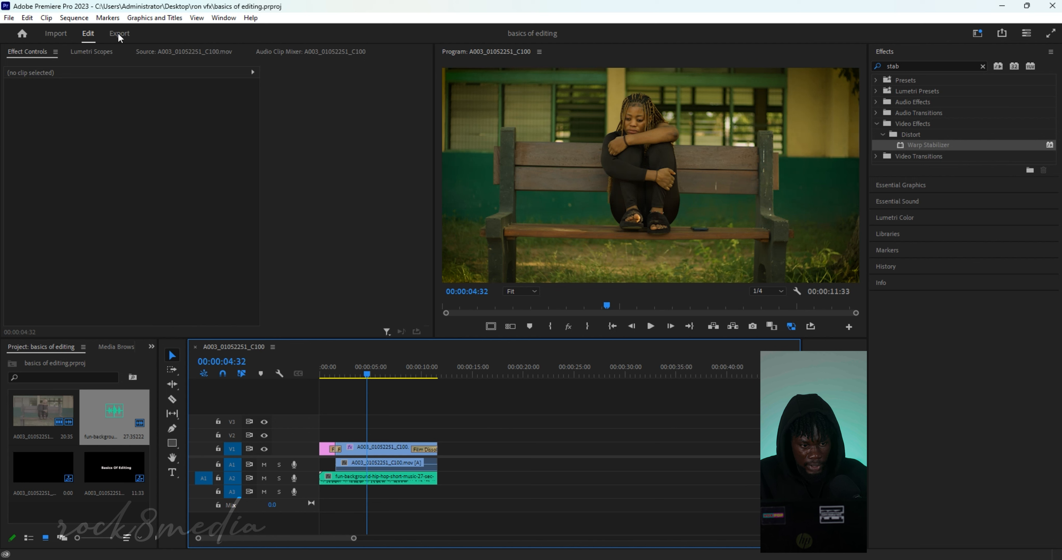
{"action": "left_click", "coordinate": [9, 18]}
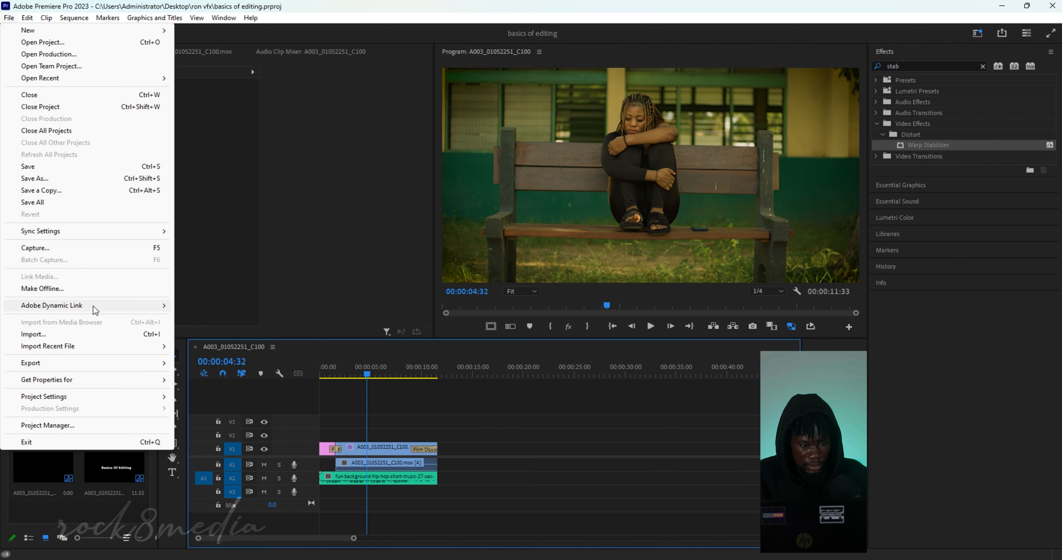
{"action": "mouse_move", "coordinate": [73, 369]}
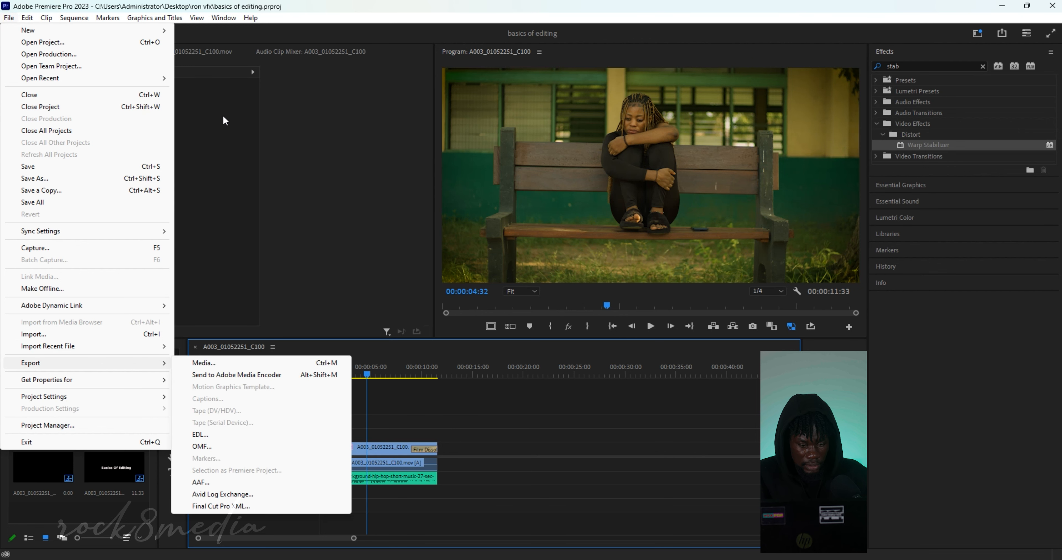
{"action": "left_click", "coordinate": [420, 398]}
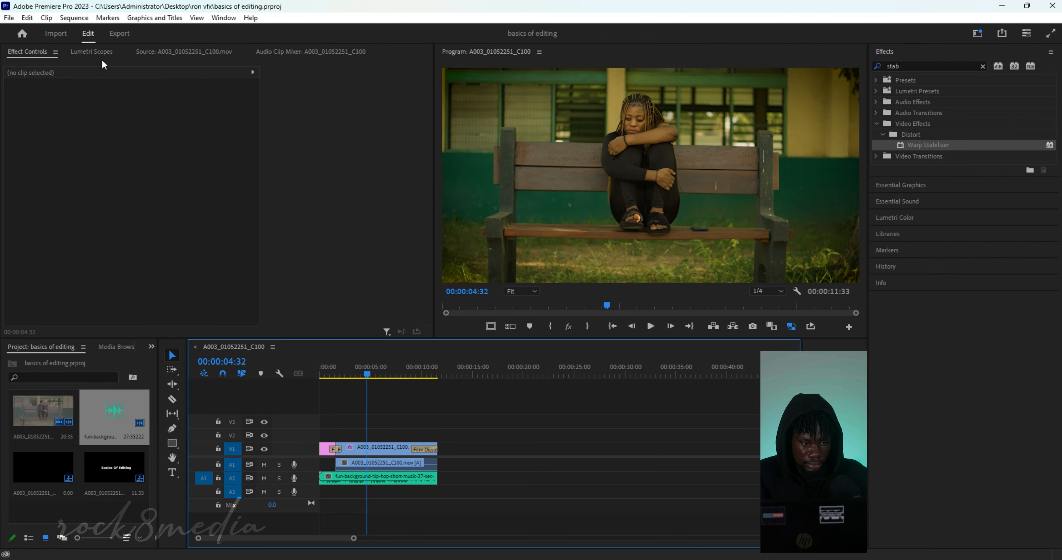
Open the export settings for the sequence and name the output file 101
{"action": "left_click", "coordinate": [120, 36]}
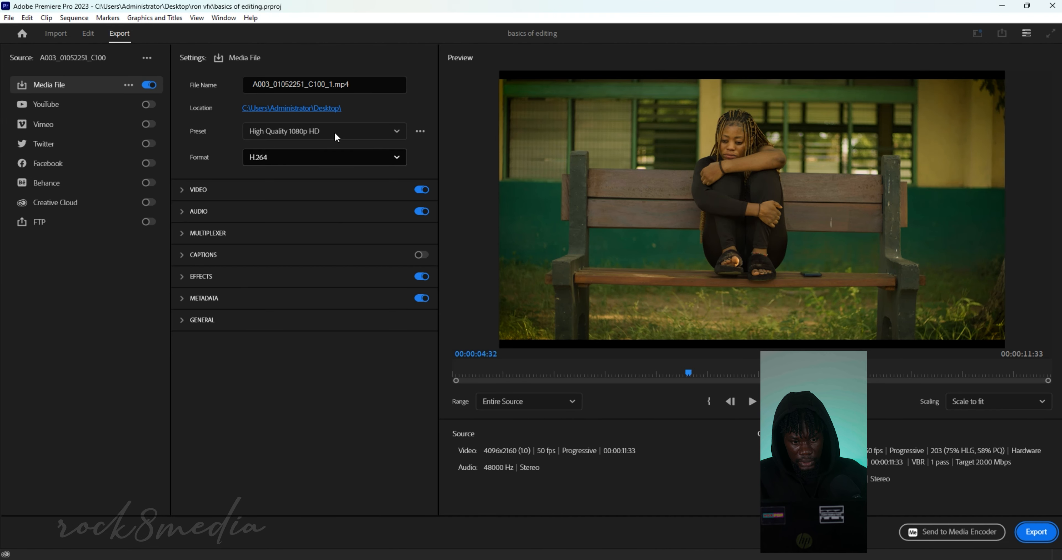
{"action": "left_click_drag", "start_coordinate": [374, 84], "coordinate": [225, 74]}
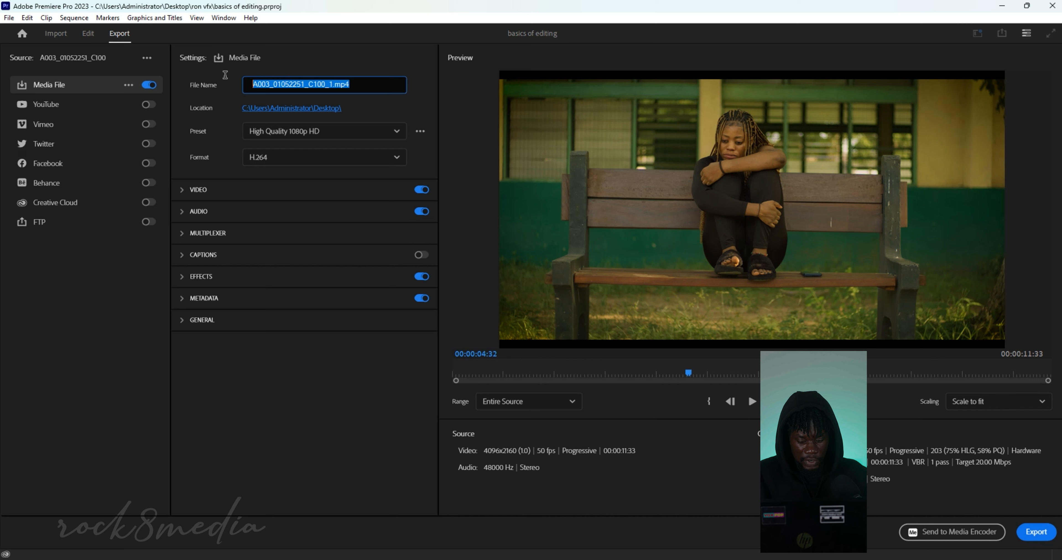
{"action": "type", "text": "n"}
{"action": "key", "text": "BackSpace"}
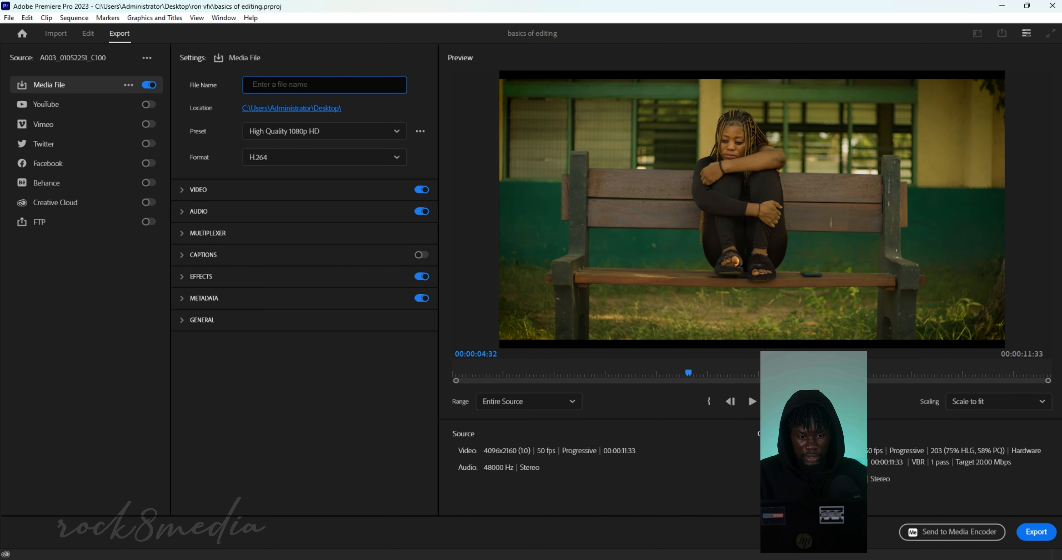
{"action": "type", "text": "l01"}
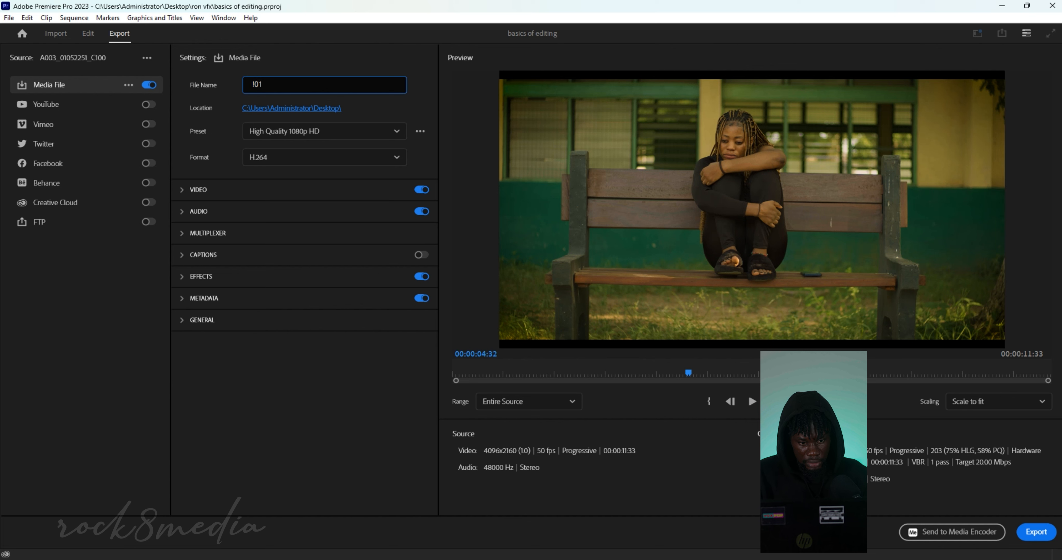
{"action": "key", "text": "BackSpace"}
{"action": "type", "text": "010"}
{"action": "key", "text": "BackSpace"}
{"action": "key", "text": "BackSpace"}
{"action": "key", "text": "BackSpace"}
{"action": "type", "text": "1"}
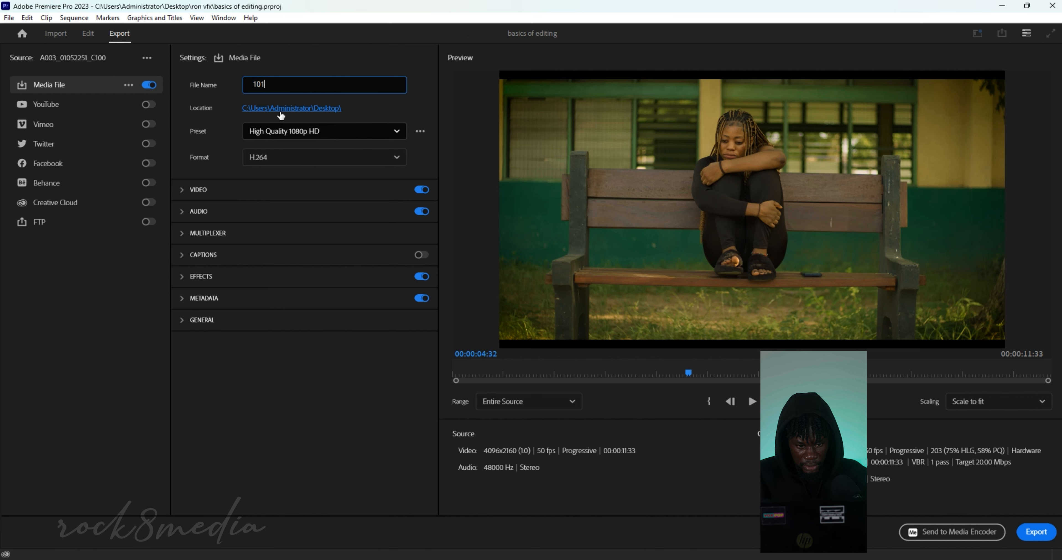
Set the export location to the Tuts folder in Documents, keeping the file name 101.mp4
{"action": "left_click", "coordinate": [293, 110]}
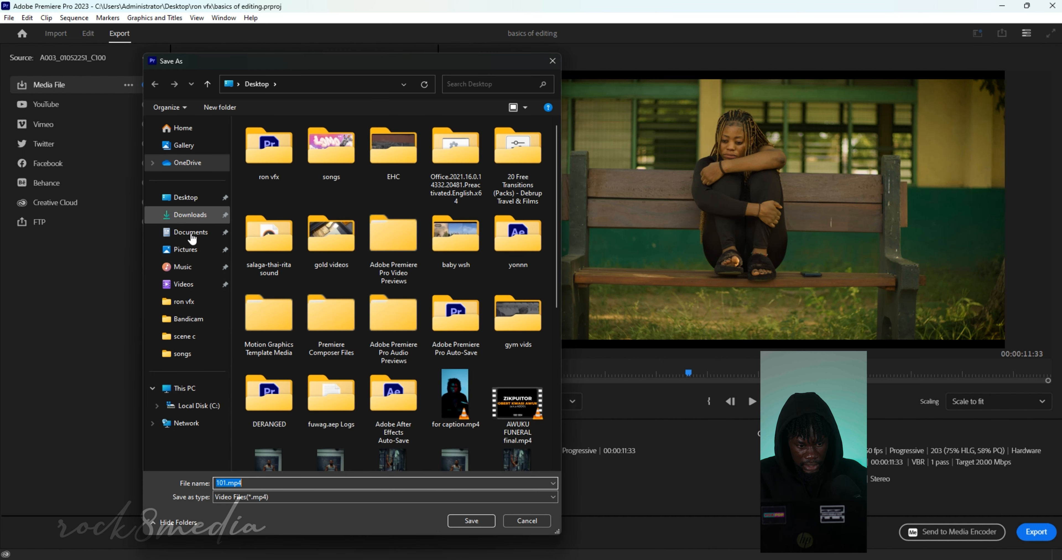
{"action": "left_click", "coordinate": [191, 234]}
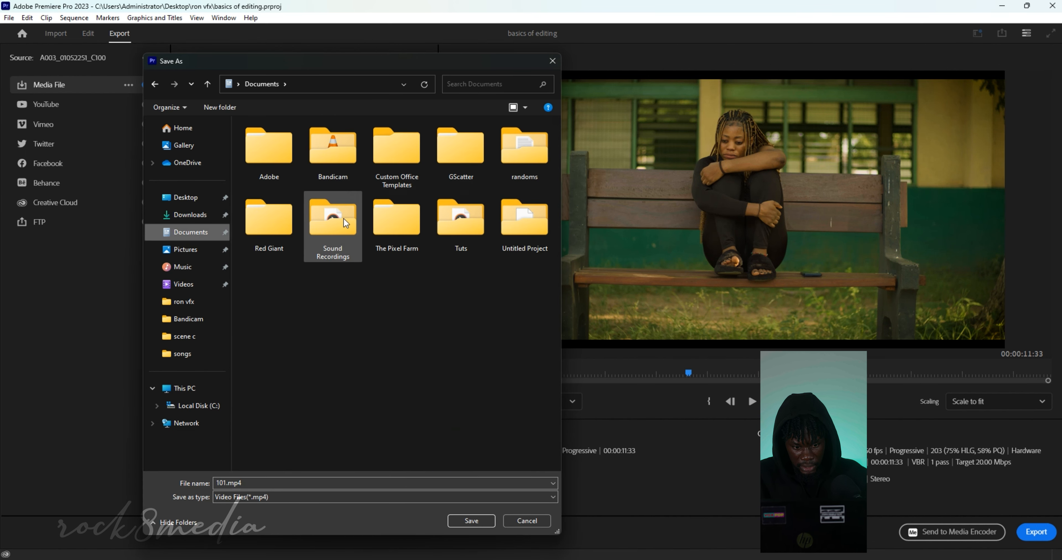
{"action": "left_click", "coordinate": [476, 218]}
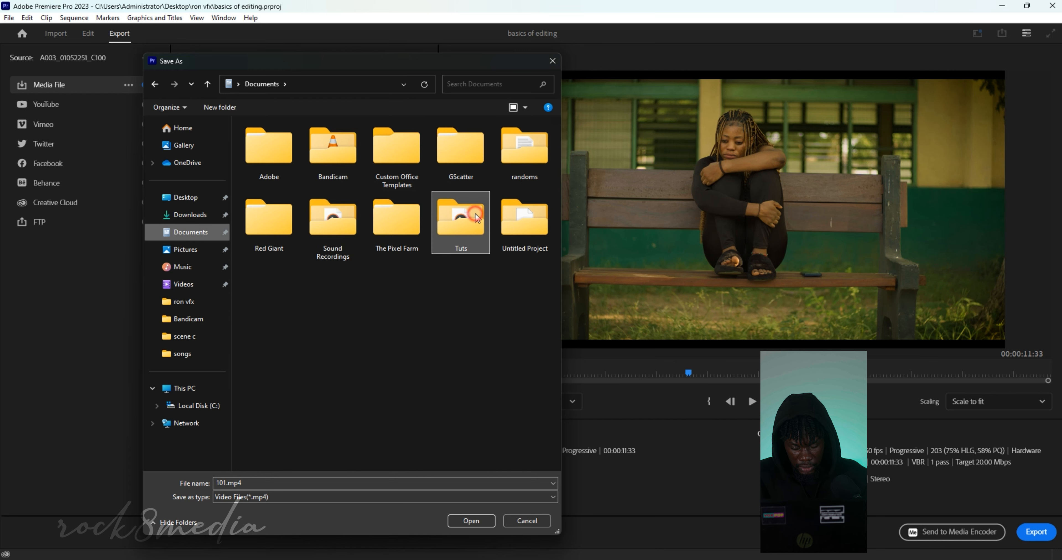
{"action": "double_click", "coordinate": [477, 218]}
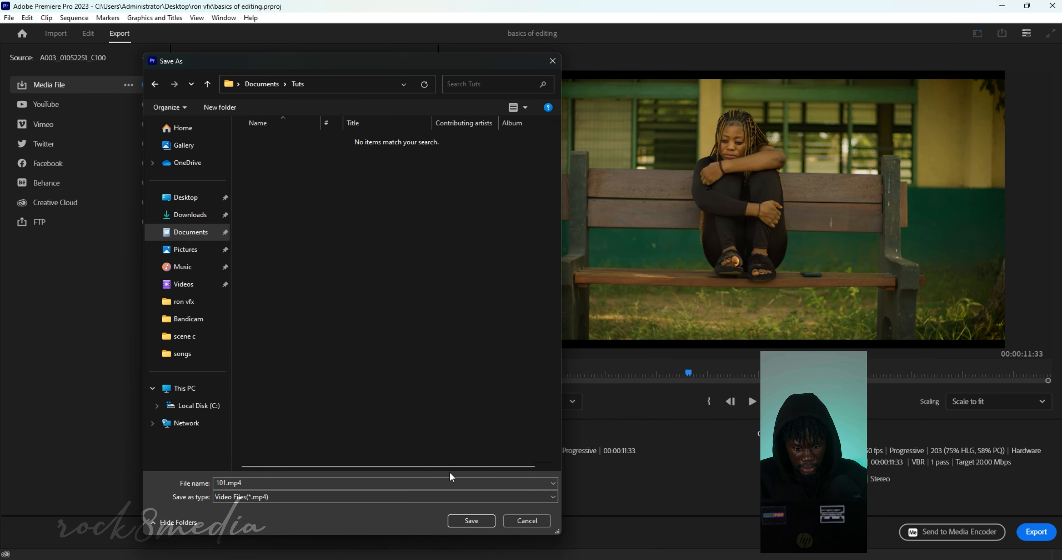
{"action": "left_click", "coordinate": [472, 521]}
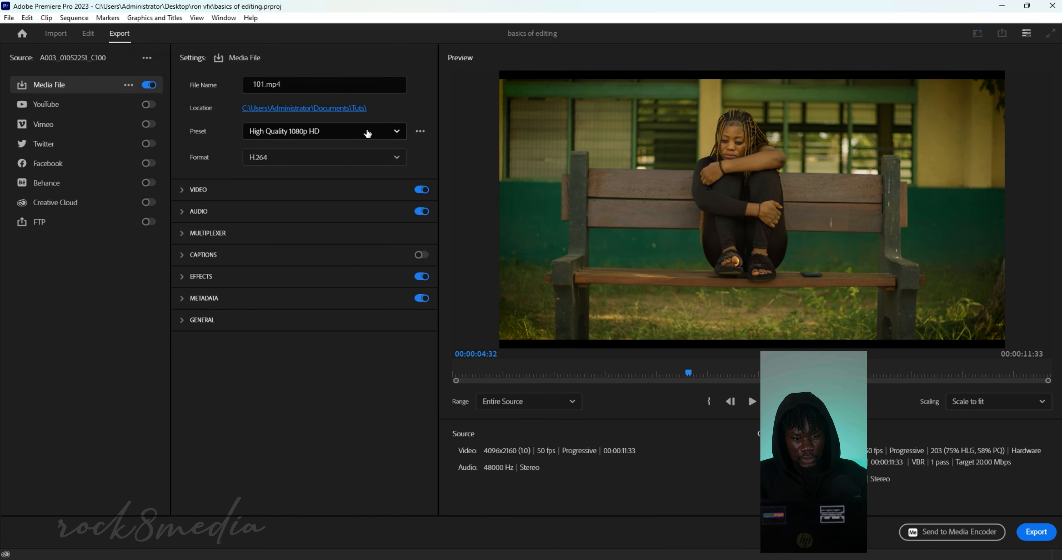
Check the available export formats, keep H.264, and choose the High Quality 2160p 4K preset
{"action": "left_click", "coordinate": [349, 163]}
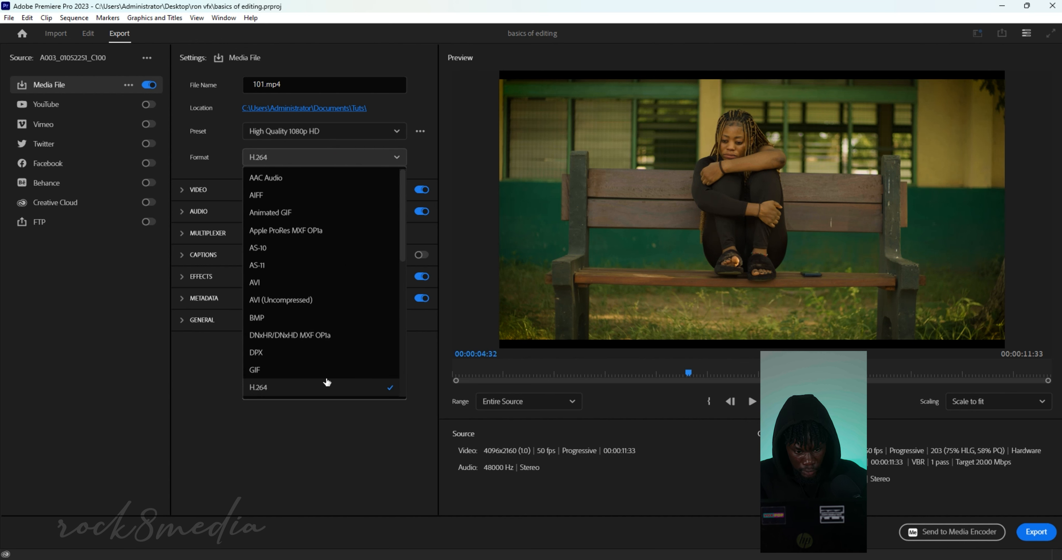
{"action": "left_click_drag", "start_coordinate": [403, 212], "coordinate": [405, 254]}
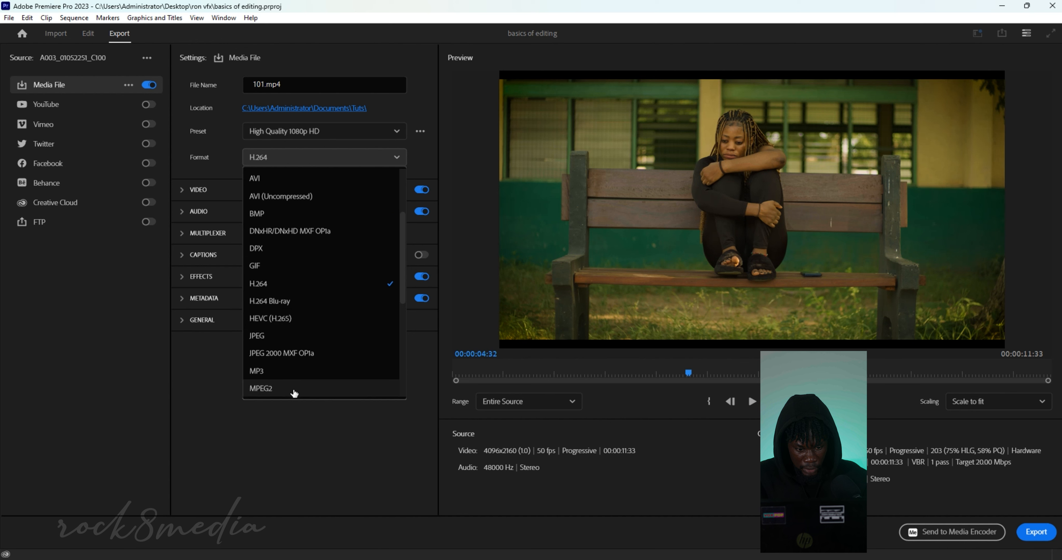
{"action": "left_click", "coordinate": [331, 155]}
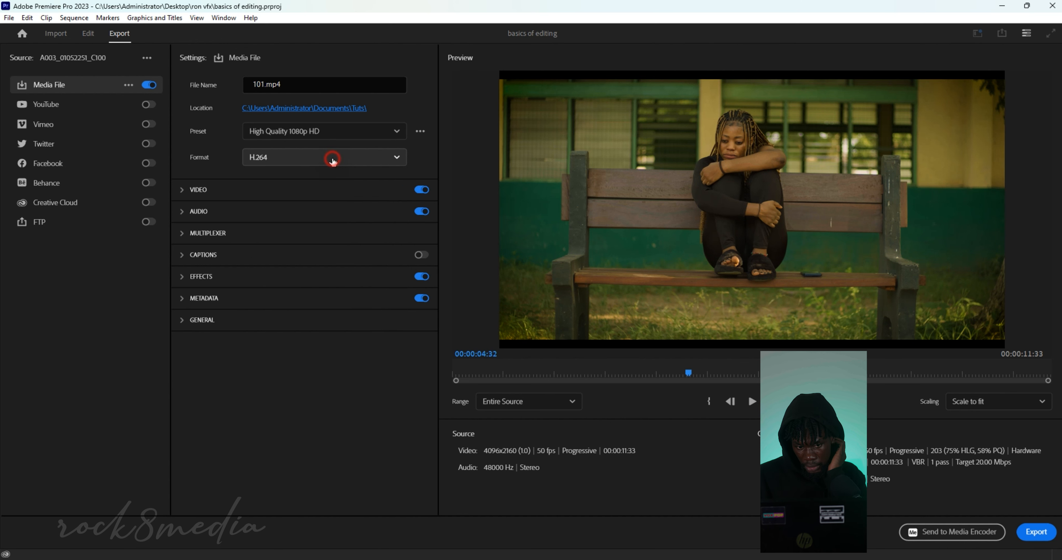
{"action": "left_click", "coordinate": [341, 131]}
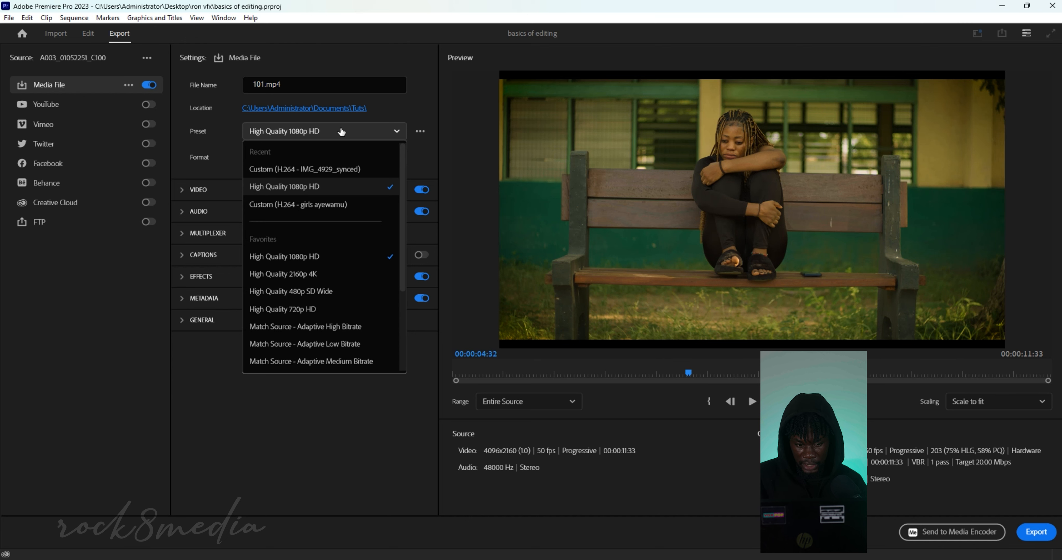
{"action": "left_click", "coordinate": [302, 275]}
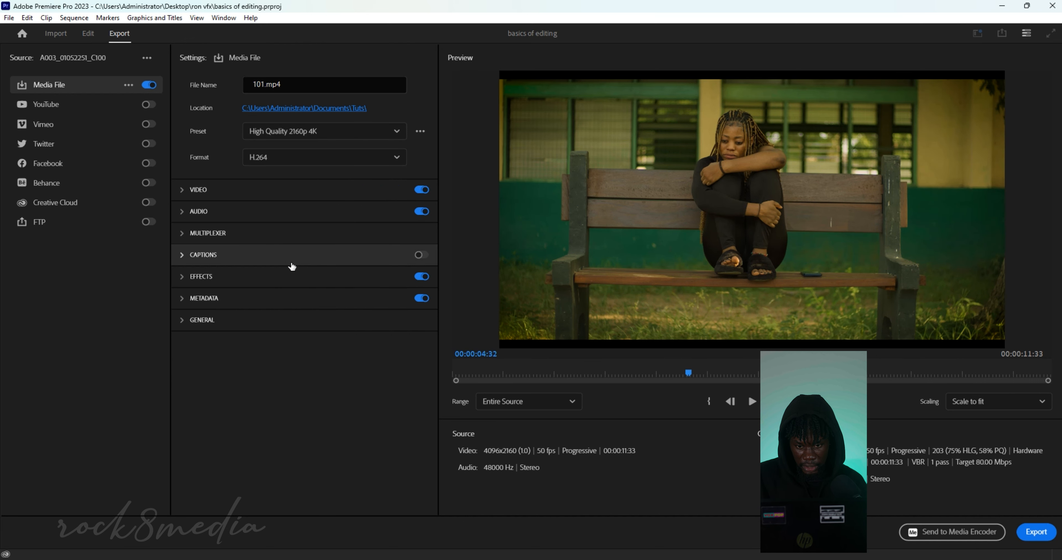
Set the frame size in the export's video settings to 4K (4096 x 2160)
{"action": "left_click", "coordinate": [183, 192]}
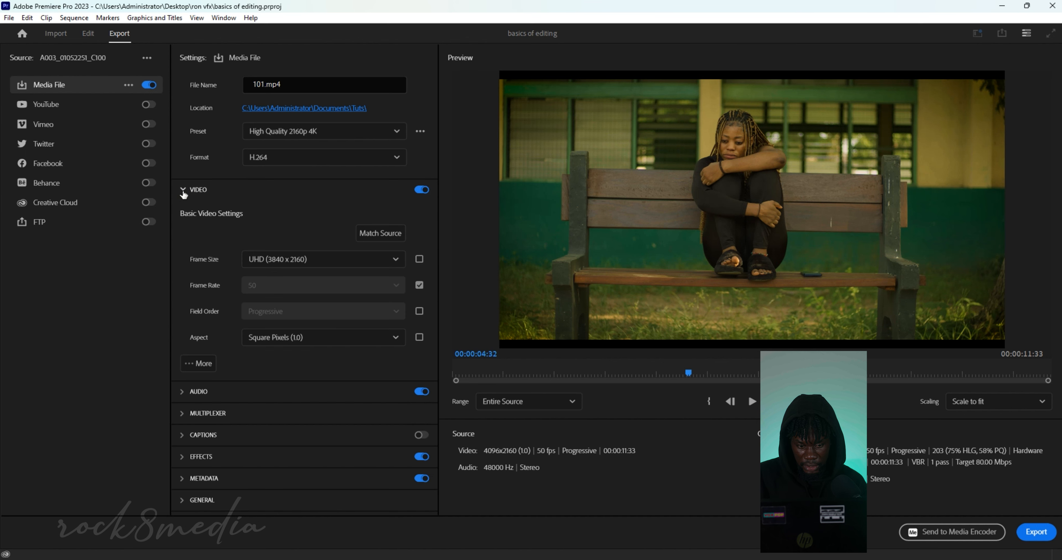
{"action": "left_click", "coordinate": [318, 260]}
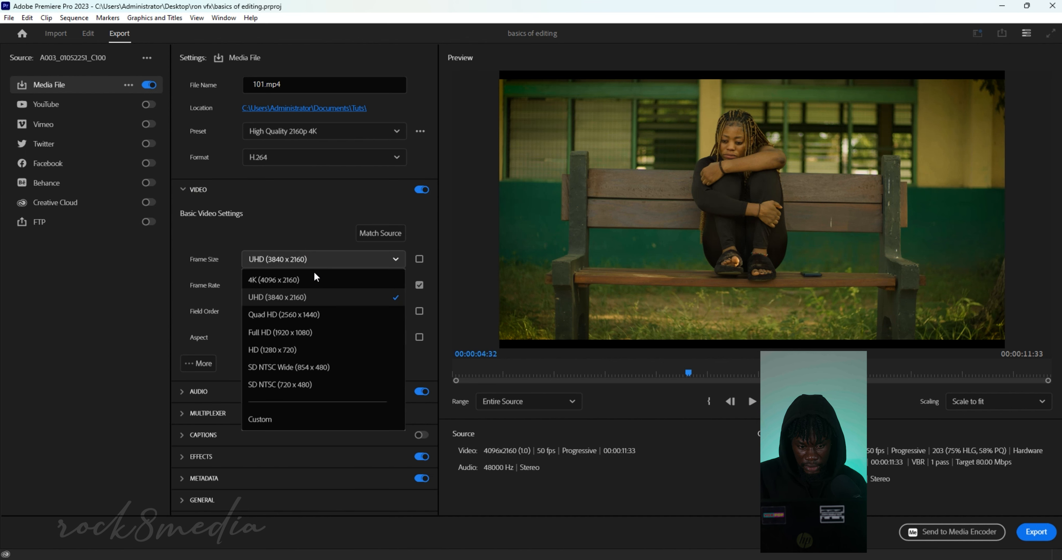
{"action": "left_click", "coordinate": [313, 280]}
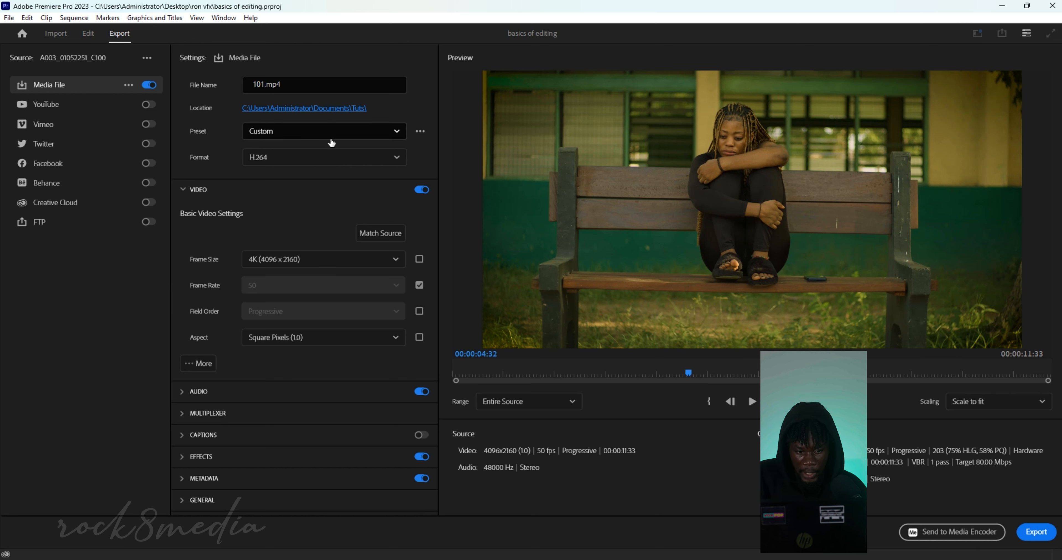
Reapply the High Quality 2160p 4K preset and match the basic video settings to the source
{"action": "left_click", "coordinate": [350, 132]}
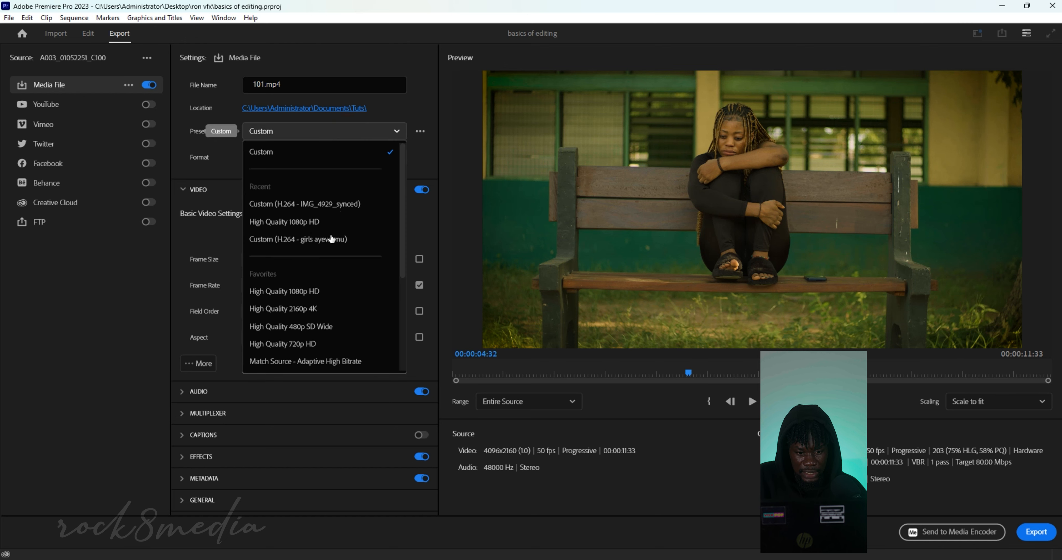
{"action": "left_click", "coordinate": [312, 308]}
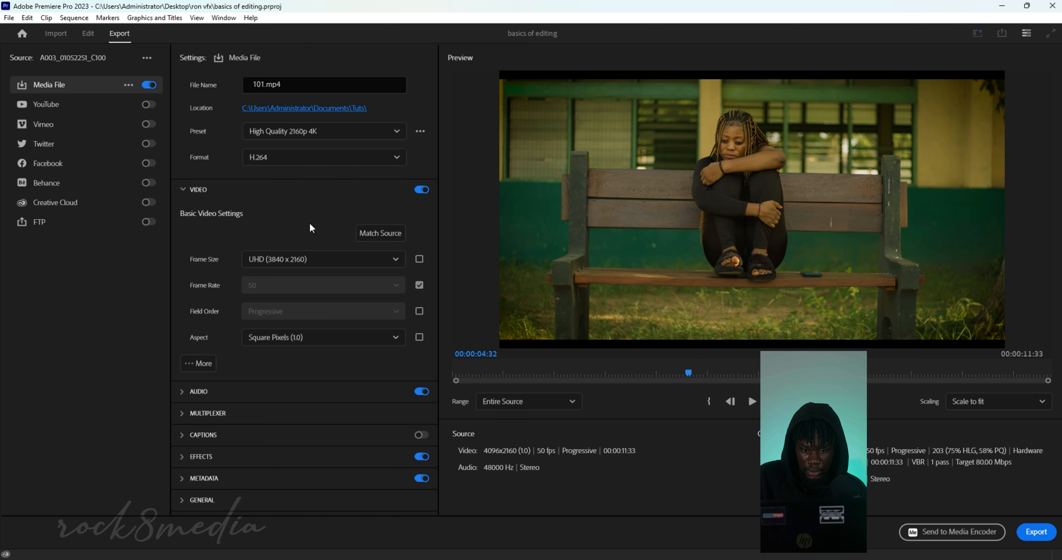
{"action": "left_click", "coordinate": [378, 233]}
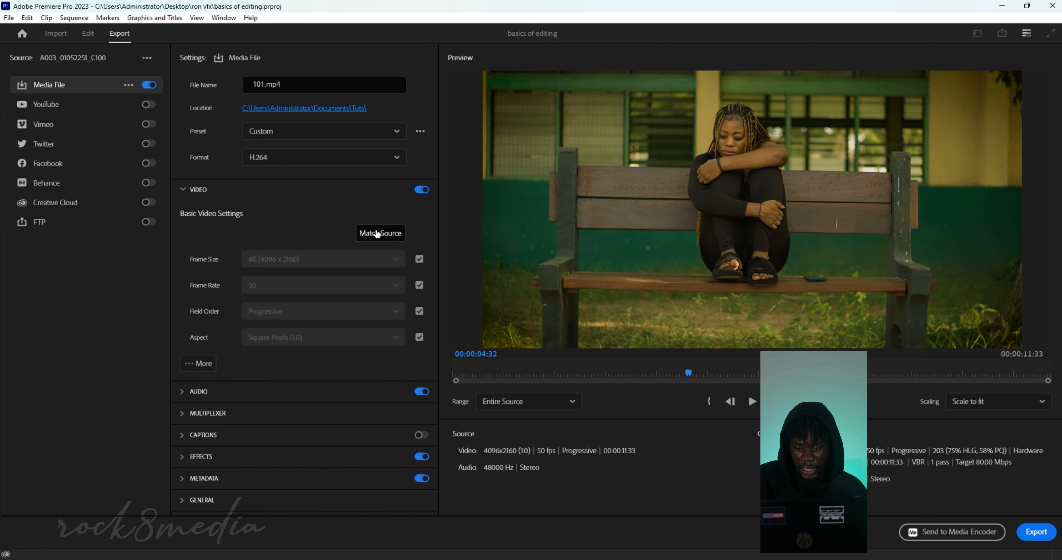
Move the export preview to 00:00:00:00 and export the video
{"action": "left_click_drag", "start_coordinate": [688, 375], "coordinate": [414, 457]}
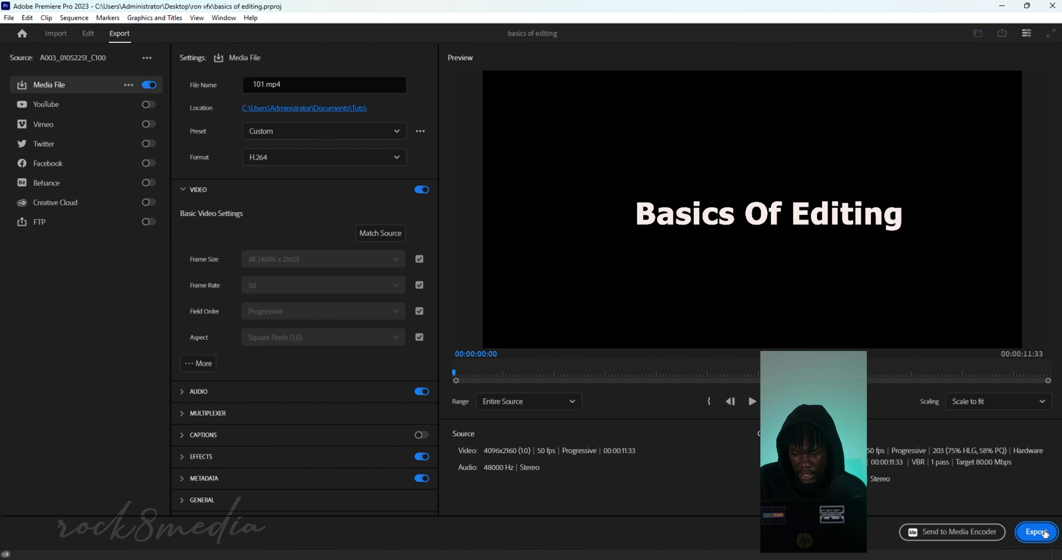
{"action": "left_click", "coordinate": [1044, 532]}
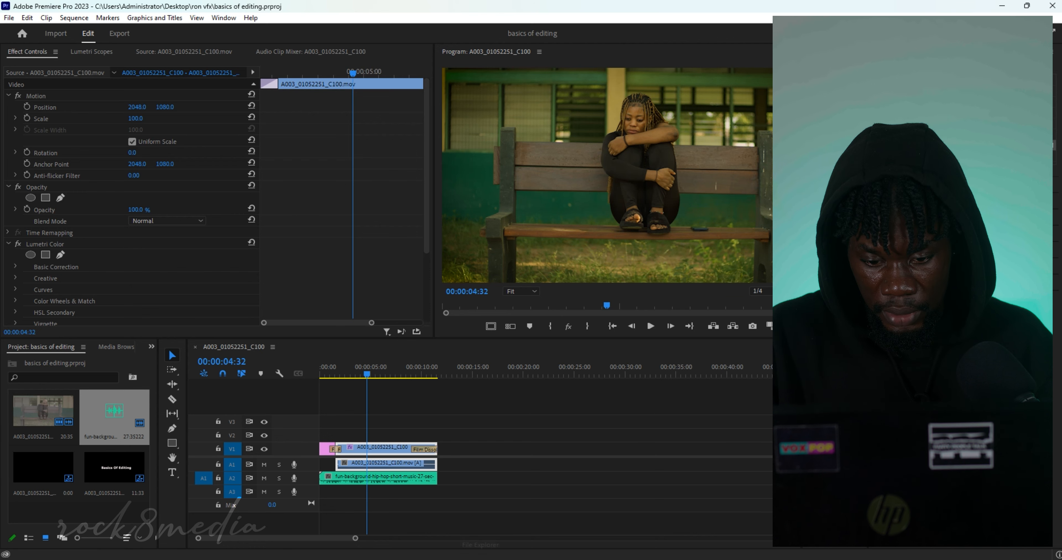
Switch to File Explorer, play the exported 101.mp4 from the Tuts folder in Documents in full screen, and close the player
{"action": "key", "text": "super+e"}
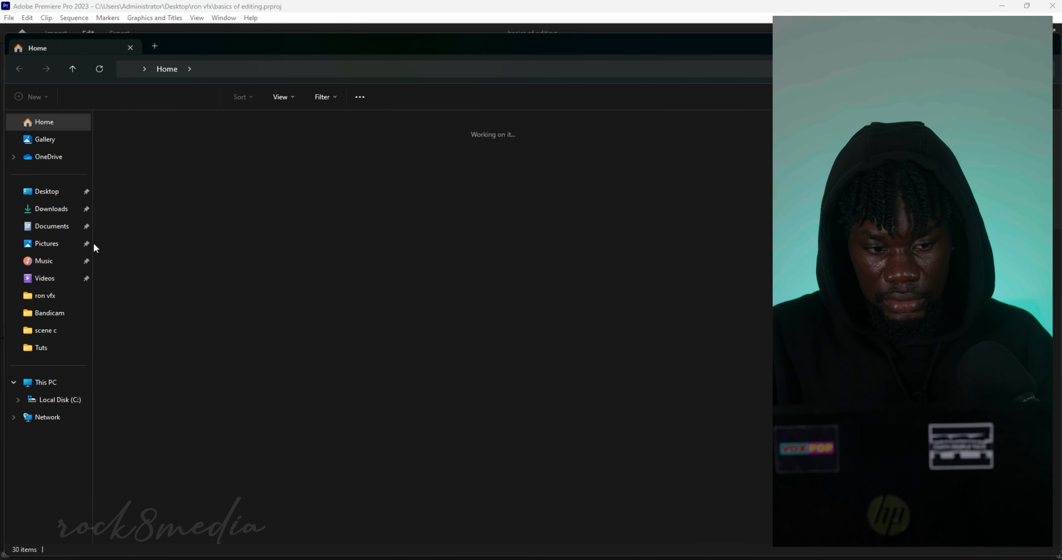
{"action": "left_click", "coordinate": [51, 228]}
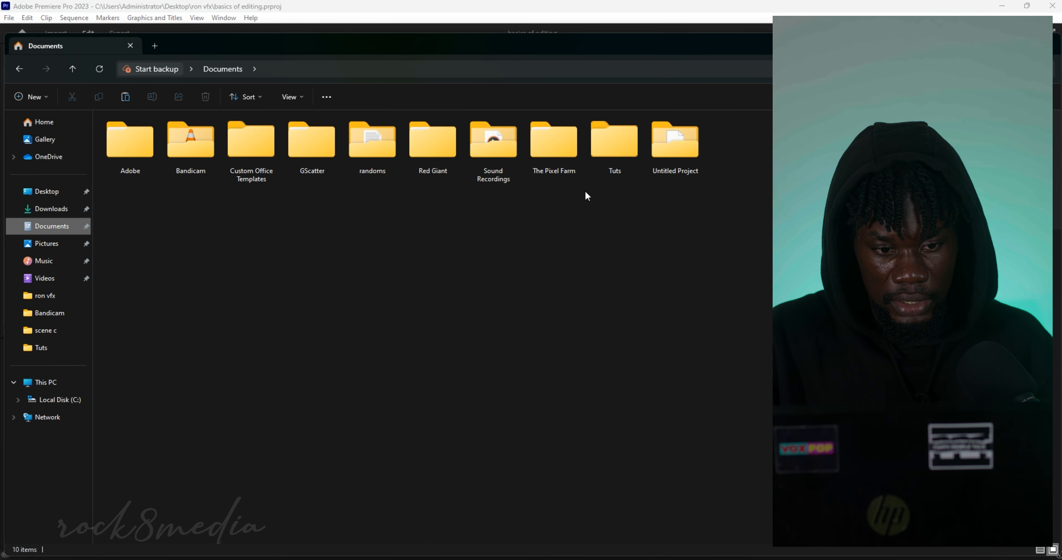
{"action": "double_click", "coordinate": [631, 127]}
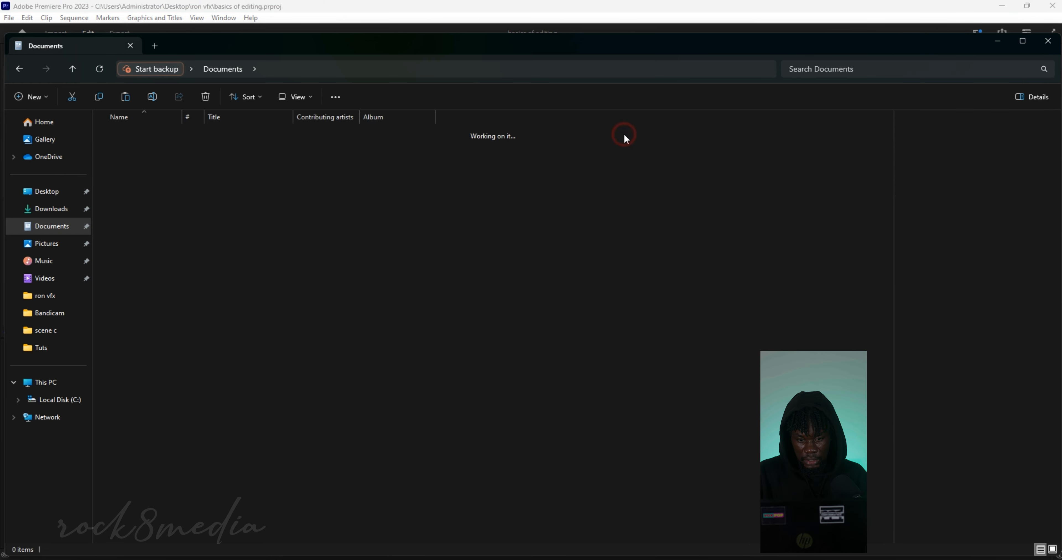
{"action": "double_click", "coordinate": [151, 163]}
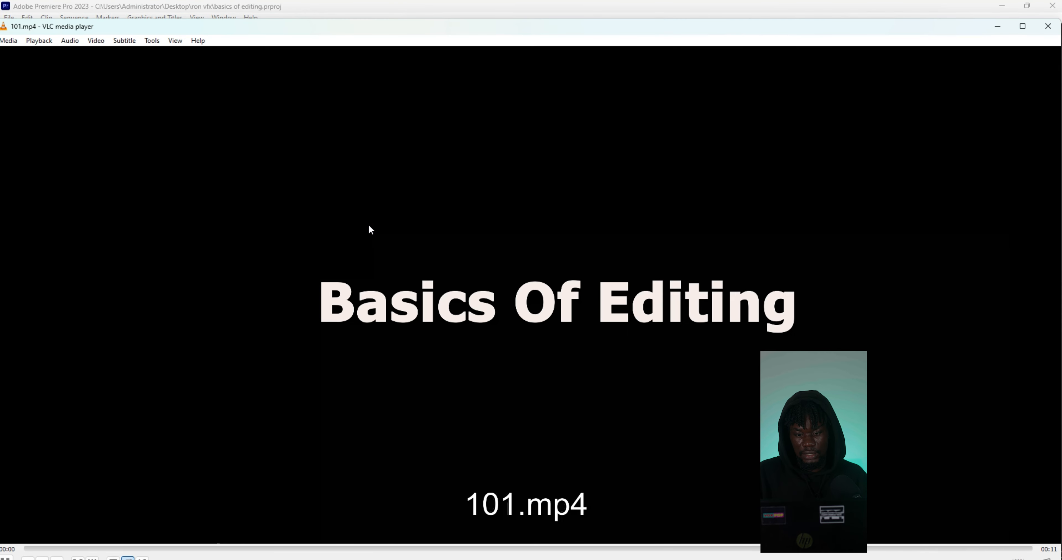
{"action": "double_click", "coordinate": [369, 225]}
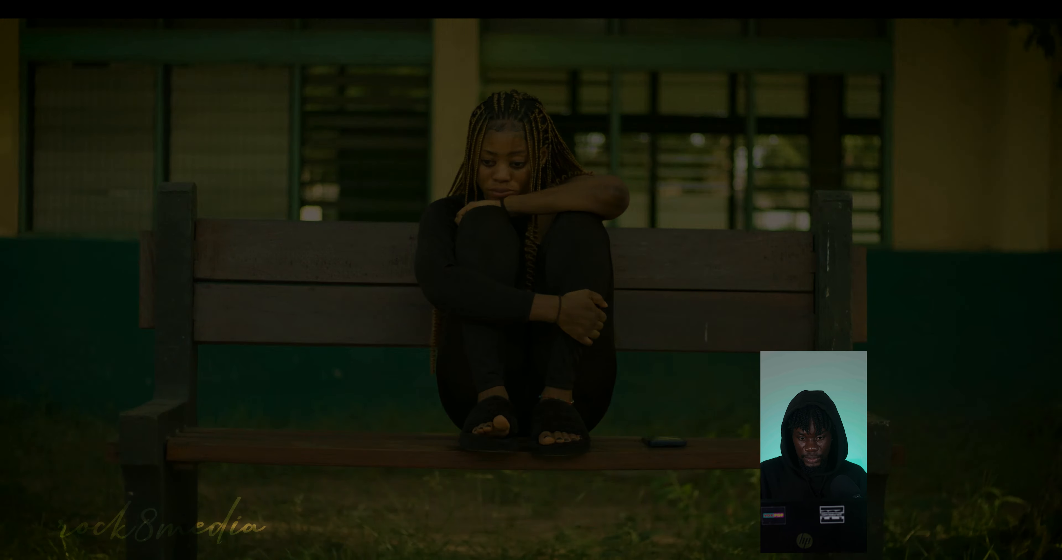
{"action": "double_click", "coordinate": [708, 108]}
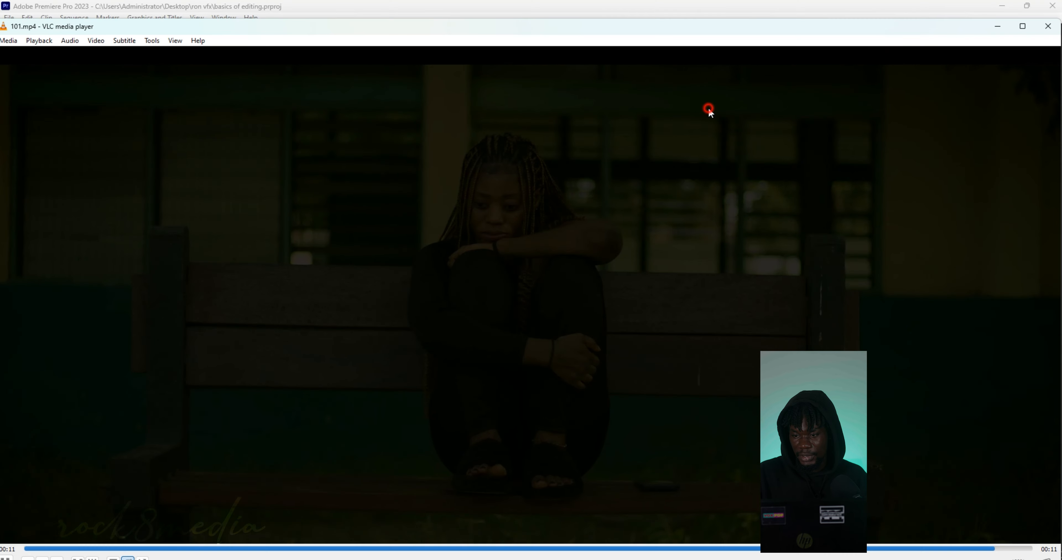
{"action": "left_click", "coordinate": [1048, 27]}
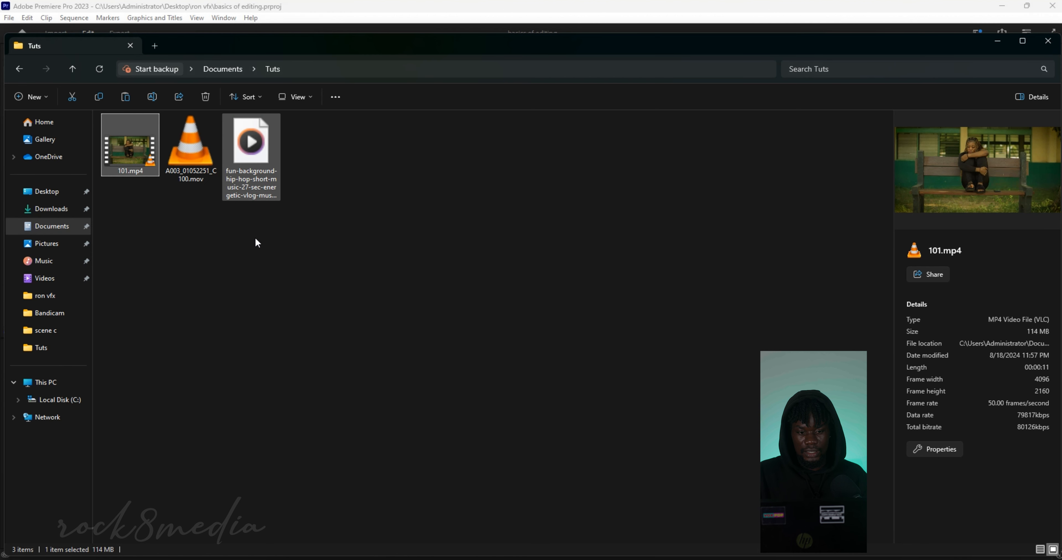